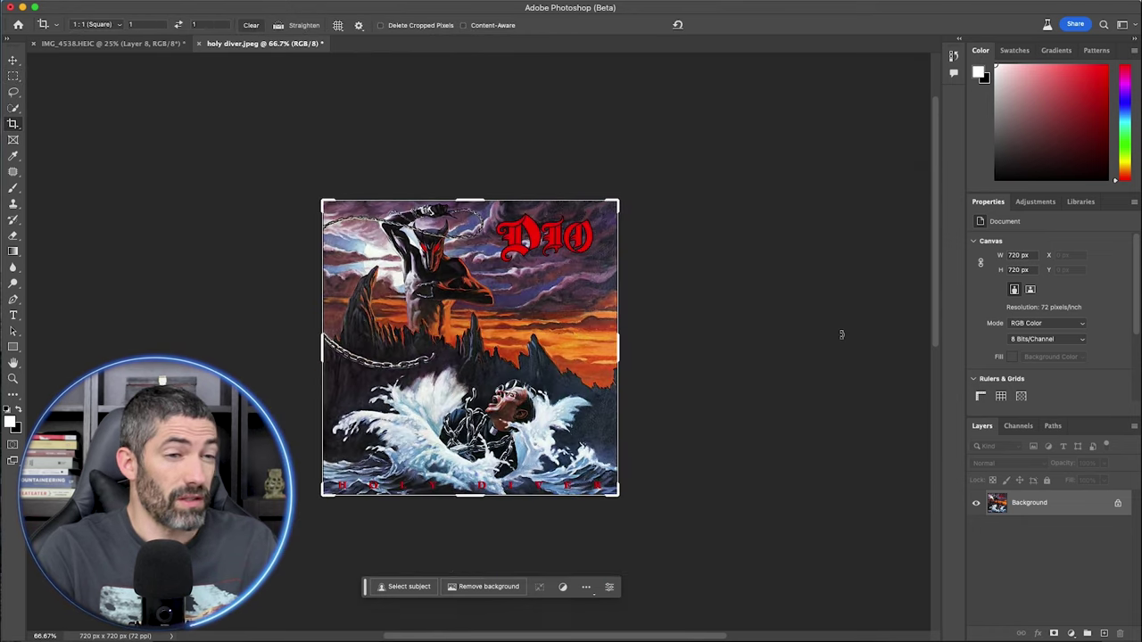
key(c)
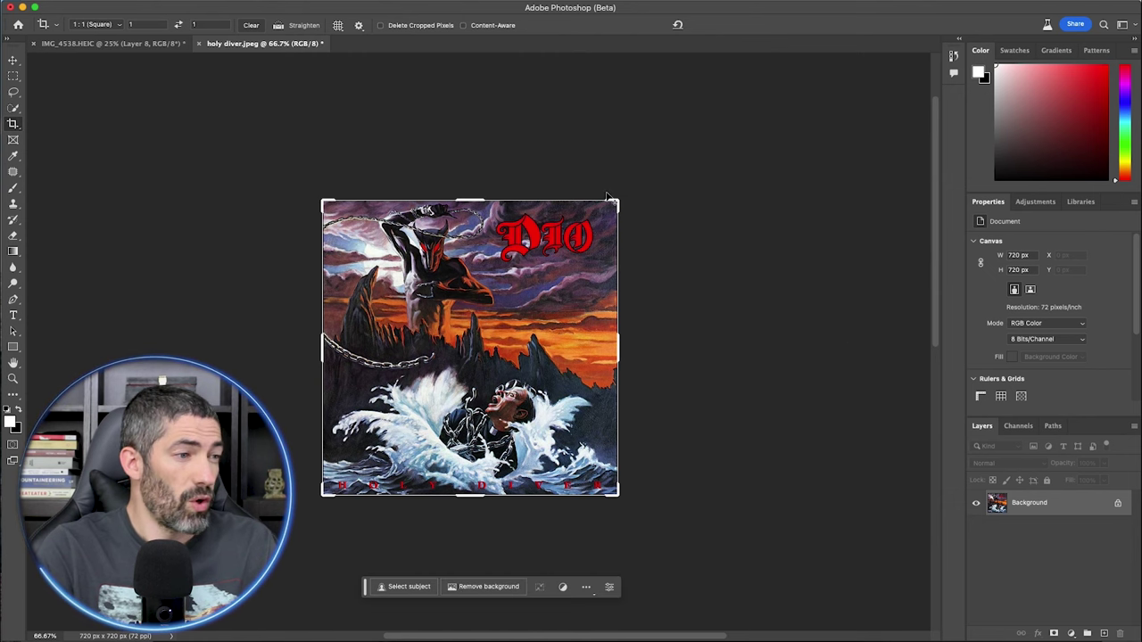
Enlarge the canvas evenly around the Holy Diver album art to 1166 px.
drag(618, 201, 748, 151)
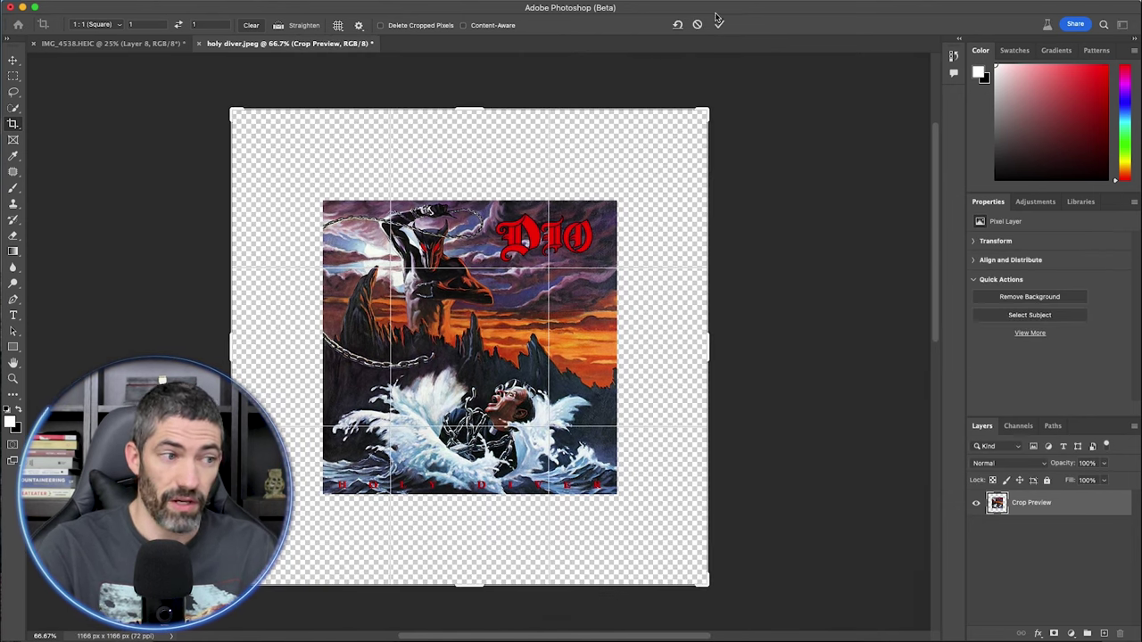
click(718, 24)
Select the whole canvas, then subtract the album artwork so only the empty border is selected.
click(14, 77)
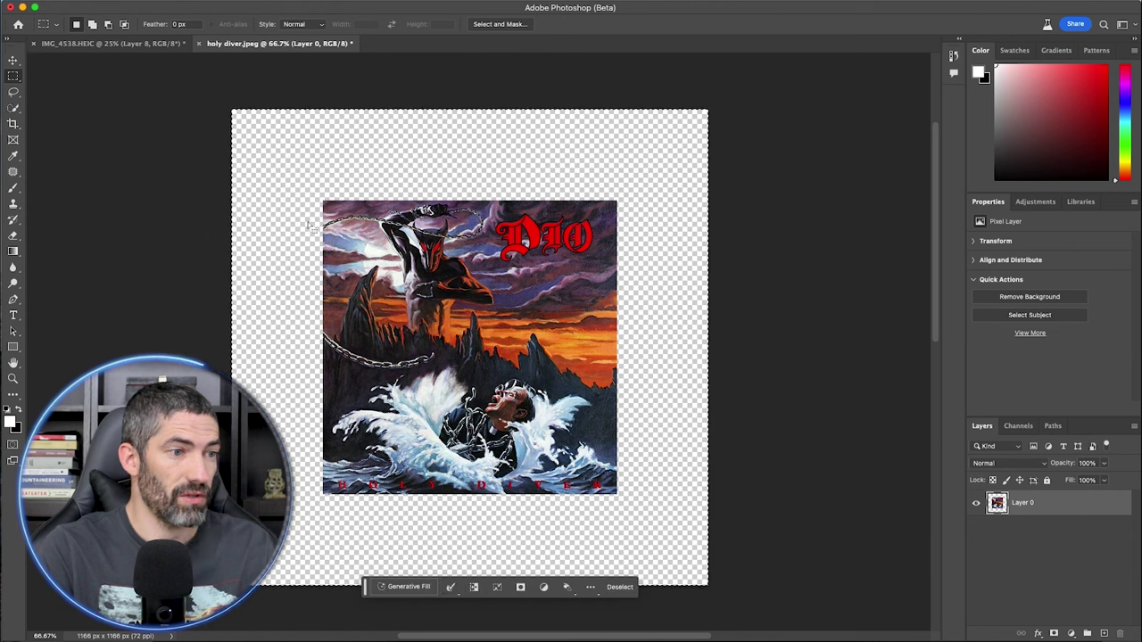
key(super+a)
key(alt)
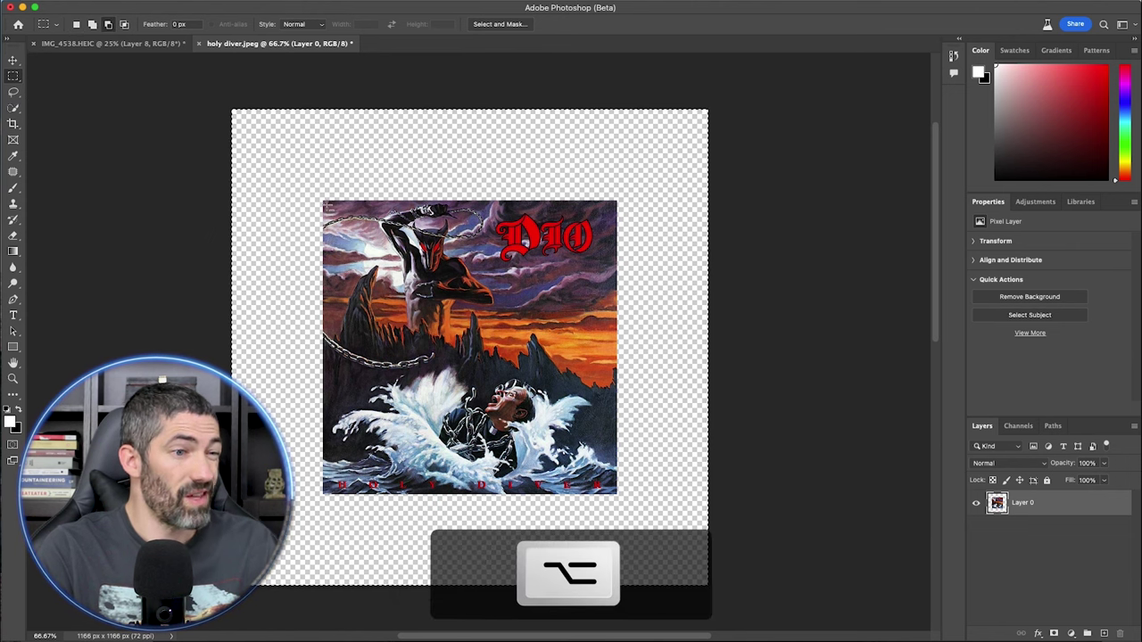
drag(569, 392, 616, 493)
Generative Fill the border with stormy sky and sea, and preview the second and third variations.
click(408, 586)
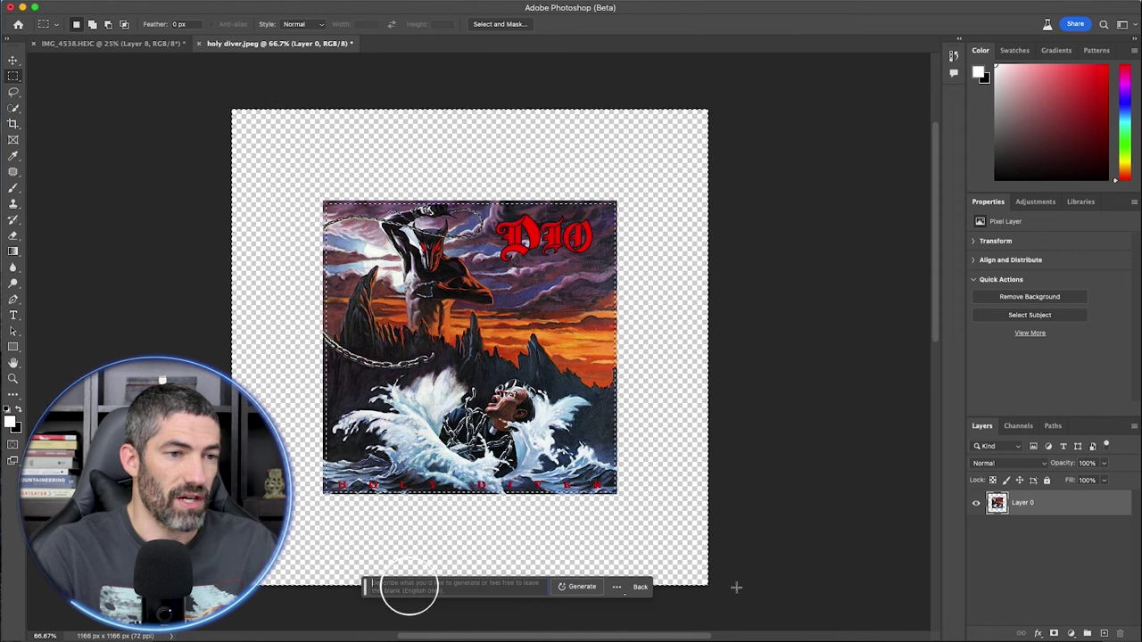
click(580, 586)
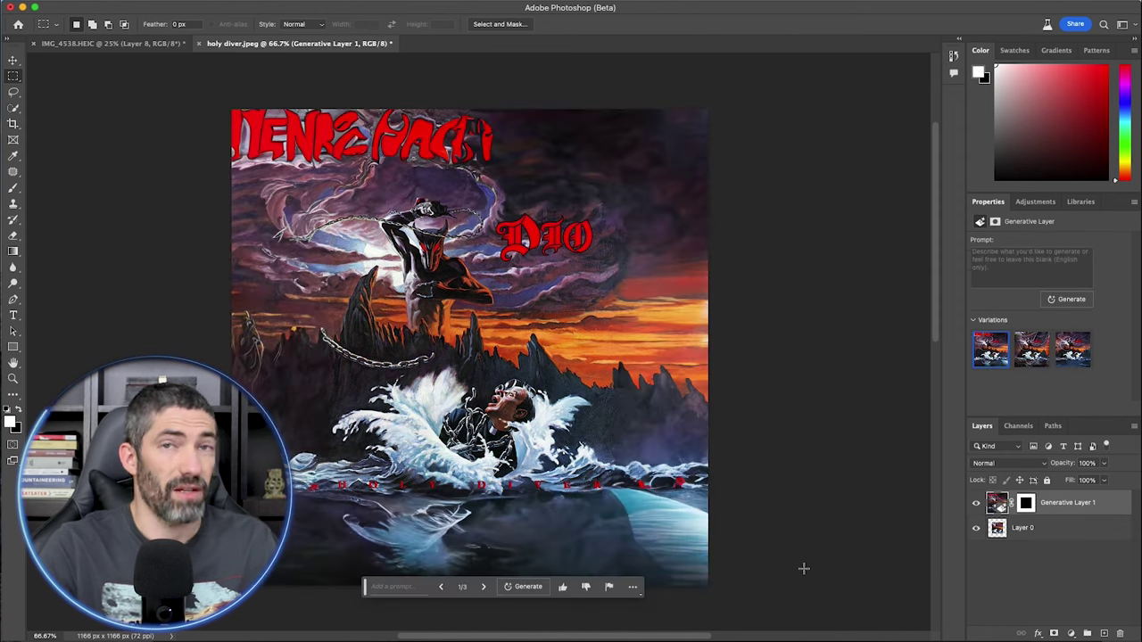
click(1032, 349)
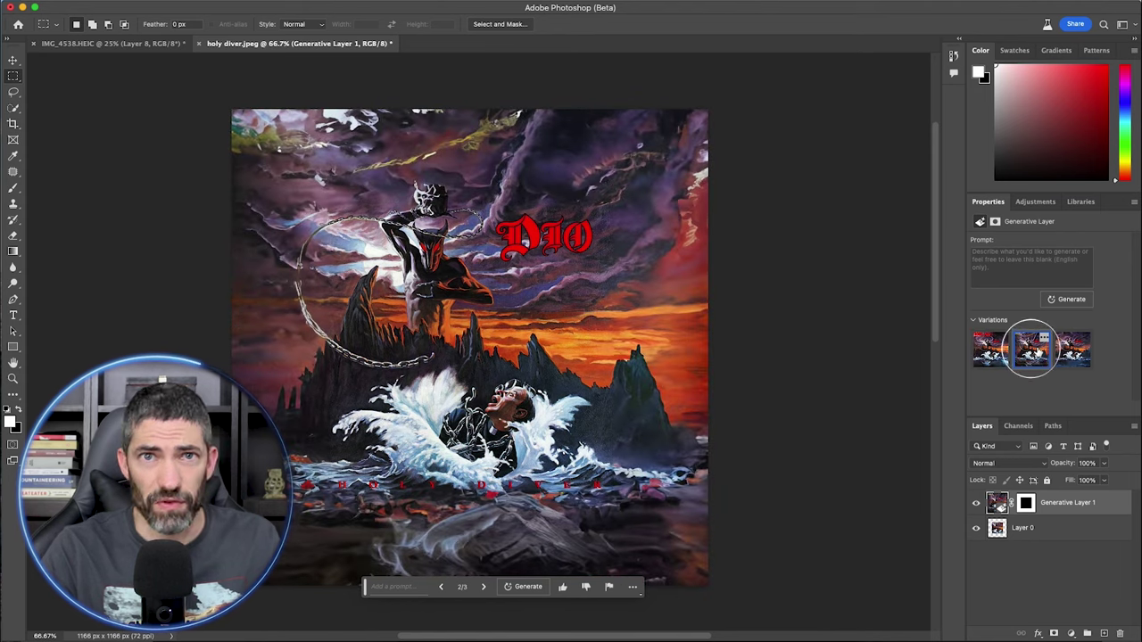
click(1070, 348)
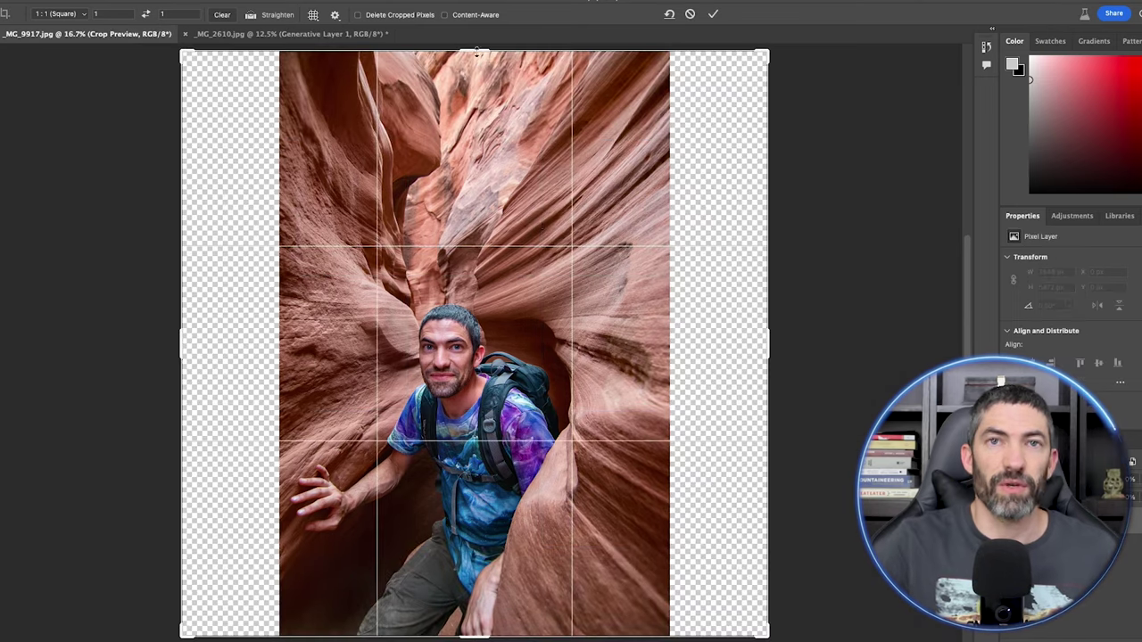
Fill the canyon photo's empty sides with generated canyon walls, then select around the square mountain image.
key(m)
drag(473, 343, 284, 635)
click(374, 625)
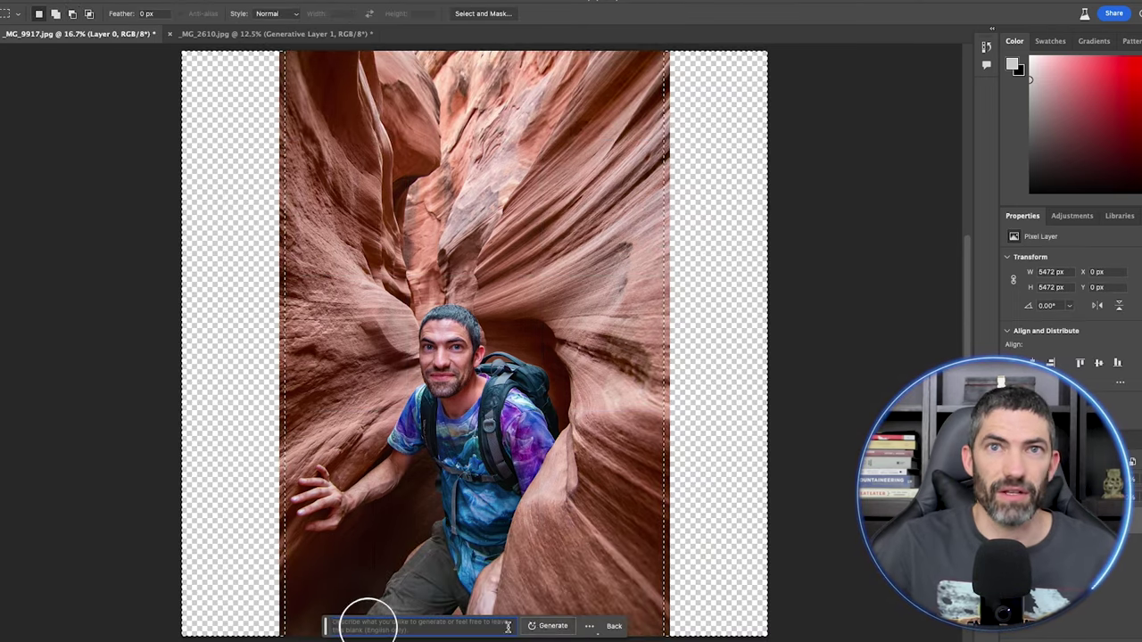
click(537, 621)
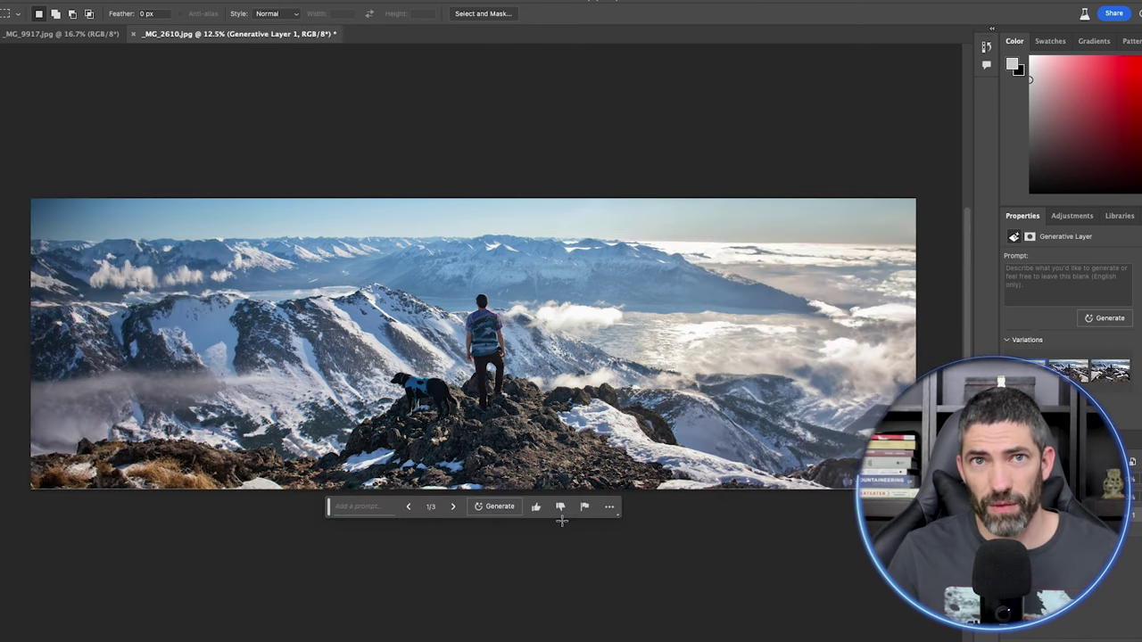
drag(302, 169, 615, 502)
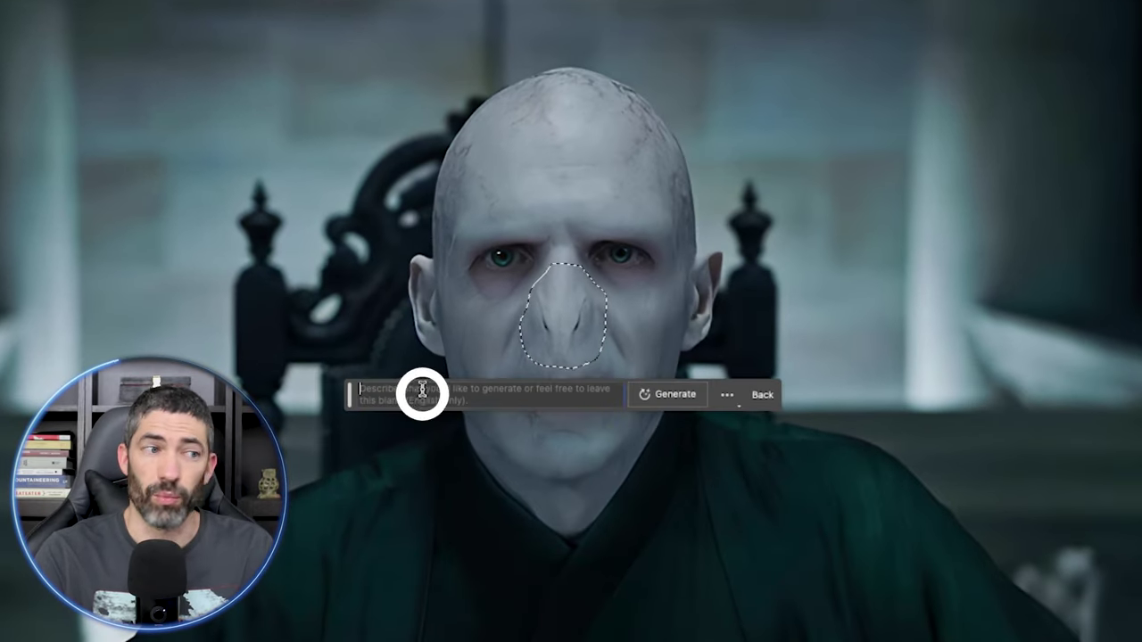
Generate a nose with the prompt 'nose' and pin the generation task bar below the image.
text(nose)
click(675, 395)
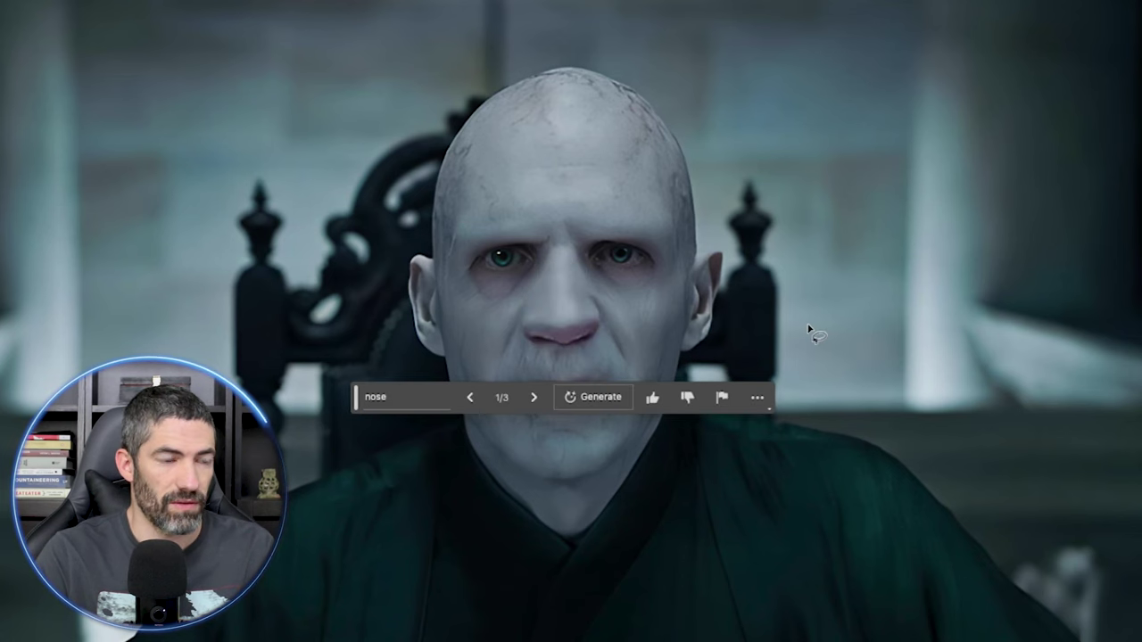
drag(357, 398, 396, 617)
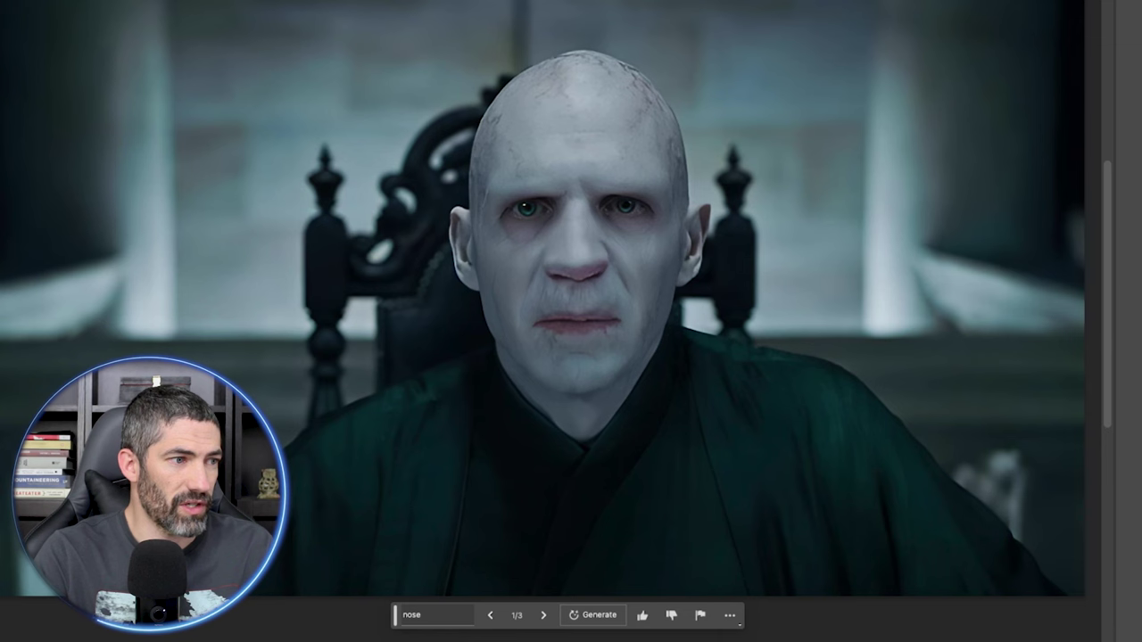
mouse_move(396, 615)
mouse_down()
mouse_move(382, 583)
mouse_move(398, 287)
mouse_move(395, 617)
mouse_up()
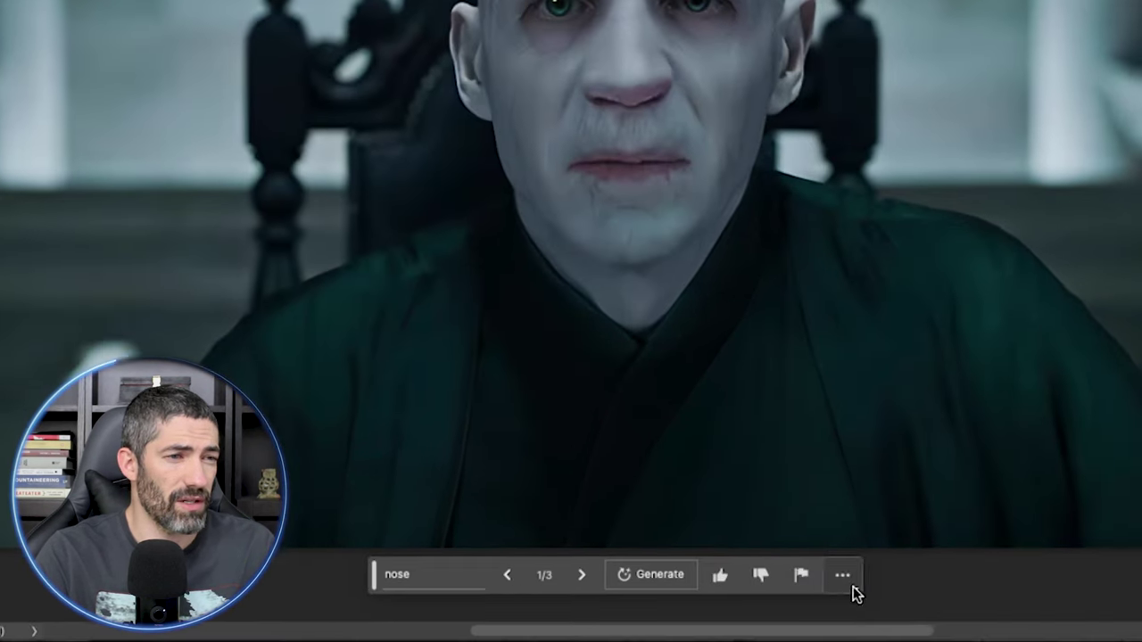
click(729, 615)
click(861, 546)
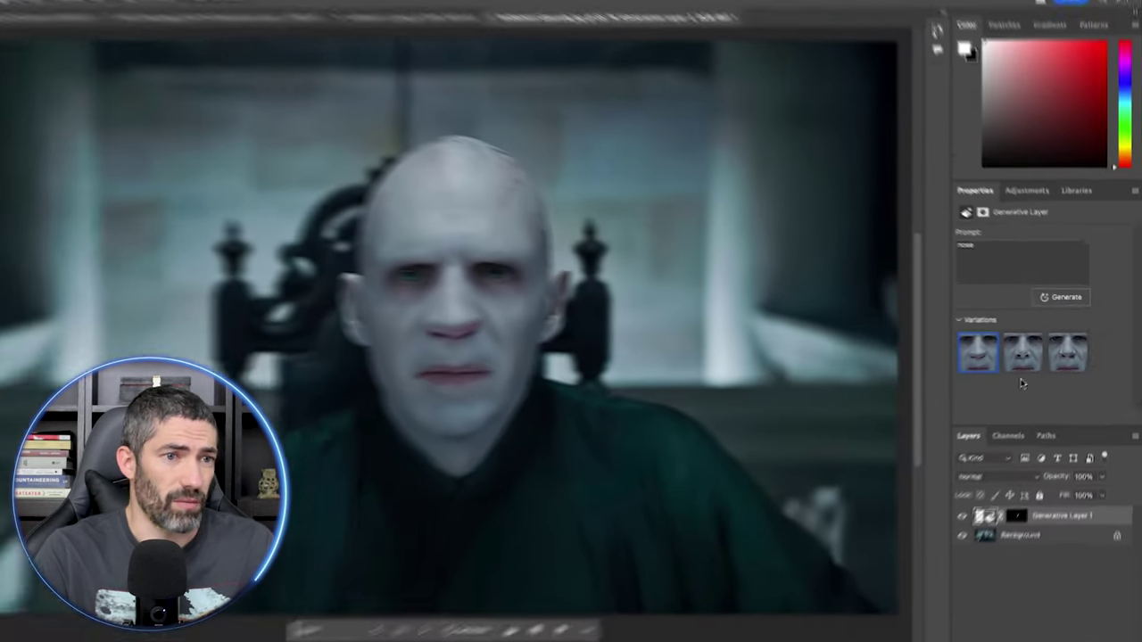
Compare nose variations, generate a second batch, and settle on its second variation.
click(1000, 366)
click(1048, 366)
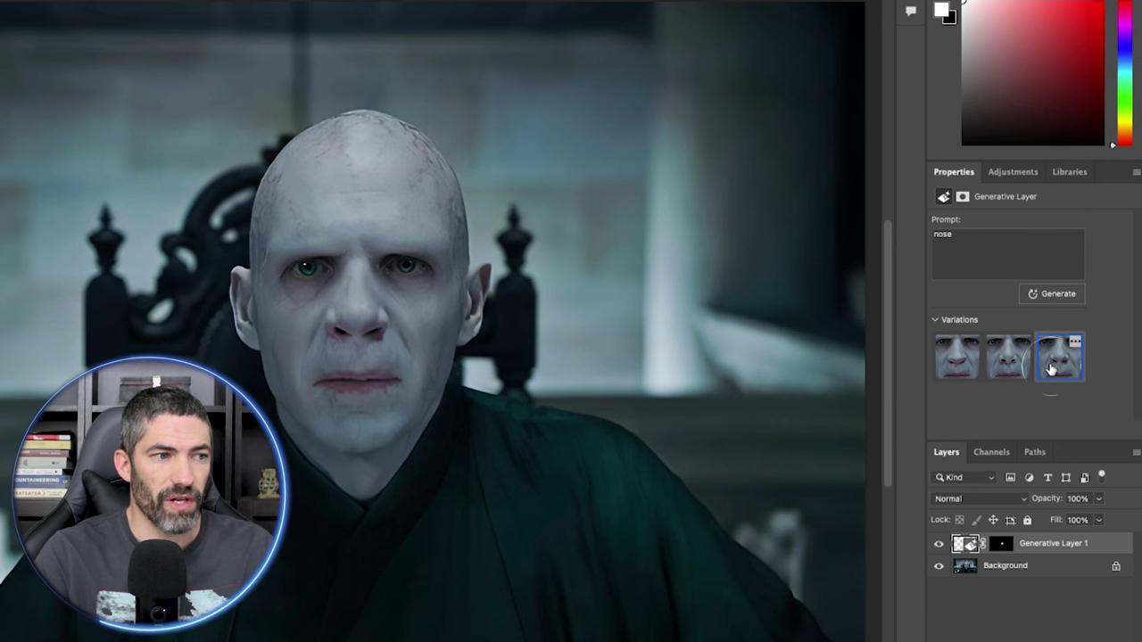
click(1048, 294)
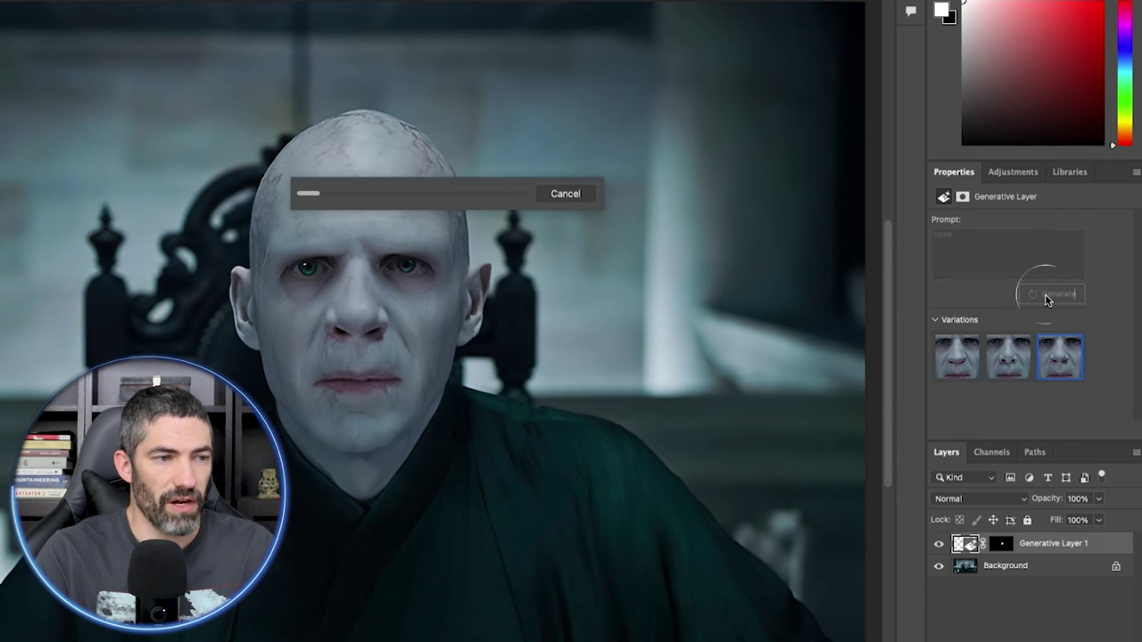
click(1009, 366)
click(1062, 360)
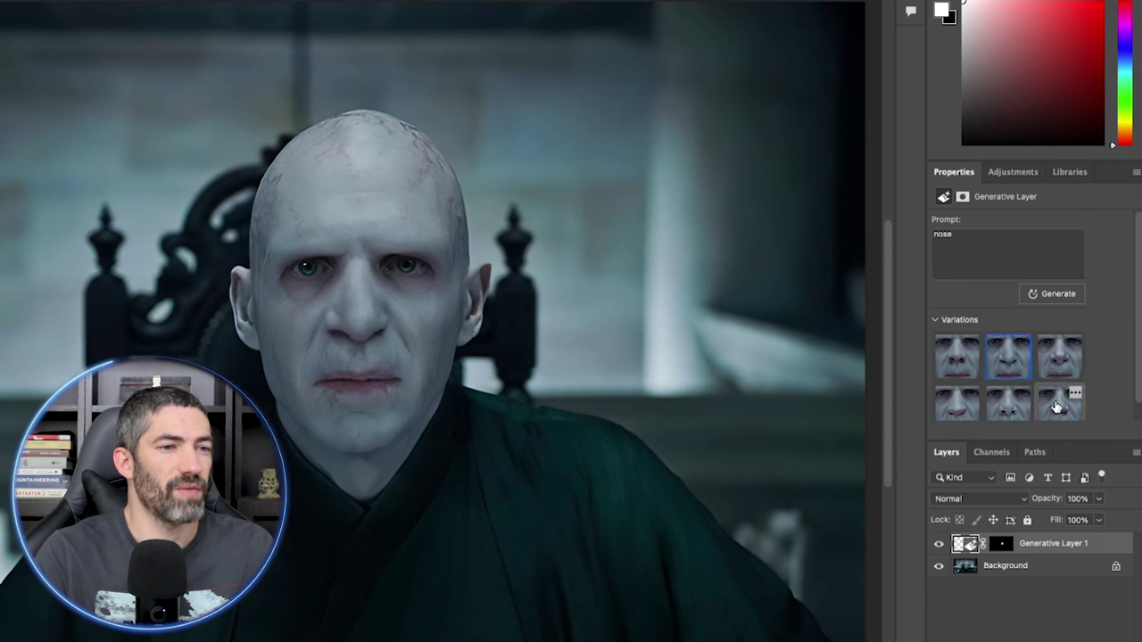
click(1006, 361)
Generate hair on the top of the head with prompt 'hair' and choose the dark variation.
mouse_move(450, 242)
mouse_down()
mouse_move(223, 215)
mouse_move(259, 308)
mouse_up()
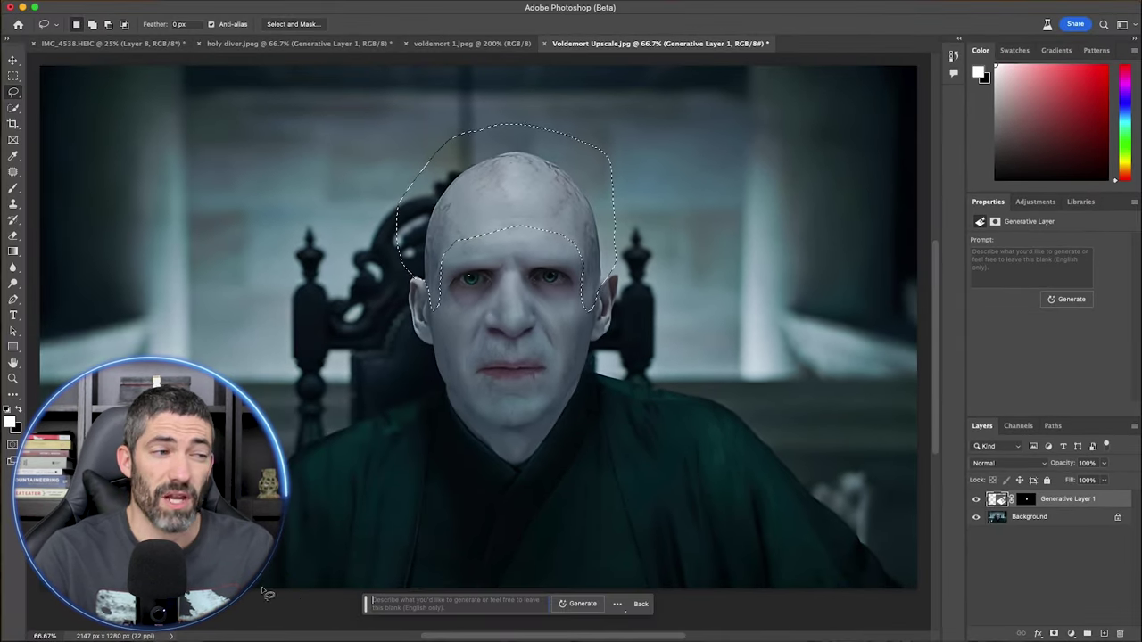
text(hair)
key(Return)
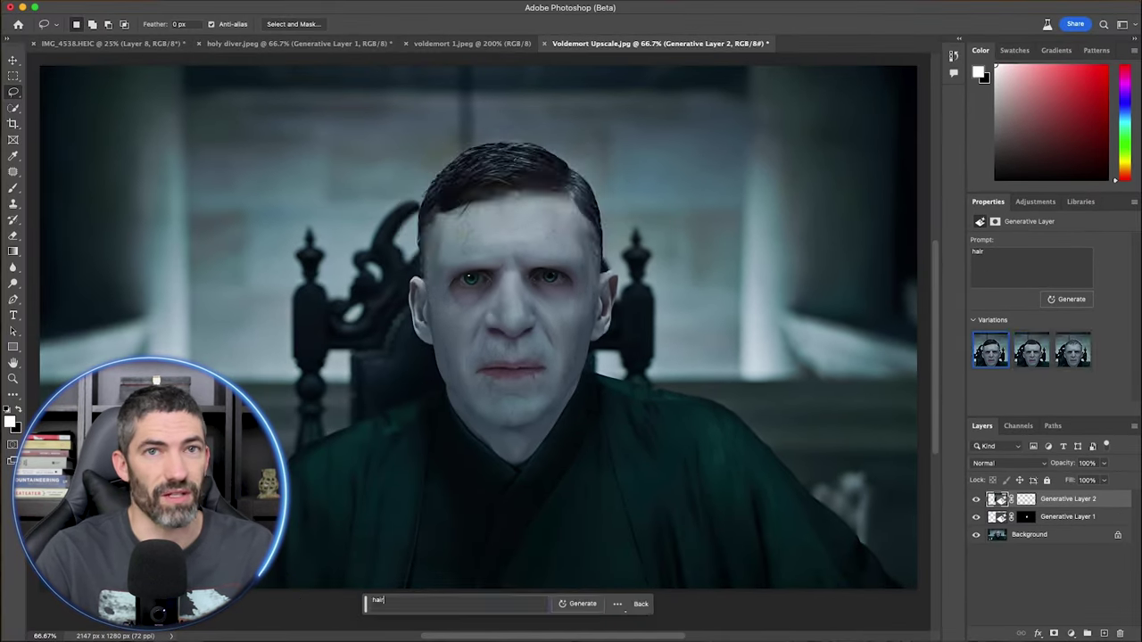
click(992, 390)
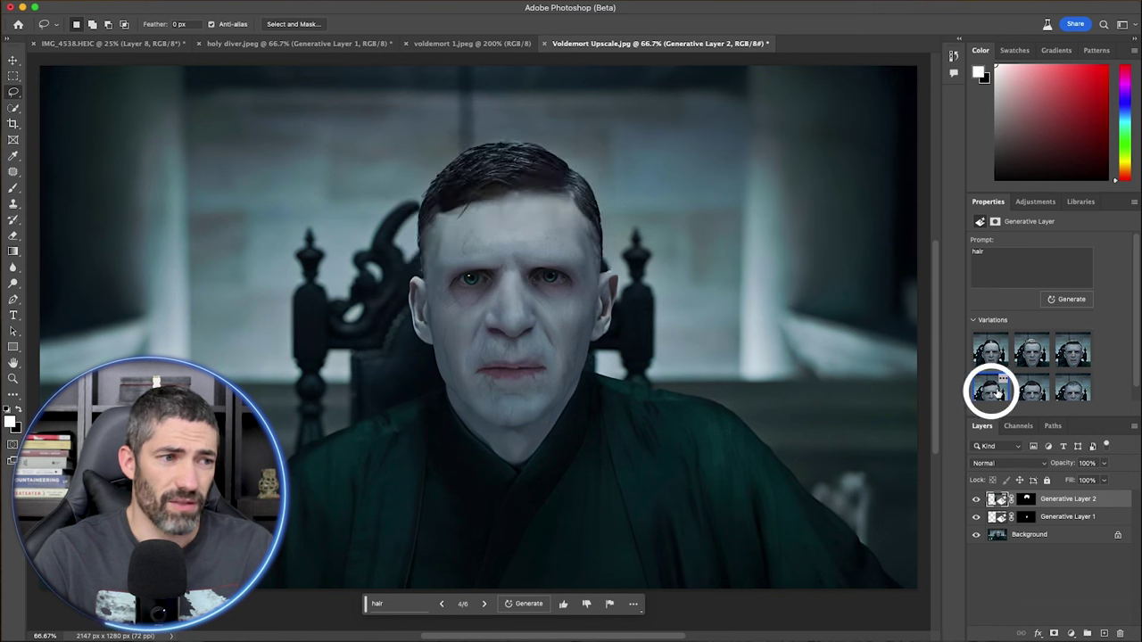
Generate eyebrows in the outlined brow area.
mouse_move(498, 241)
mouse_down()
mouse_move(447, 260)
mouse_move(449, 286)
mouse_move(572, 244)
mouse_move(584, 279)
mouse_move(517, 264)
mouse_up()
click(411, 604)
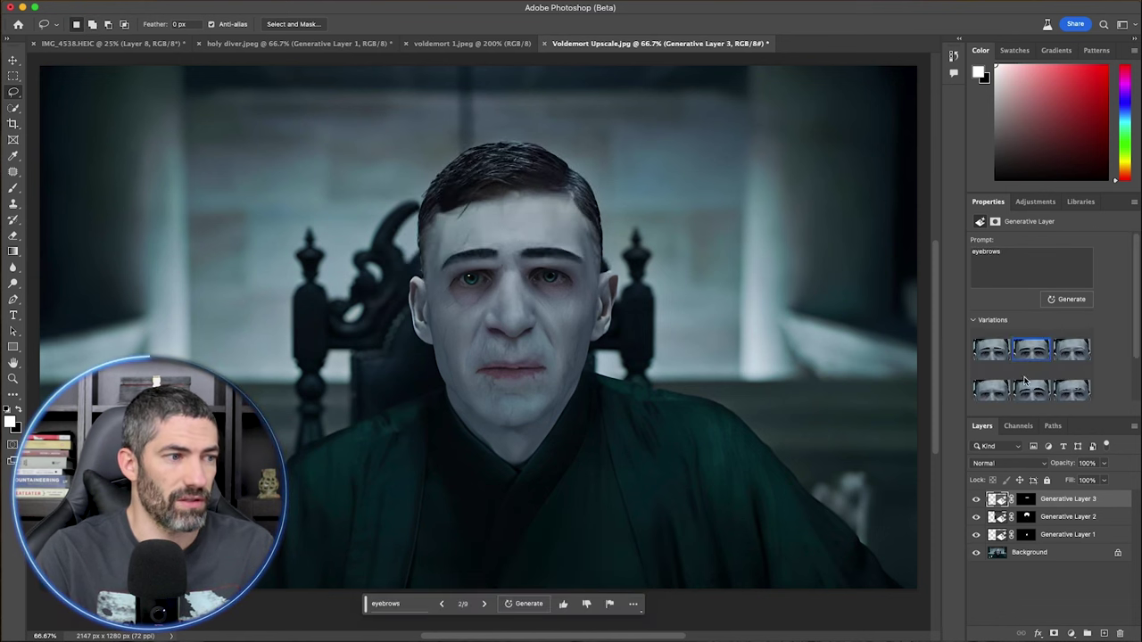
click(1030, 296)
Outline the beard area and robed body, generate a suit, and show its mask settings.
drag(512, 338, 438, 310)
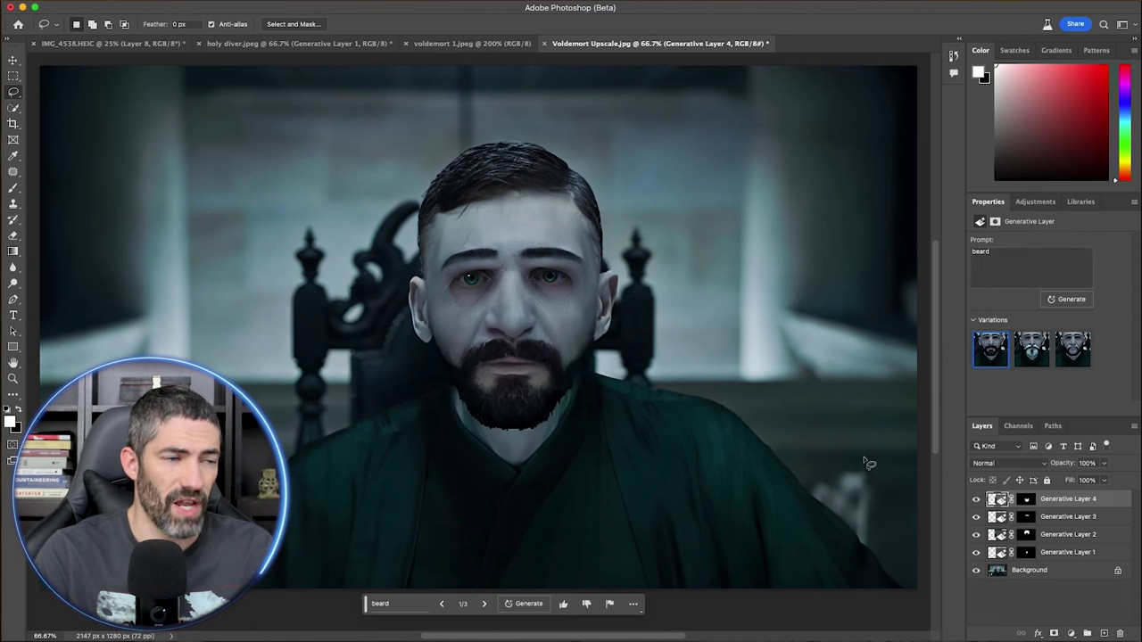
drag(510, 438, 457, 395)
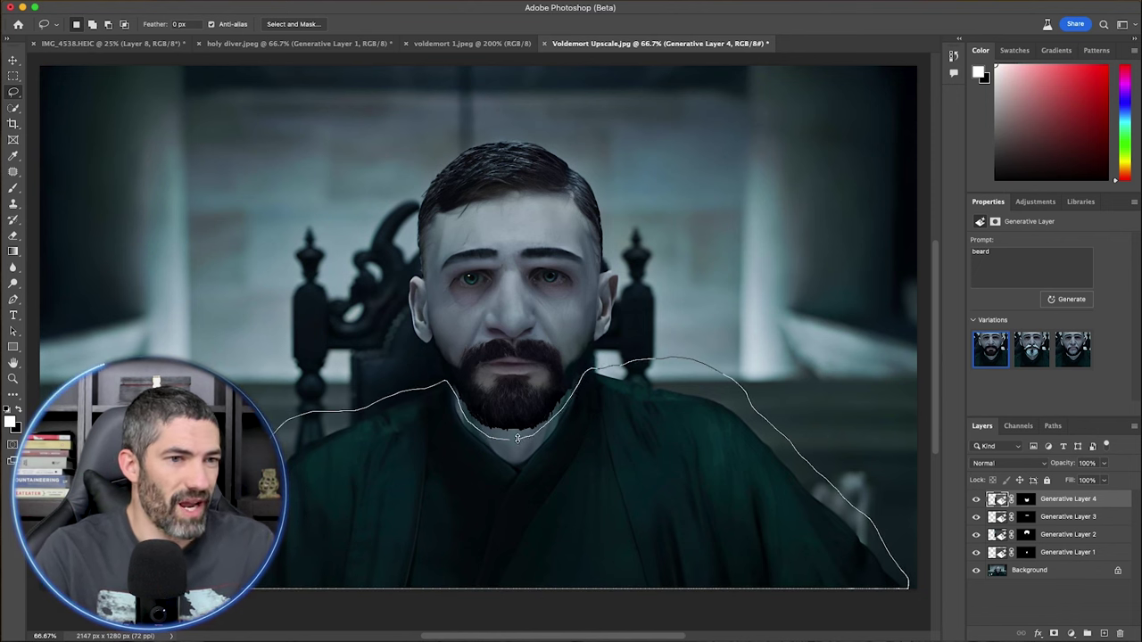
drag(517, 438, 514, 439)
click(407, 603)
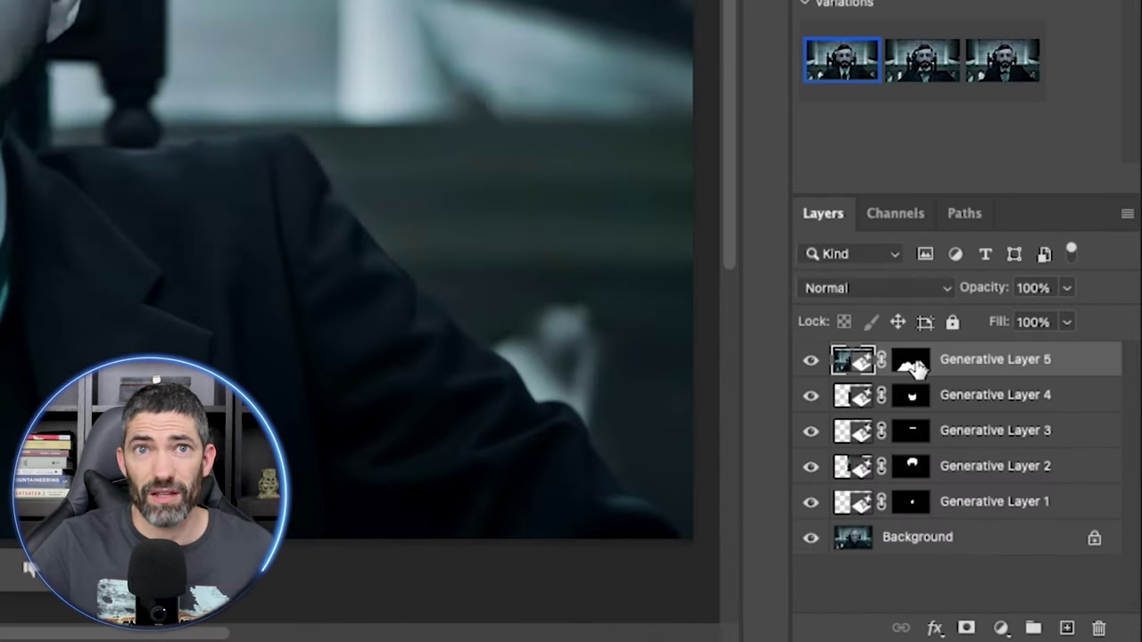
click(912, 362)
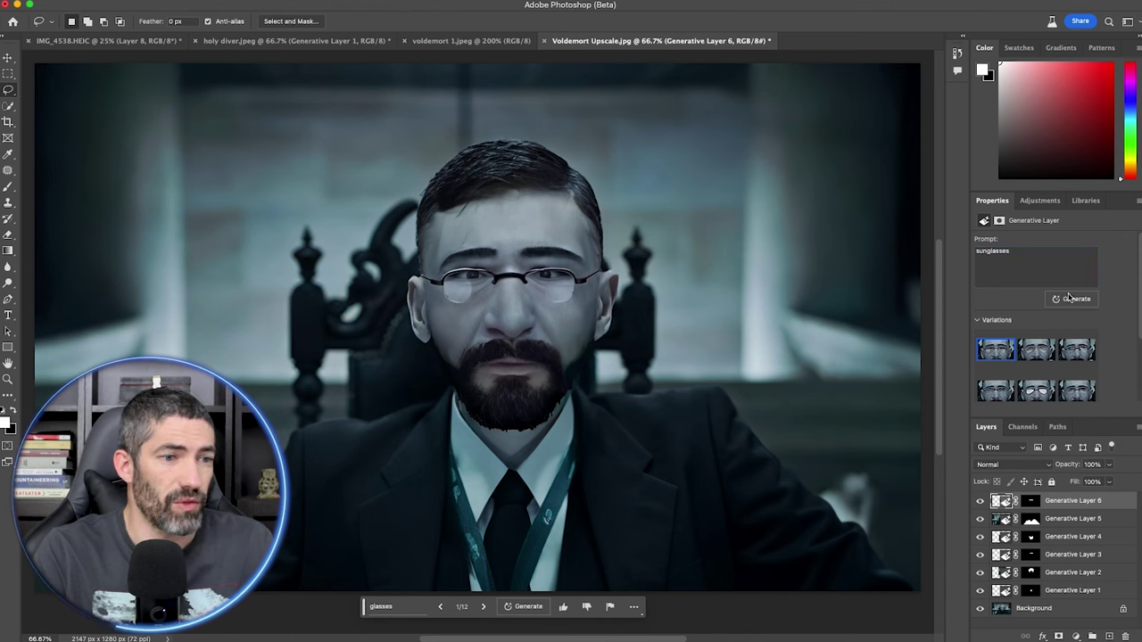
Generate glasses over the eyes, compare variations, and choose the clear glasses.
click(1069, 299)
click(1036, 349)
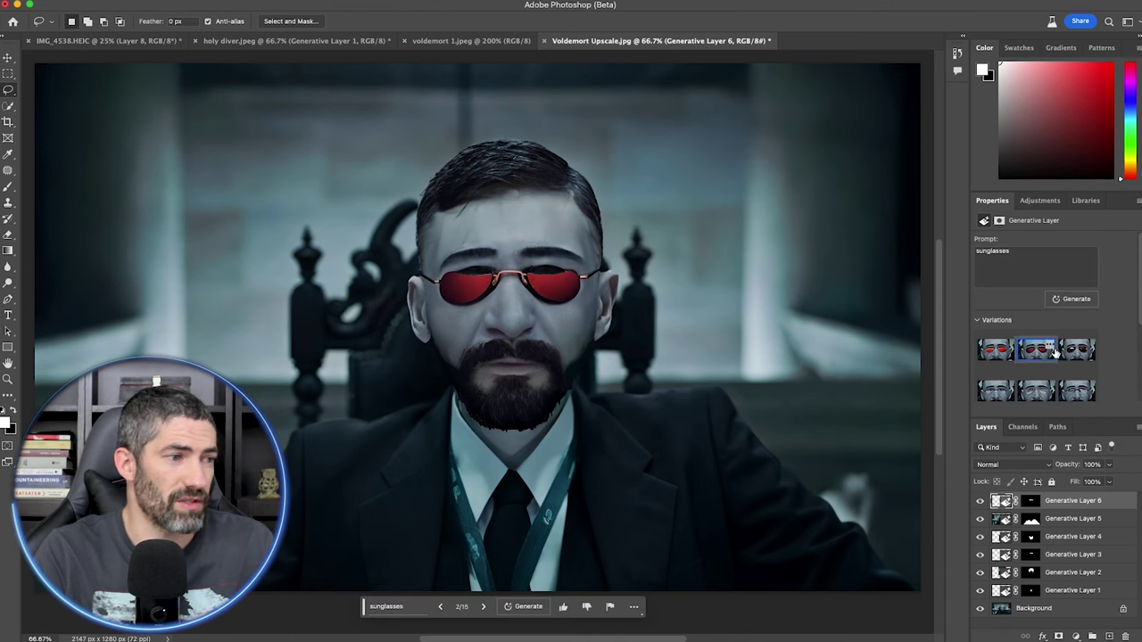
click(1076, 349)
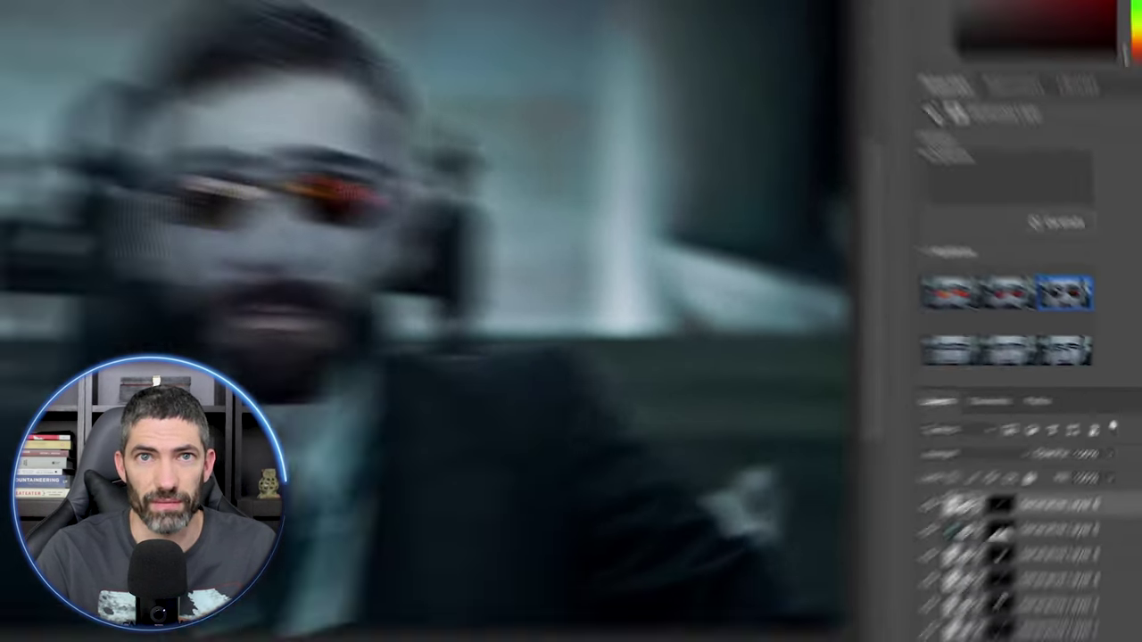
click(819, 340)
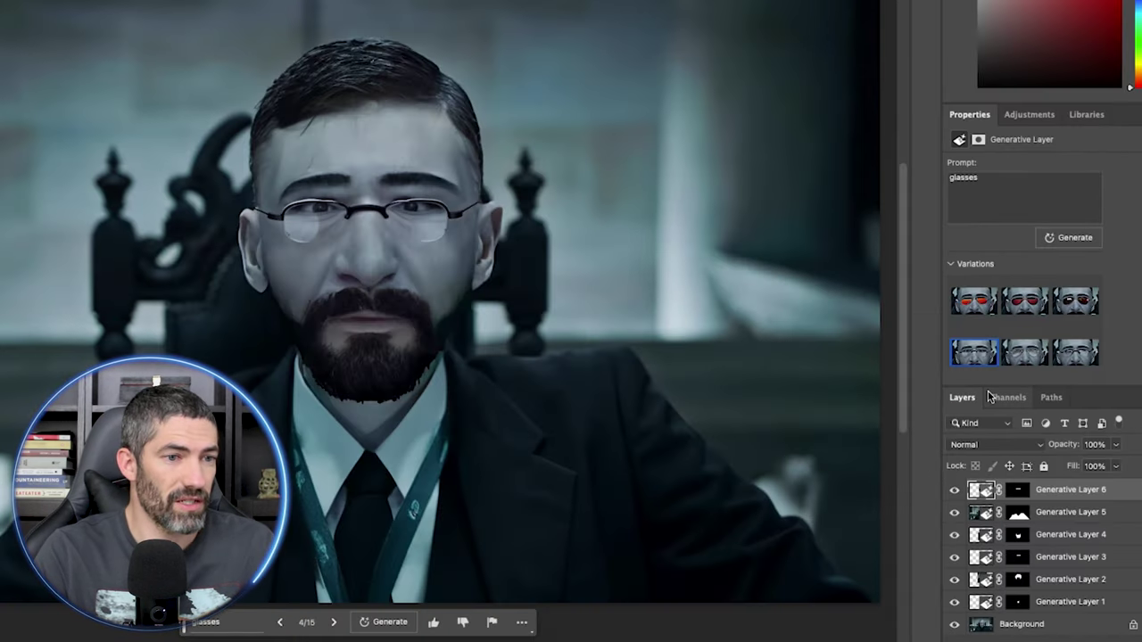
Paint both eyes into Generative Layer 6's mask with a 26% hardness brush, then fit the portrait on screen.
click(1018, 489)
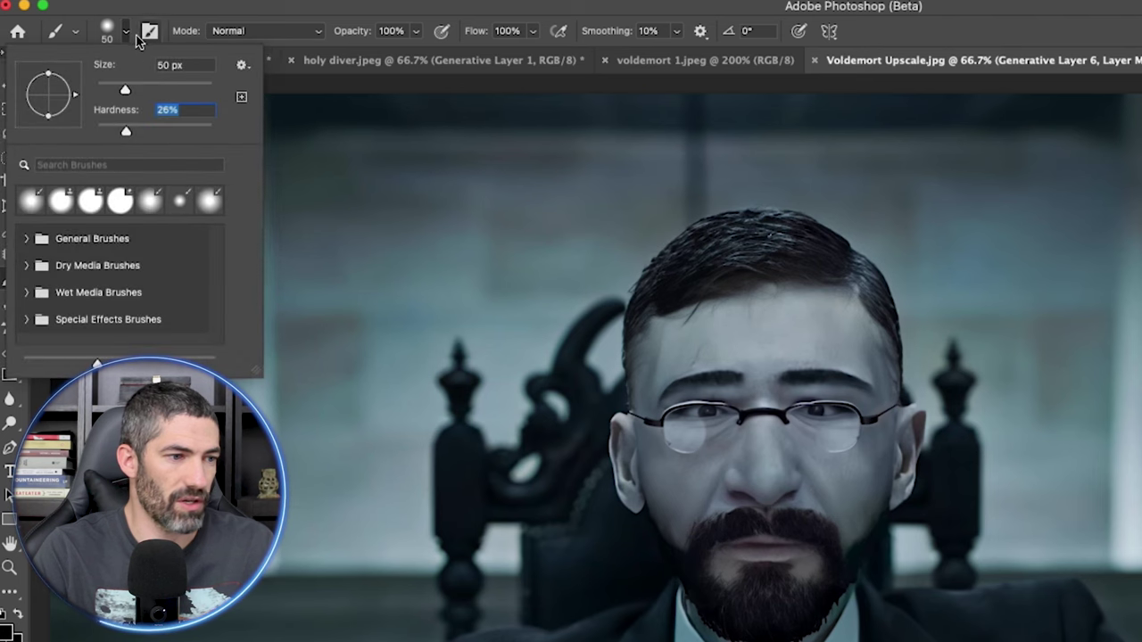
key(Return)
scroll(829, 408, up, 5)
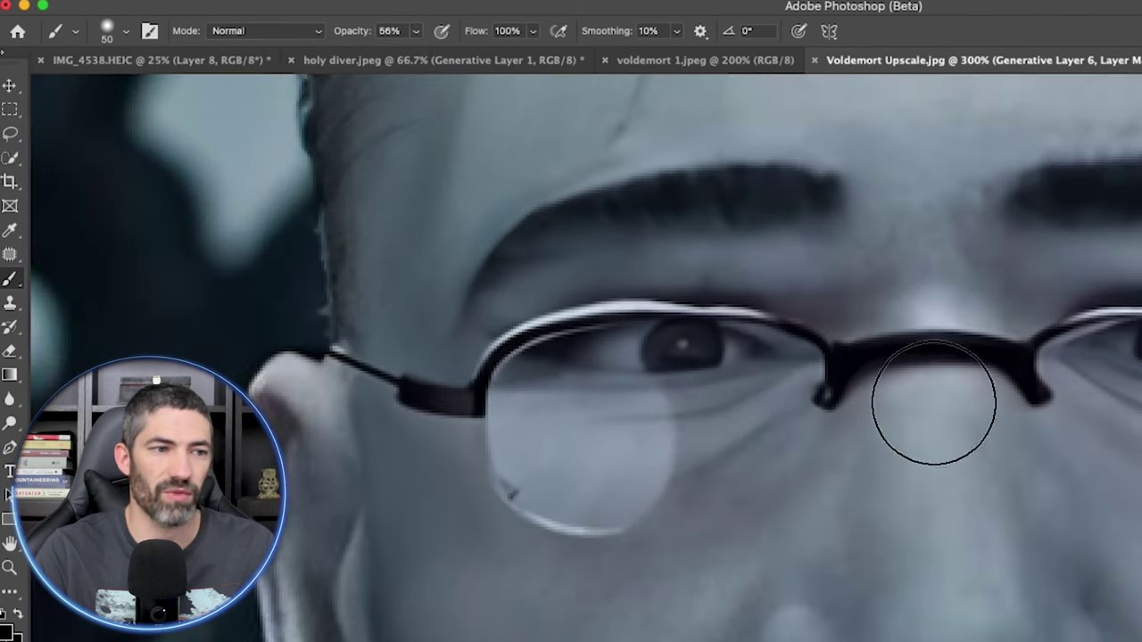
drag(905, 340, 1028, 351)
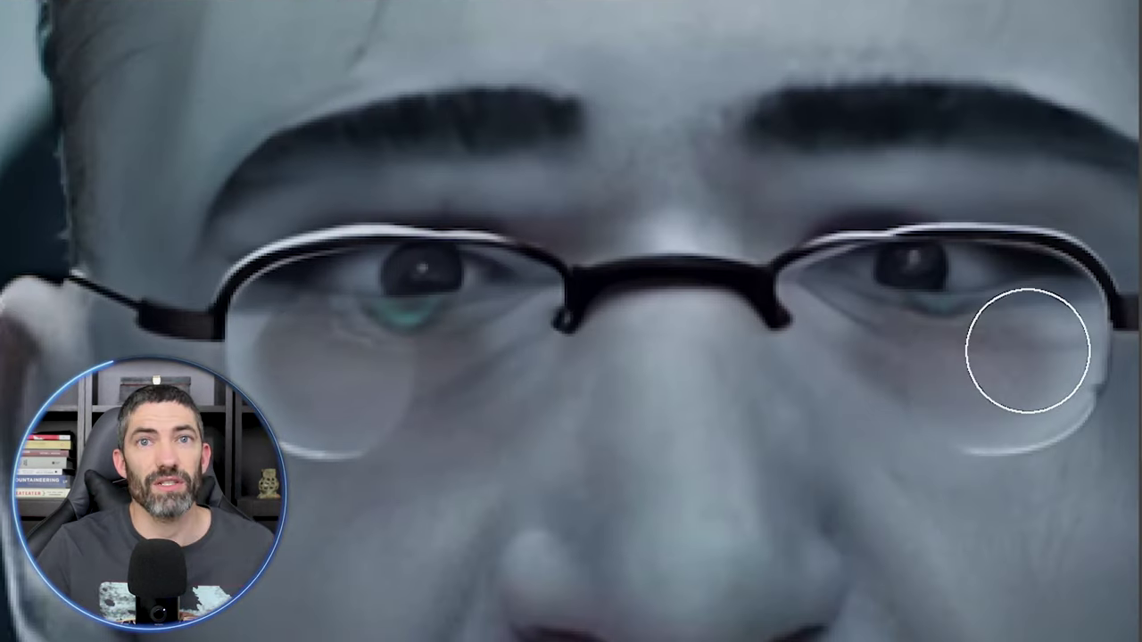
mouse_move(1029, 302)
mouse_down()
mouse_move(312, 304)
mouse_move(466, 320)
mouse_up()
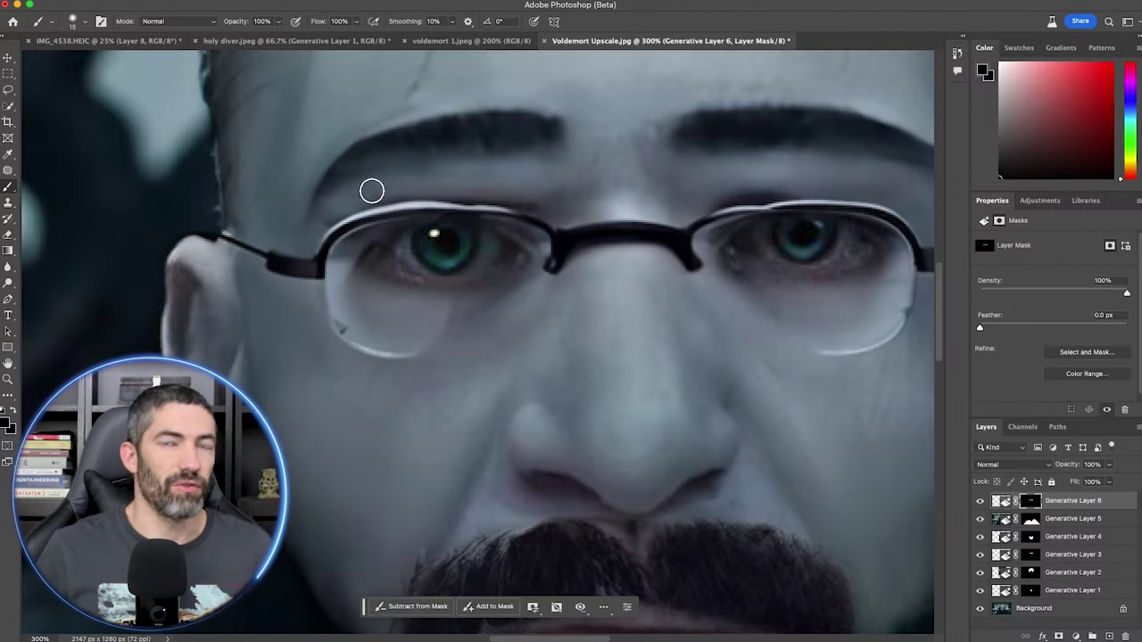
key(super+0)
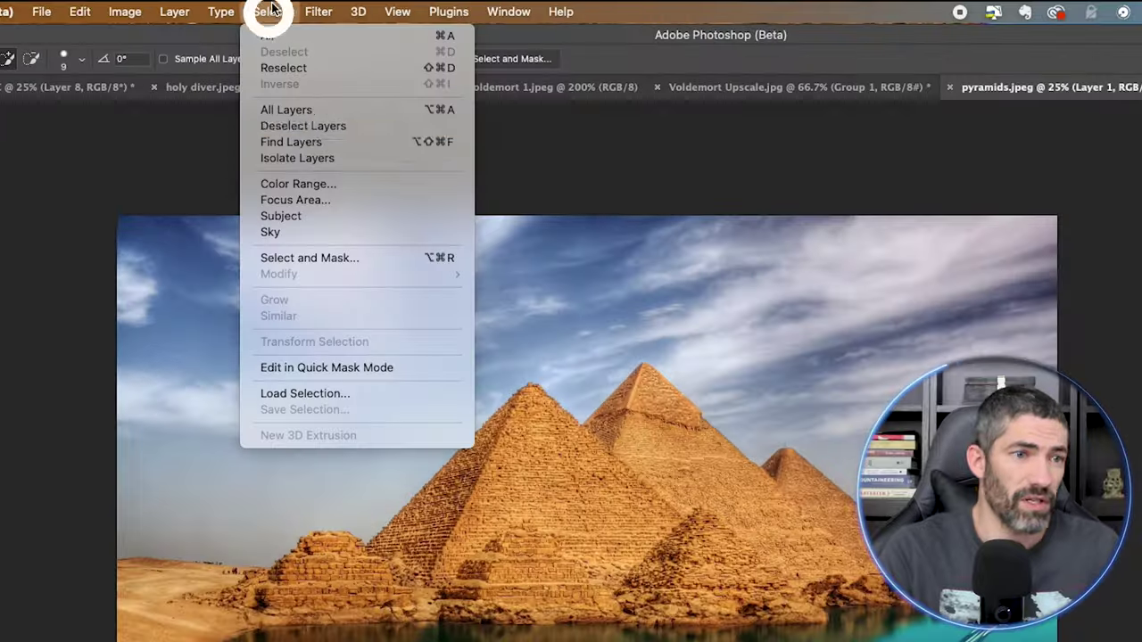
Generate 'sky with clouds' in the pyramids' sky, then select the Abbey Road cover's enlarged canvas area.
click(294, 232)
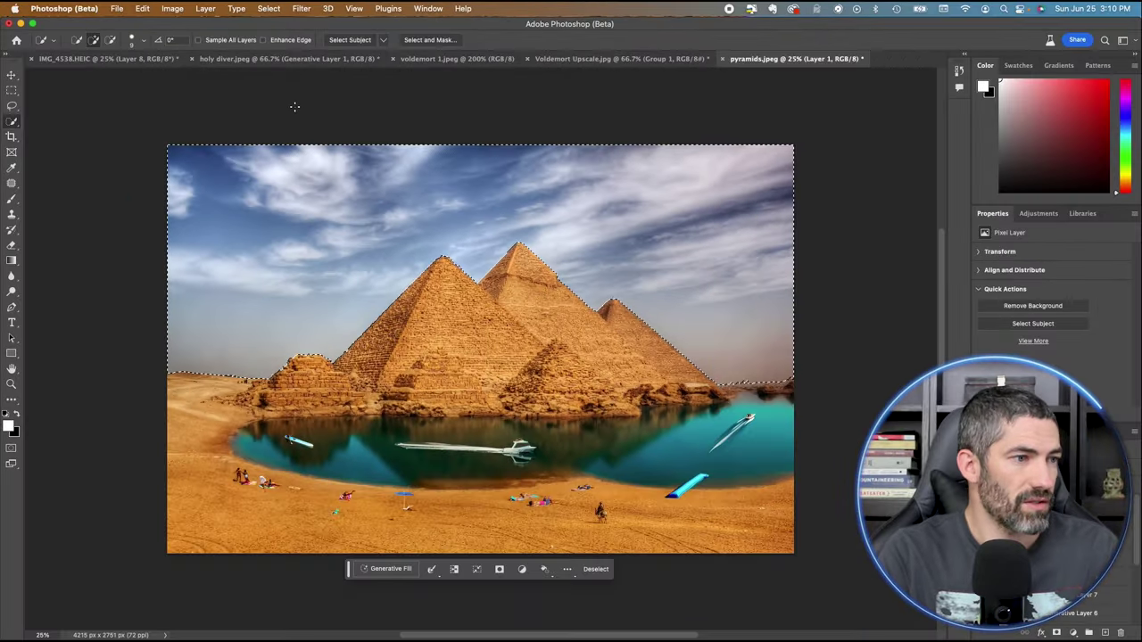
text(sky with clouds)
key(Return)
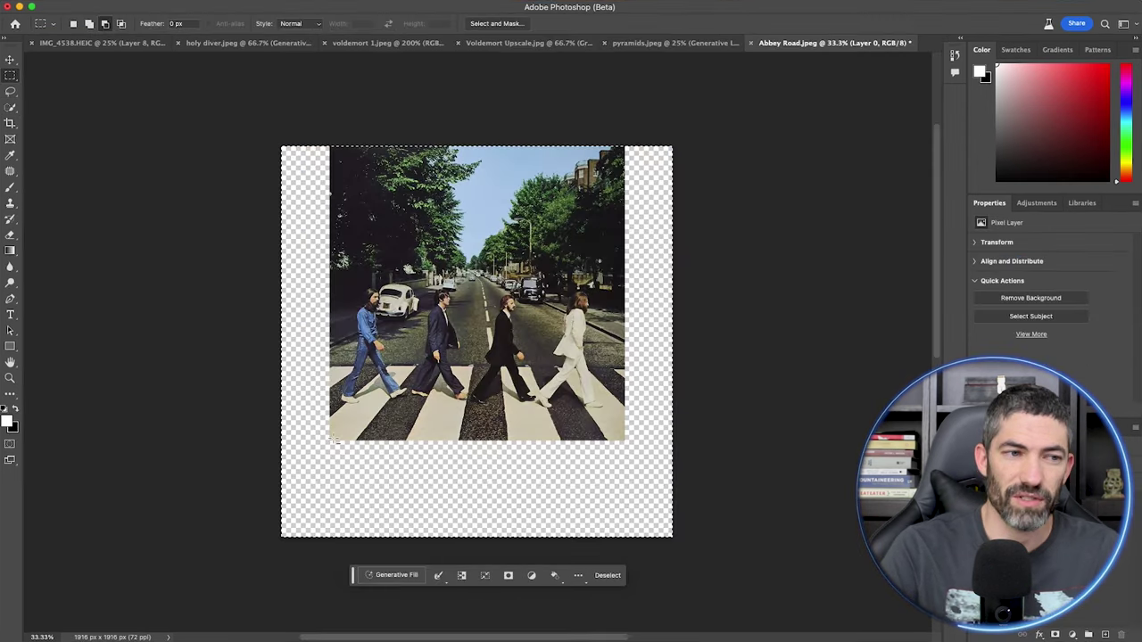
drag(332, 439, 620, 140)
drag(364, 397, 312, 507)
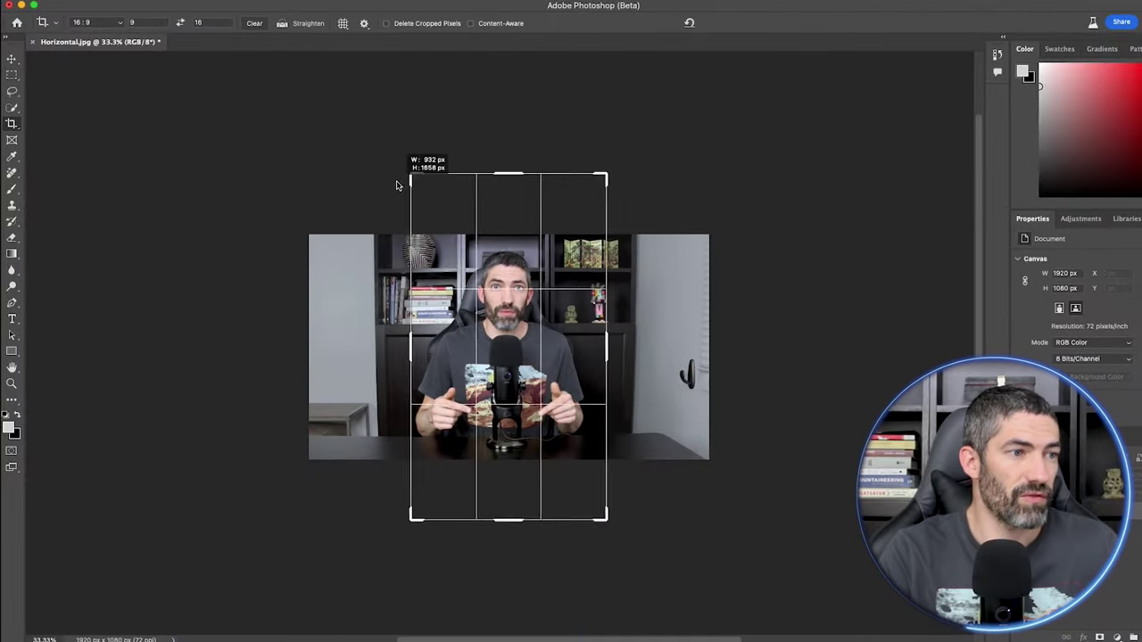
Apply the 9:16 portrait crop and start a 'hospital' gown generation over the selected clothing.
click(730, 25)
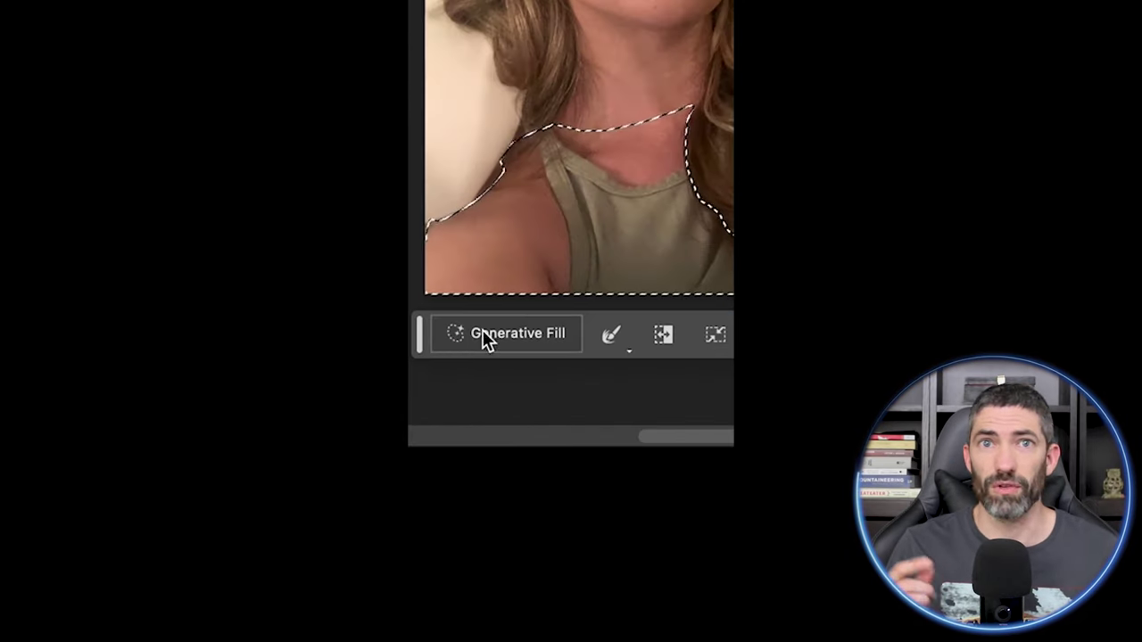
click(483, 333)
text(hospital gown)
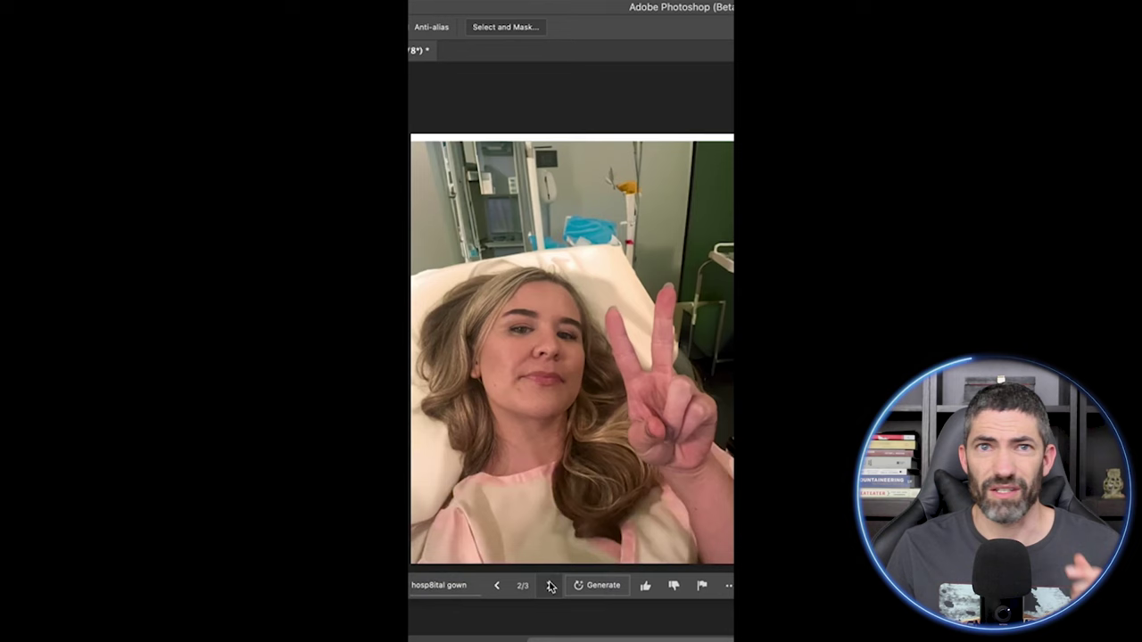
Generate 'tangled hair' in the hair selection and enter a 'hospital bracelet' prompt.
click(435, 576)
text(tangled hair)
key(Return)
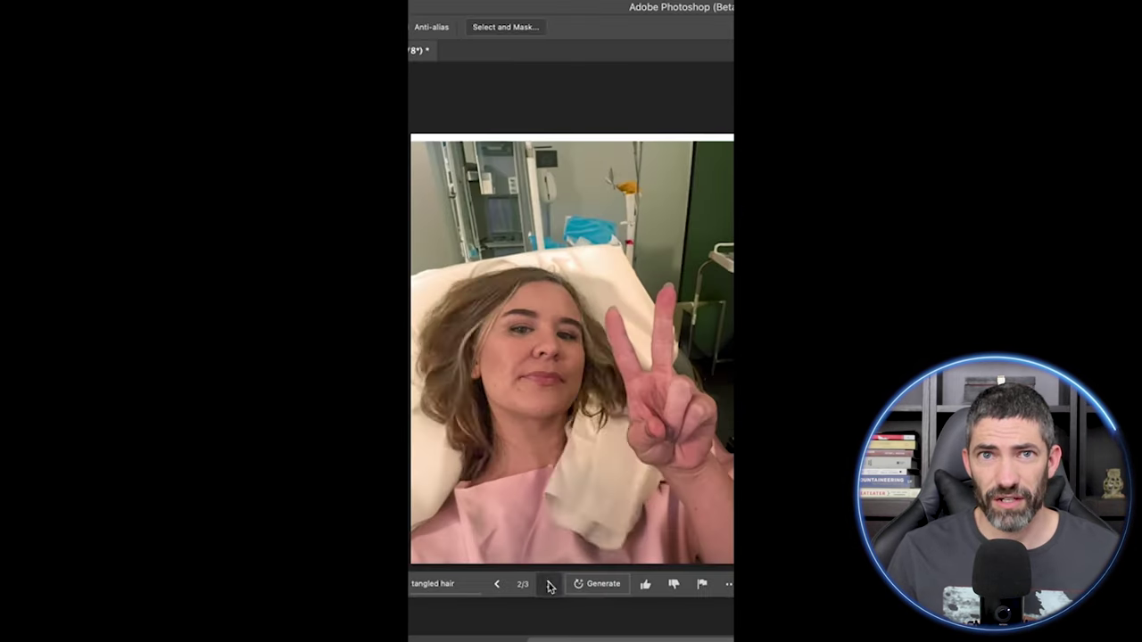
text(hospital bracelet)
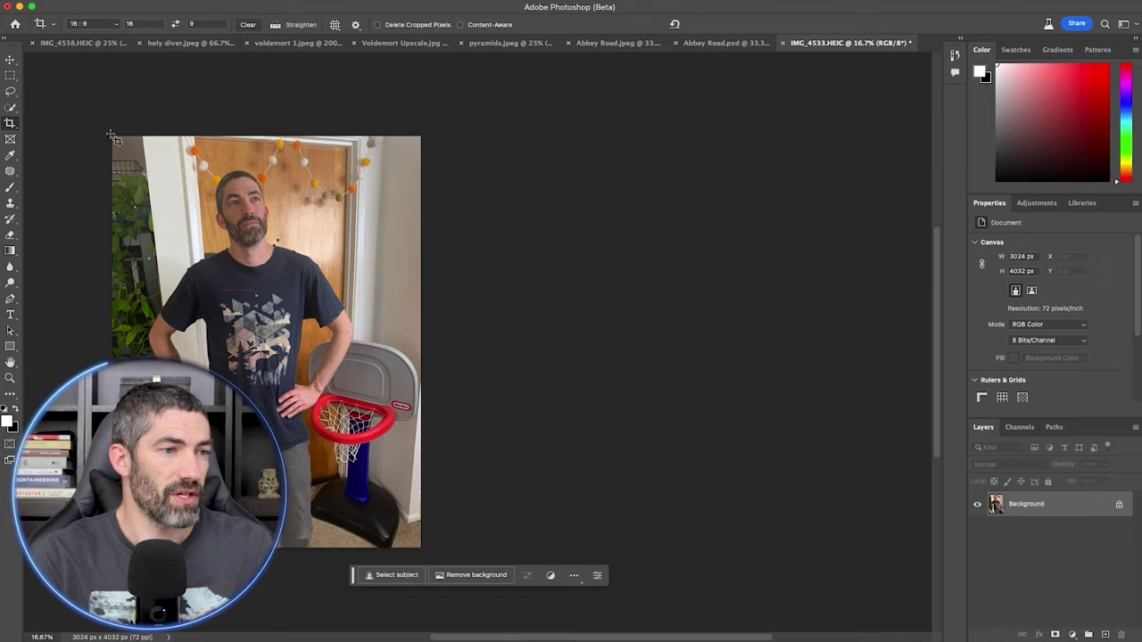
Widen the photo with a 16:9 crop extending beyond its edges, shifting the image right.
drag(113, 136, 314, 384)
drag(633, 429, 901, 589)
drag(110, 135, 63, 107)
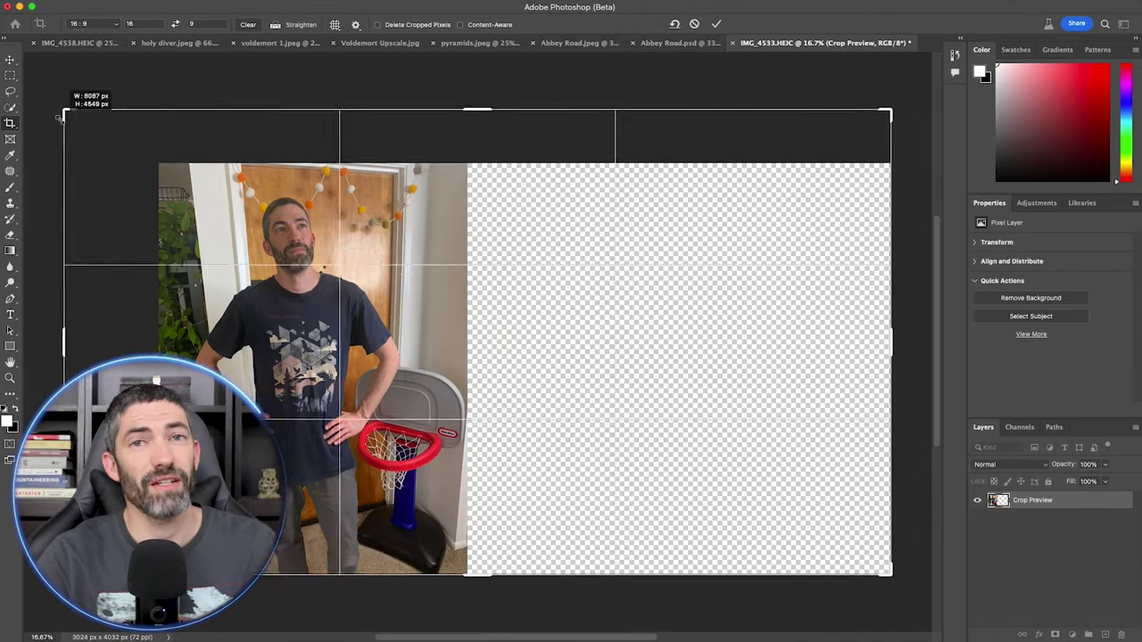
drag(407, 223, 494, 223)
key(Return)
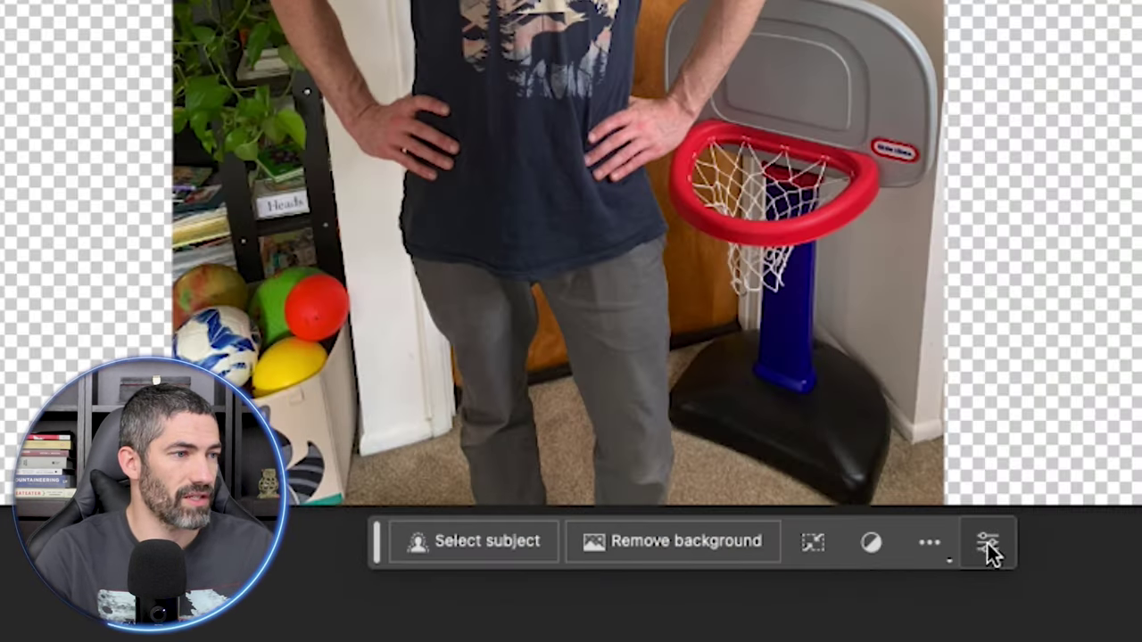
Copy the selected man onto his own layer, then shrink and lower him into the pool.
click(493, 545)
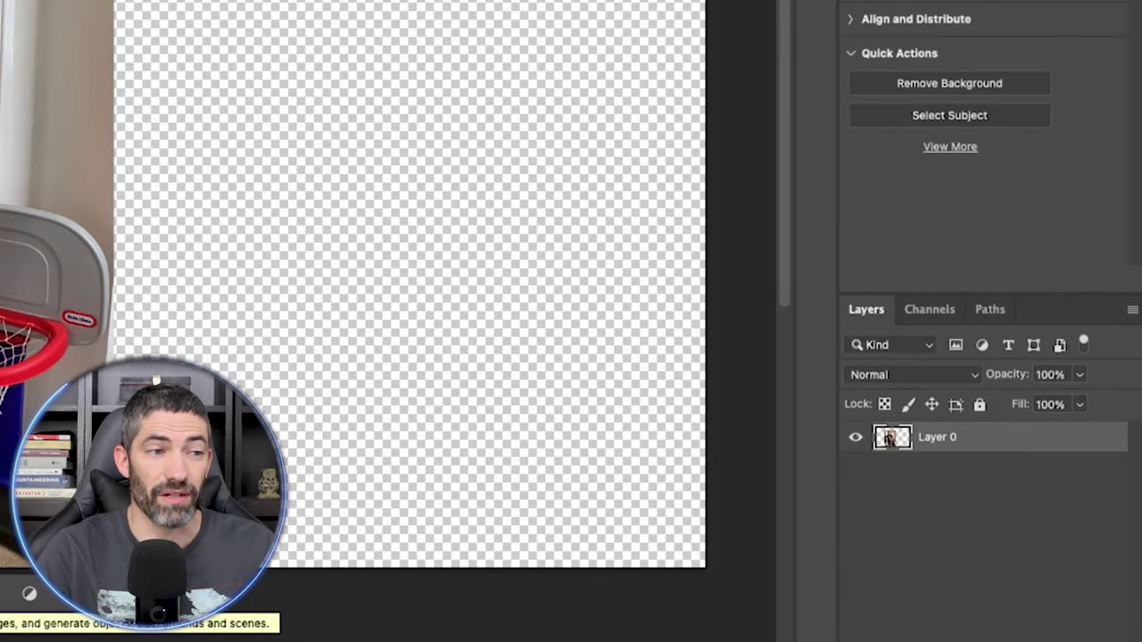
key(super+j)
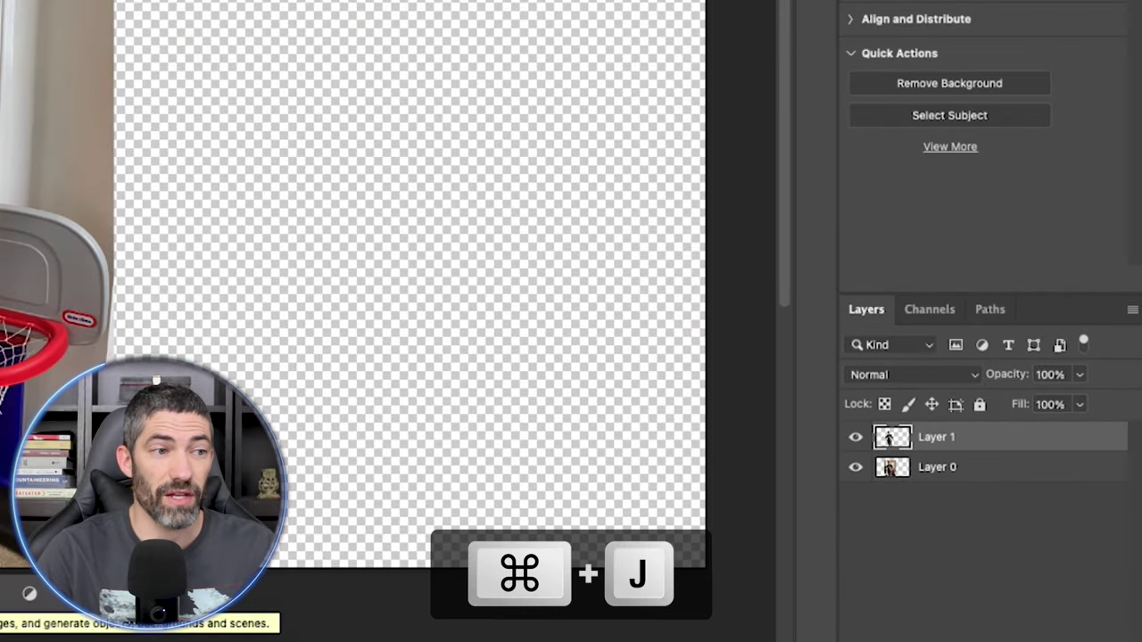
click(885, 468)
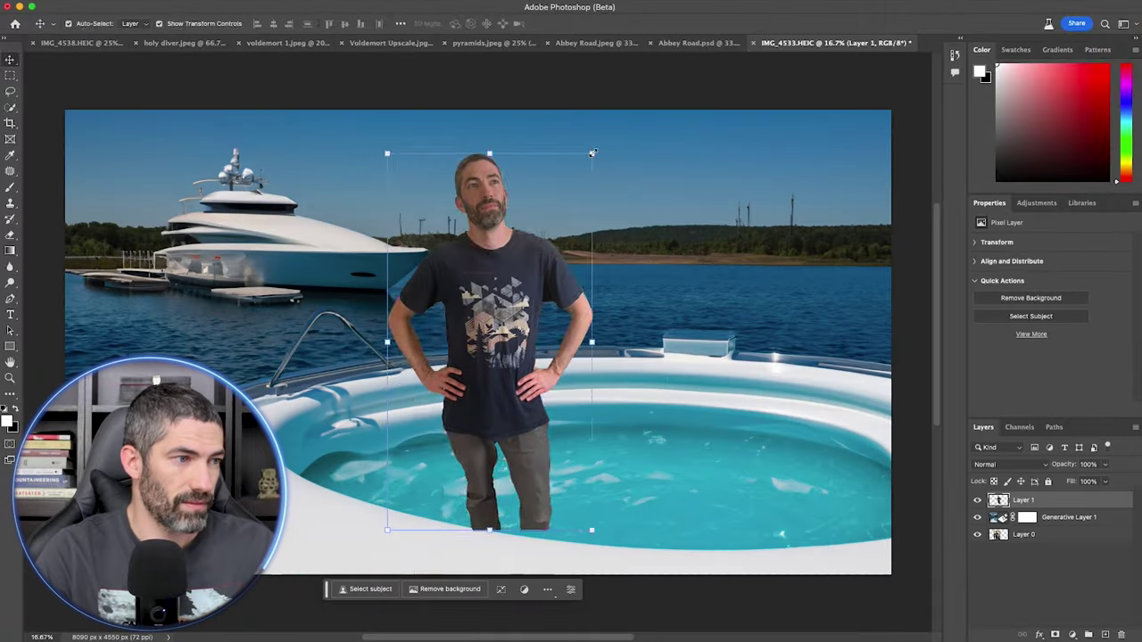
drag(592, 153, 572, 252)
key(Return)
Outline the man's upper body and regenerate it, viewing the third bodybuilder variation.
key(e)
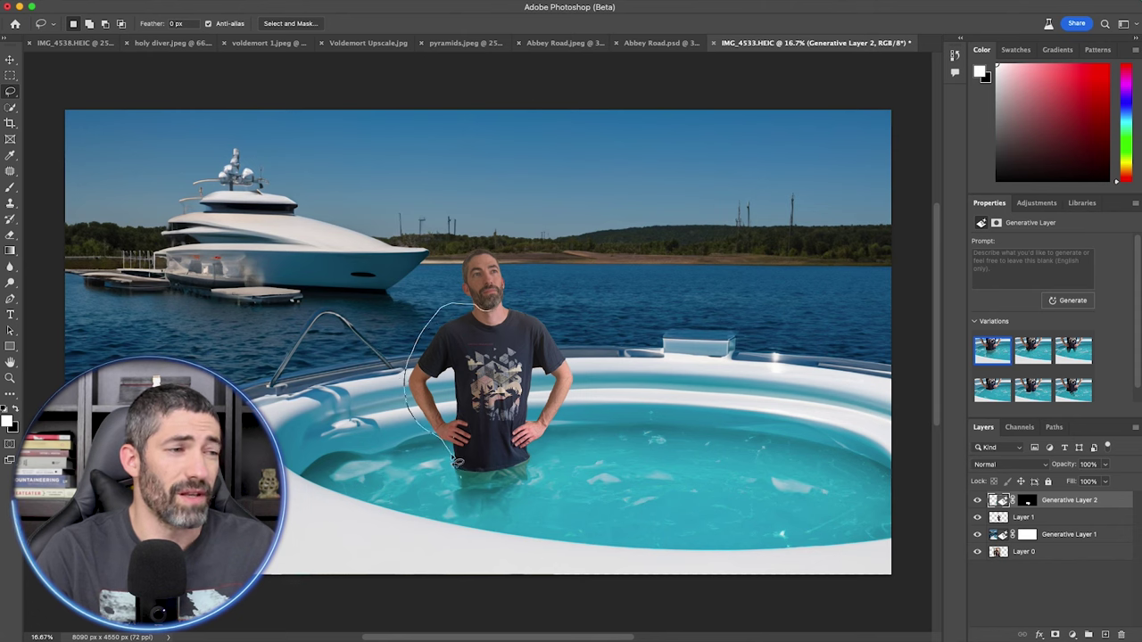
drag(497, 314, 488, 306)
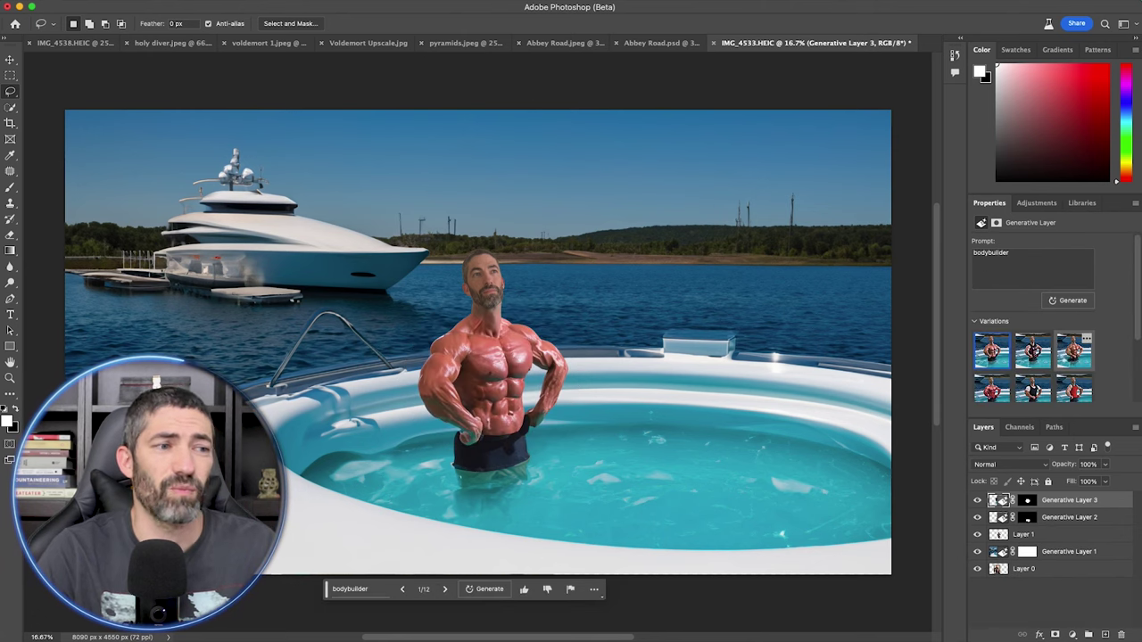
click(1073, 351)
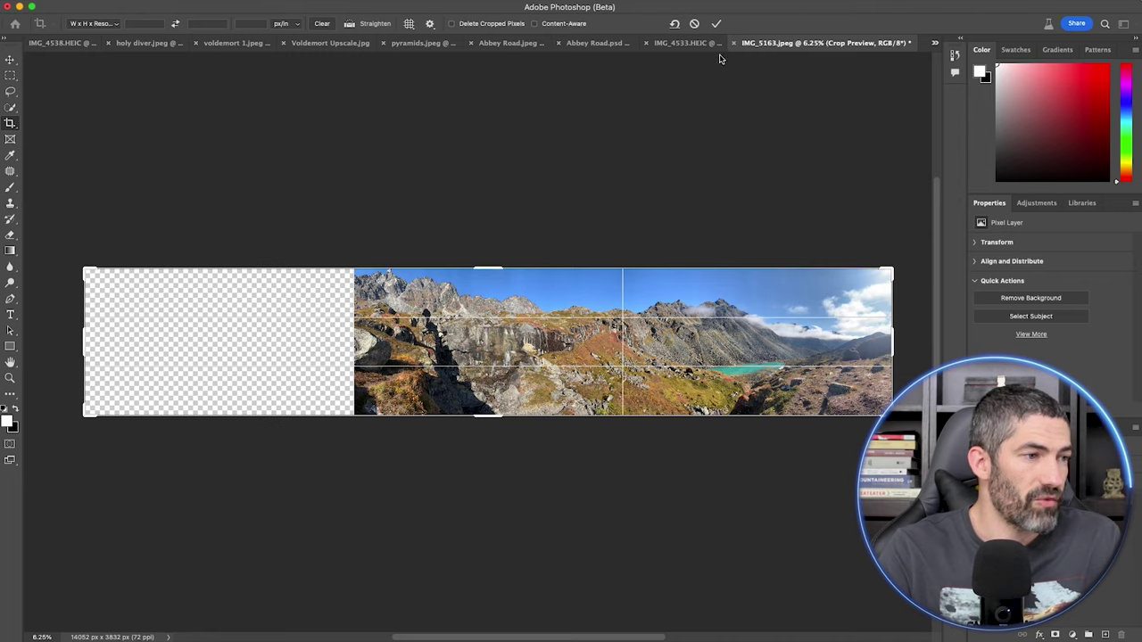
Commit the panorama crop, select the empty left strip, and resize the image to 20000 px wide.
key(m)
drag(96, 423, 93, 420)
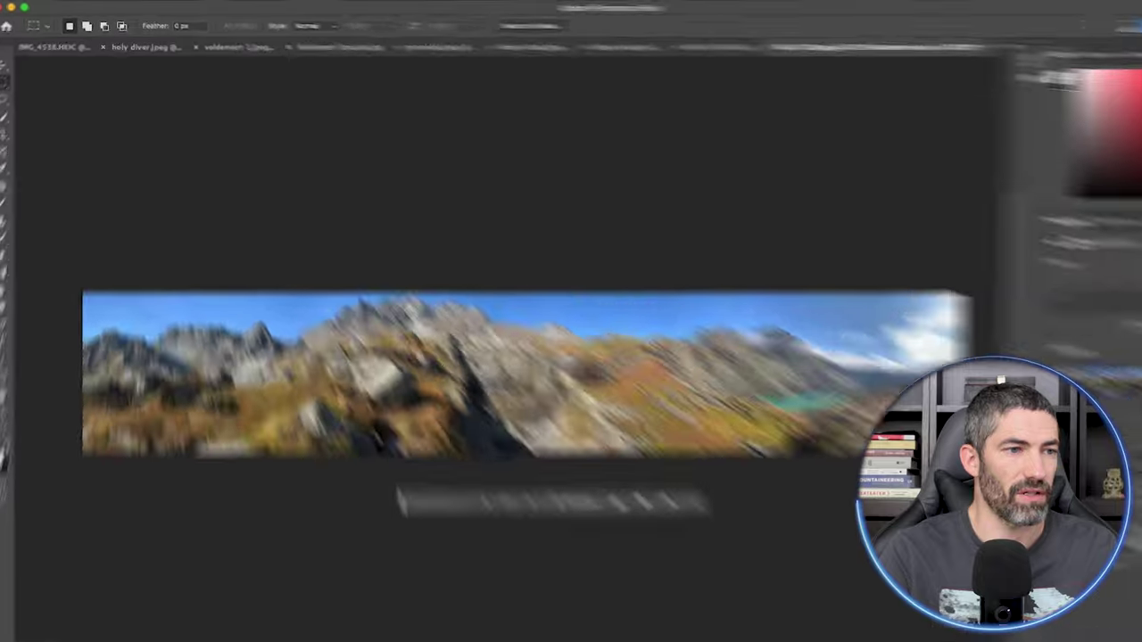
click(179, 0)
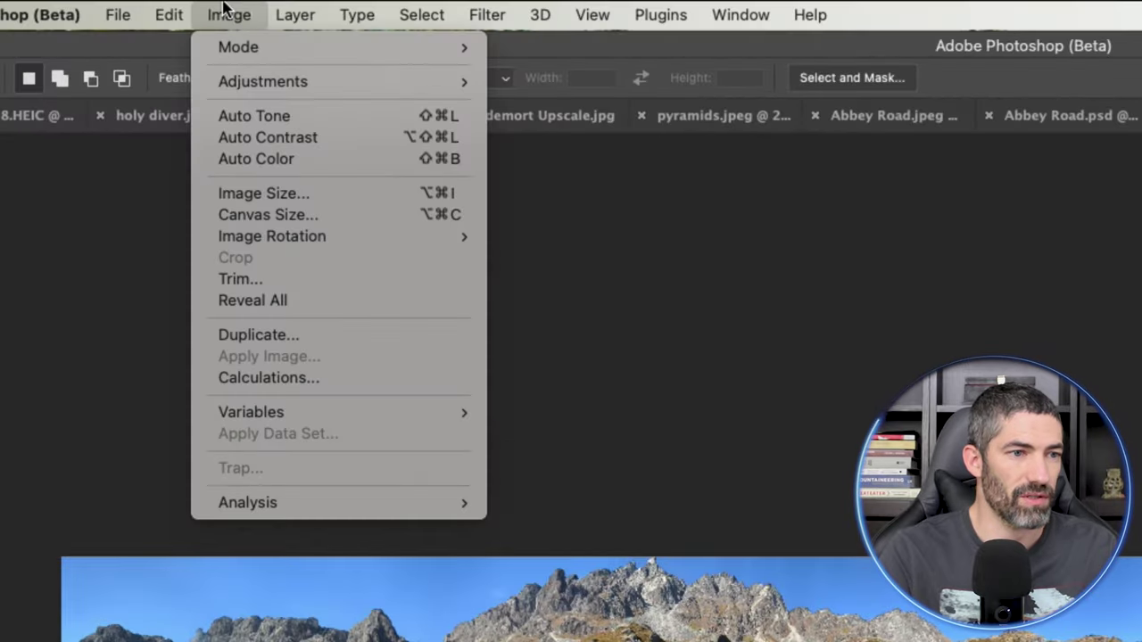
click(267, 192)
click(844, 283)
click(822, 260)
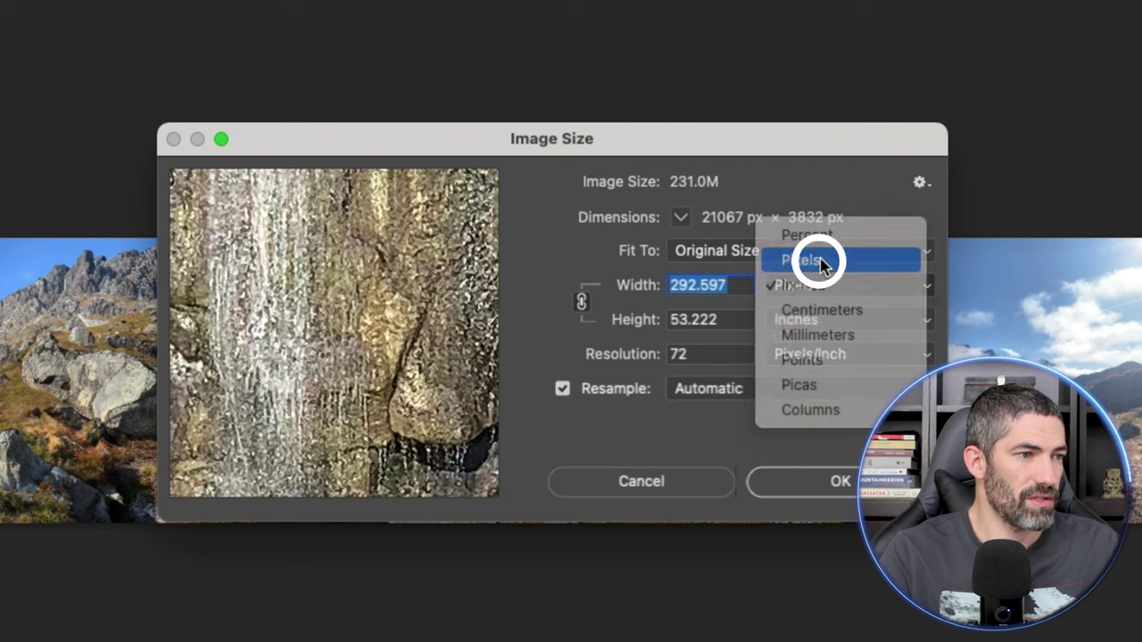
text(20000)
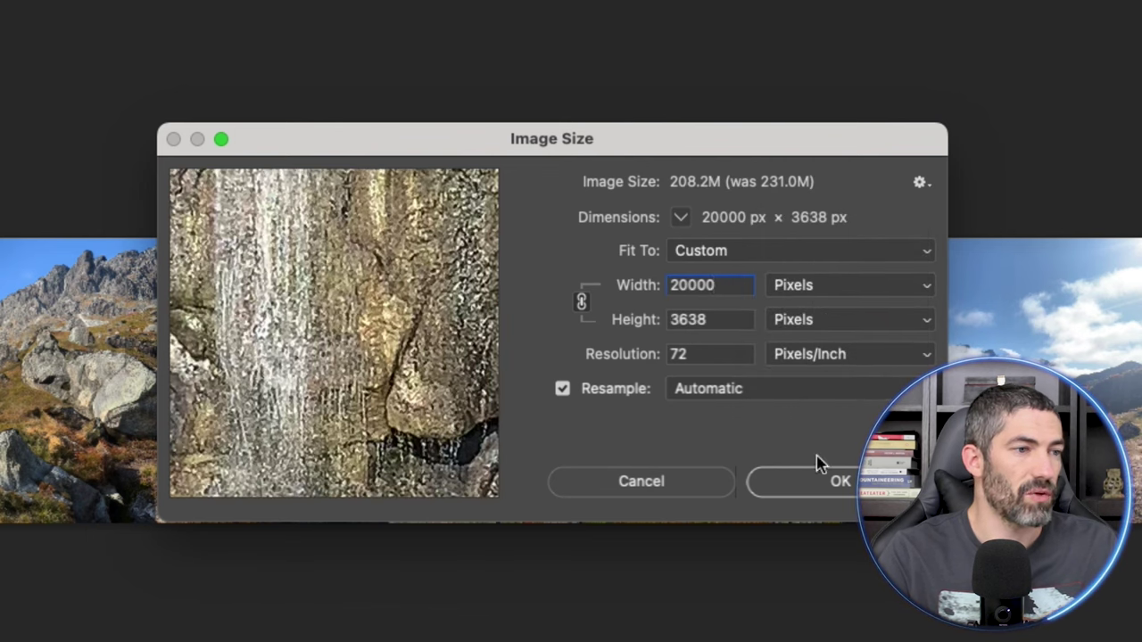
key(Return)
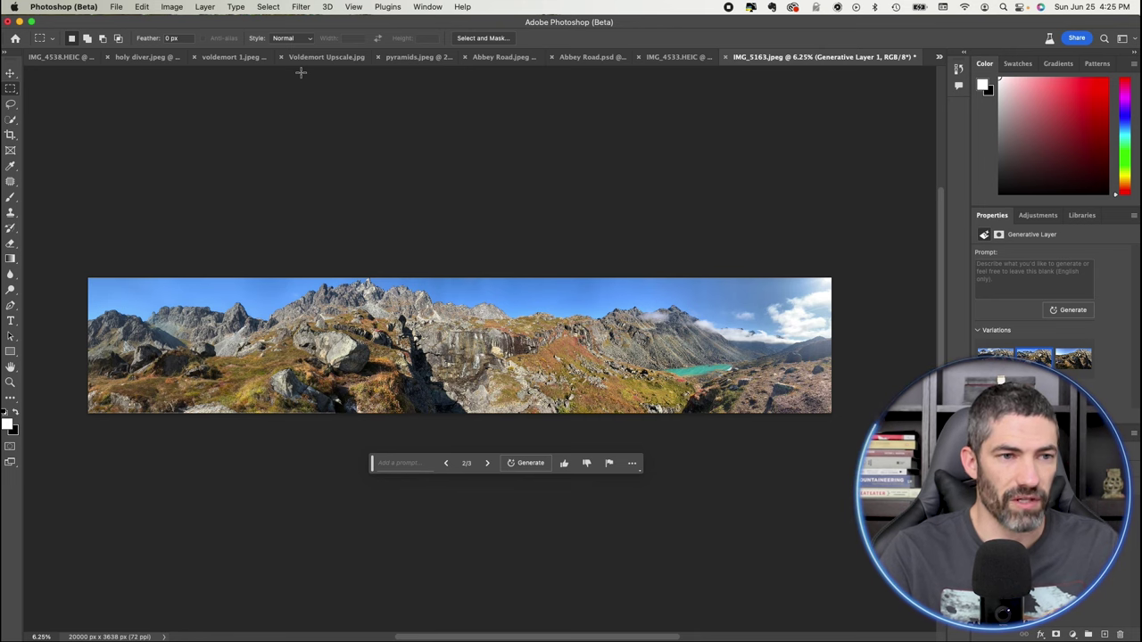
shift+click(1003, 502)
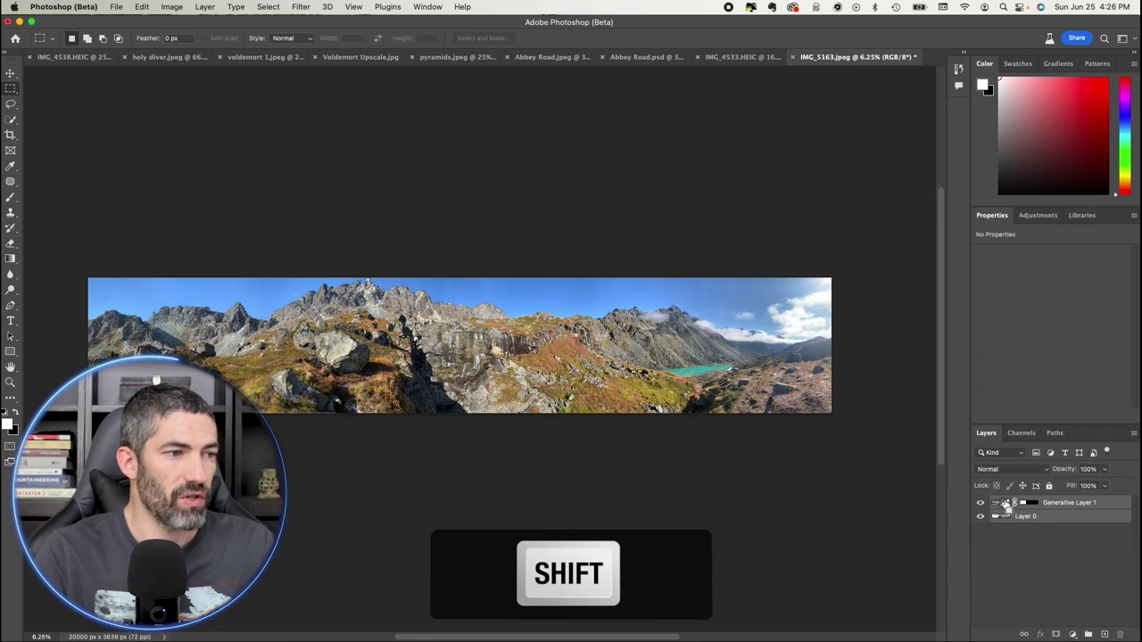
Stamp visible layers into a new layer and offset it 10000 px with wrap around.
key(super+alt+shift+e)
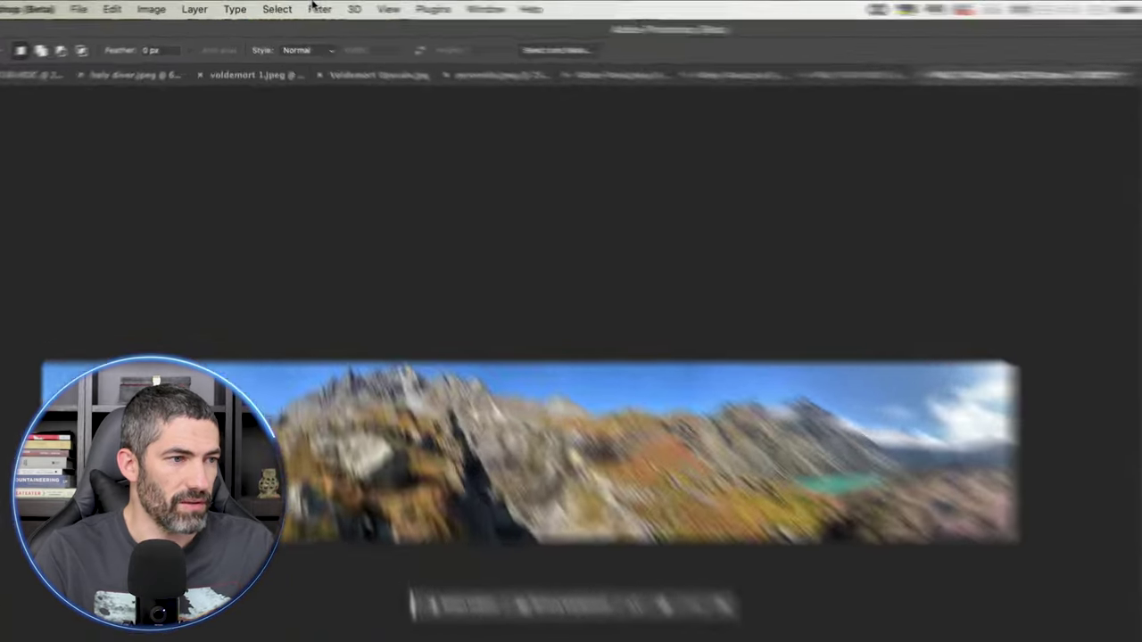
click(301, 6)
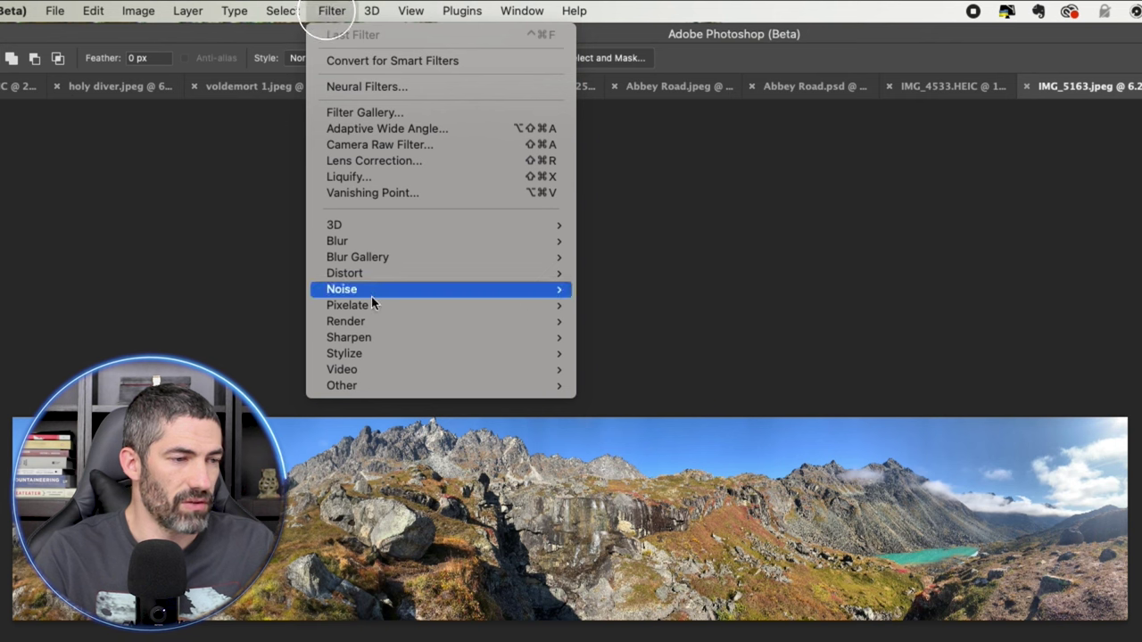
mouse_move(356, 256)
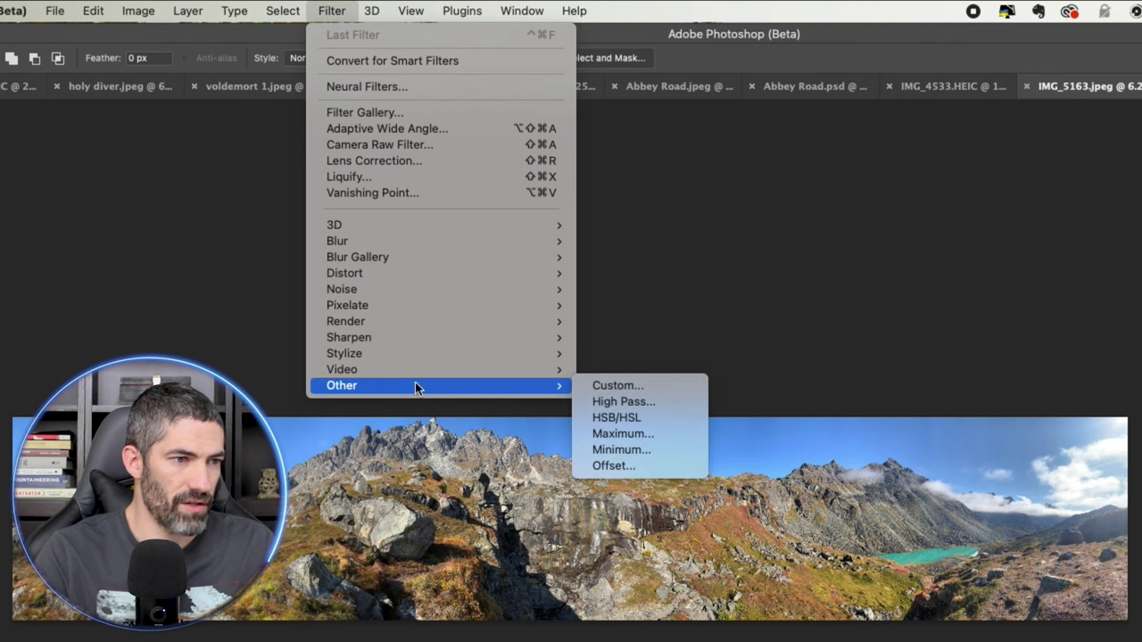
click(615, 466)
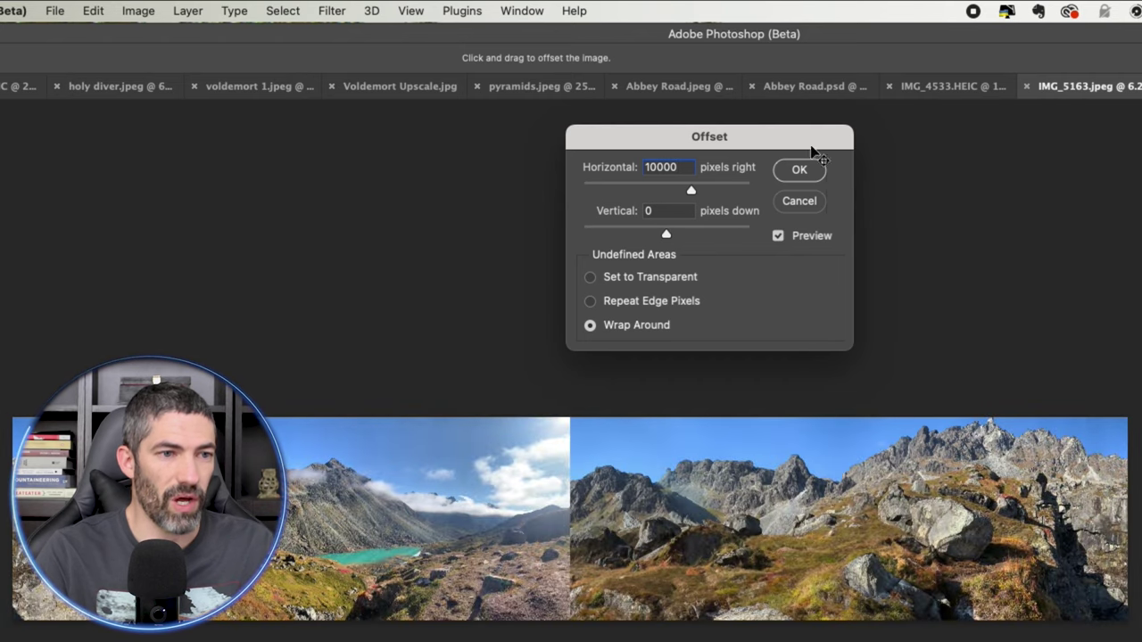
click(800, 170)
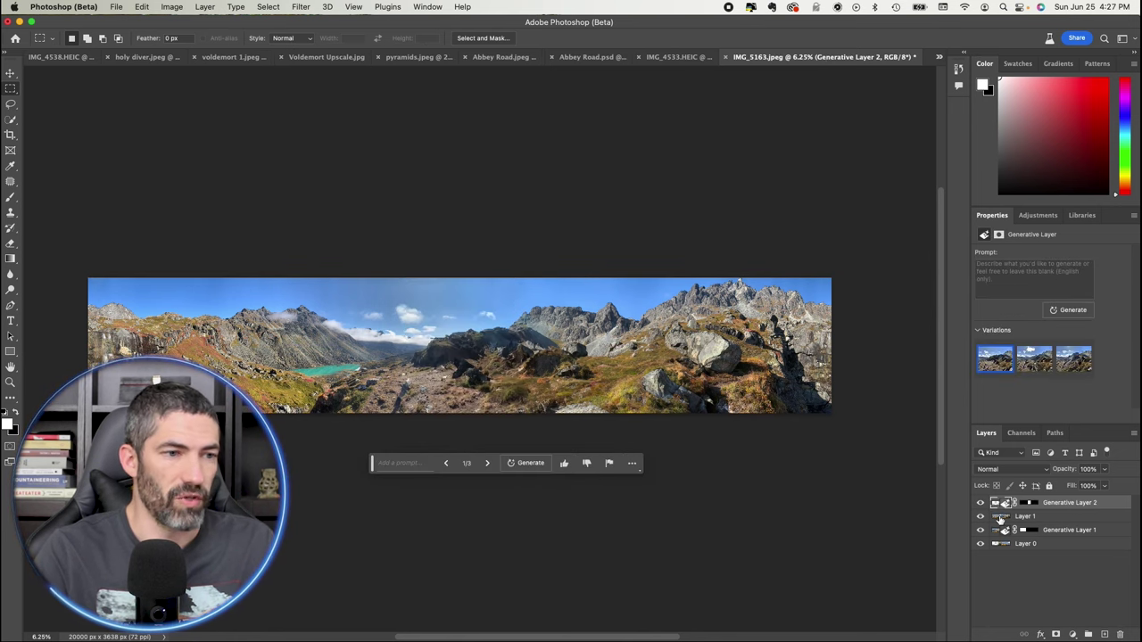
Stamp the patched panorama as Layer 2 and reopen the Offset filter.
key(super+alt+shift+e)
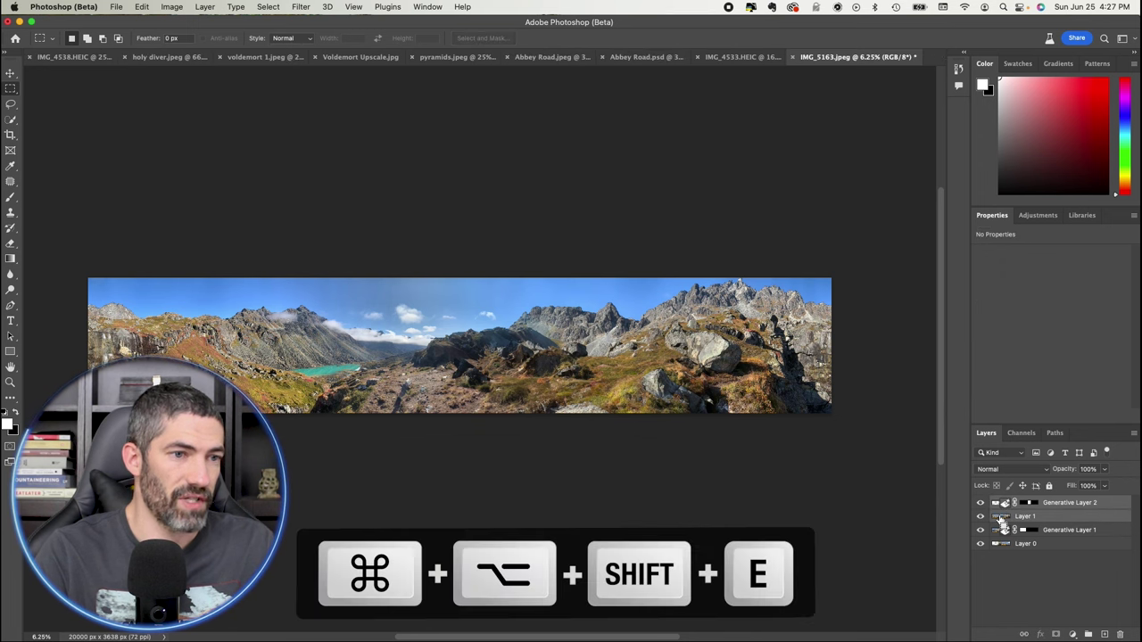
click(300, 7)
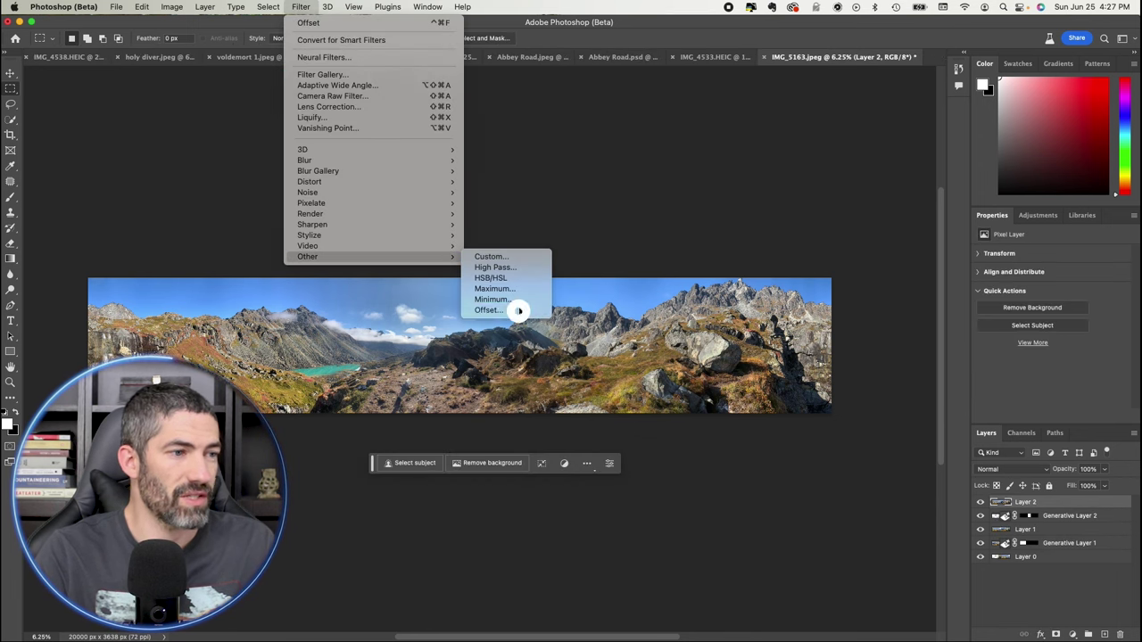
click(487, 309)
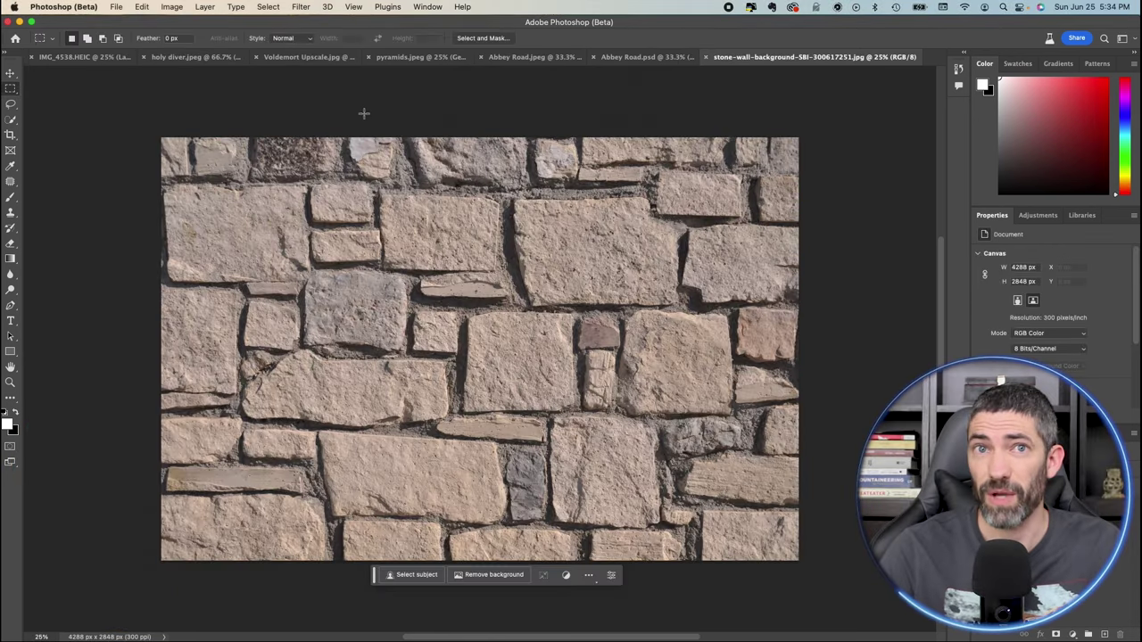
Offset the stone wall horizontally by 2144 px, half its width, to expose the seam.
click(295, 5)
mouse_move(379, 255)
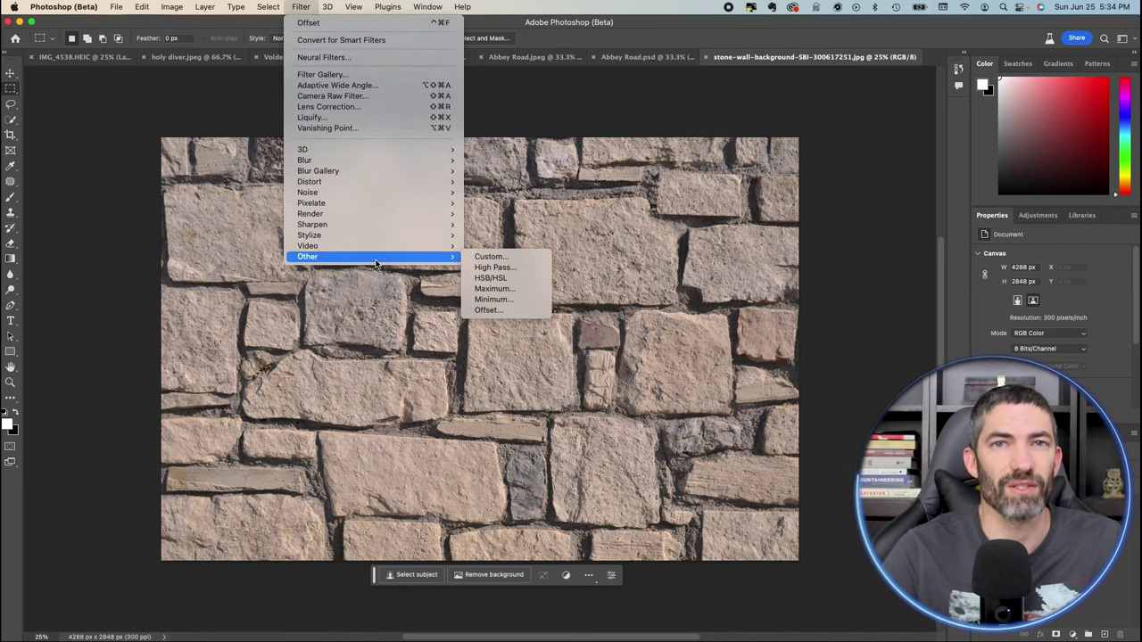
click(513, 309)
text(2144)
click(612, 113)
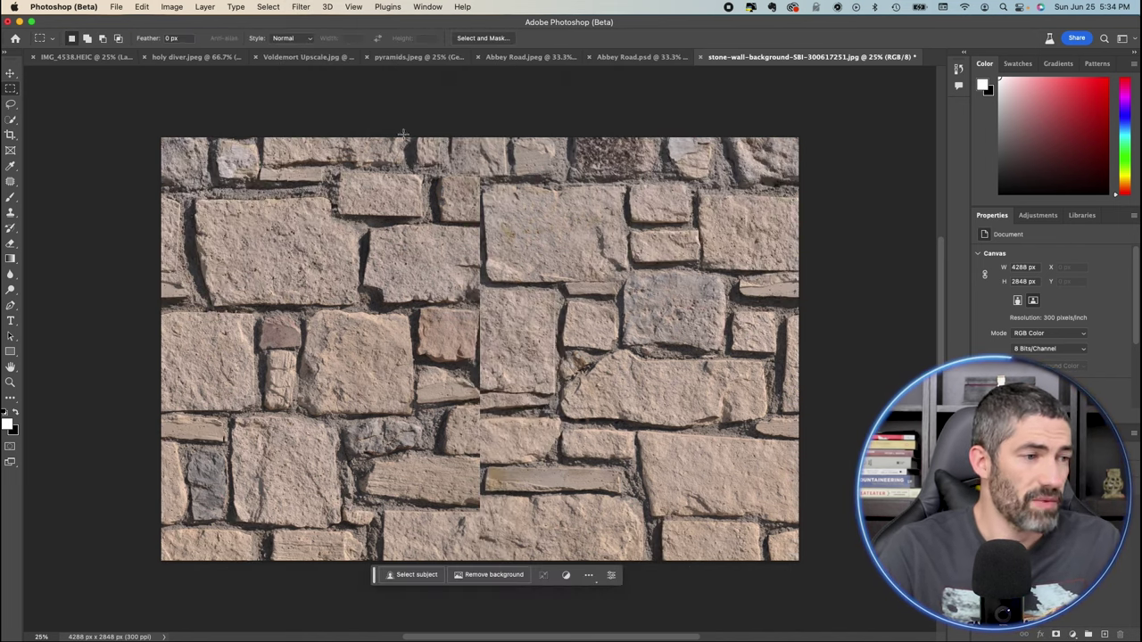
Marquee a full-height strip over the vertical seam and stamp the visible layers into a new layer.
key(m)
drag(393, 138, 587, 578)
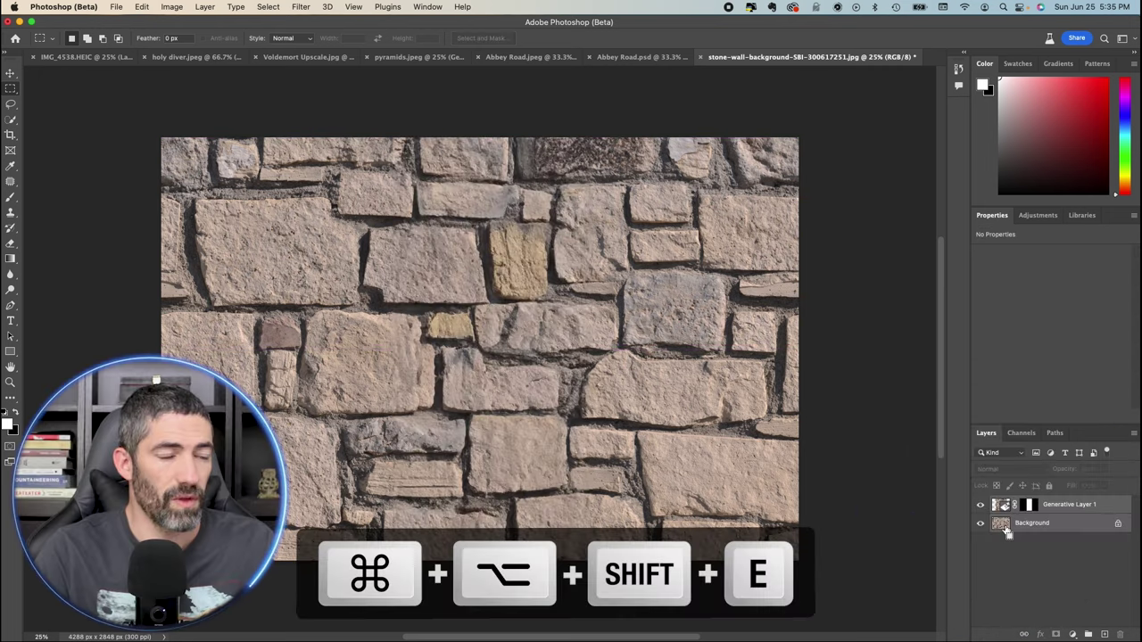
key(super+alt+shift+e)
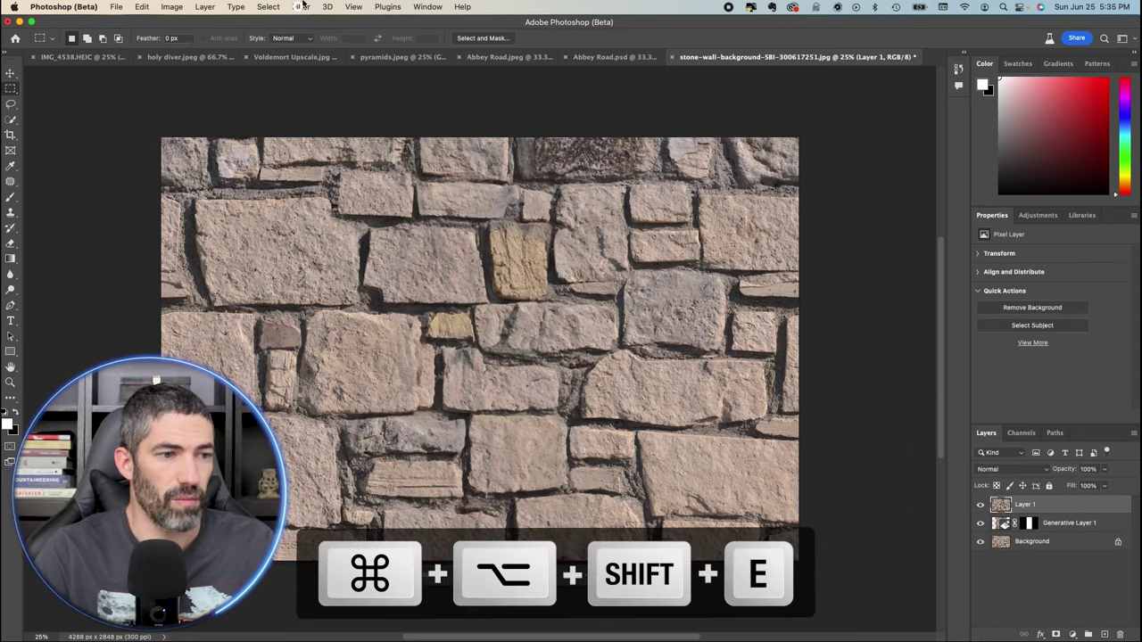
Offset the wall vertically by 1424 px and stamp the visible layers again.
click(301, 6)
mouse_move(379, 255)
click(513, 309)
text(0)
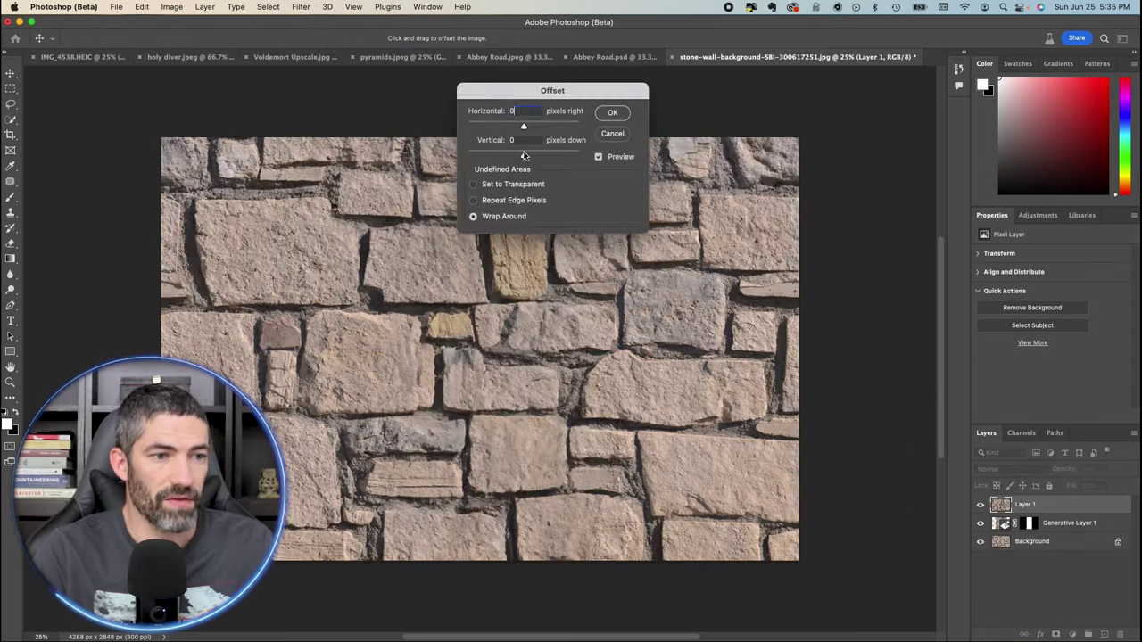
text(1424)
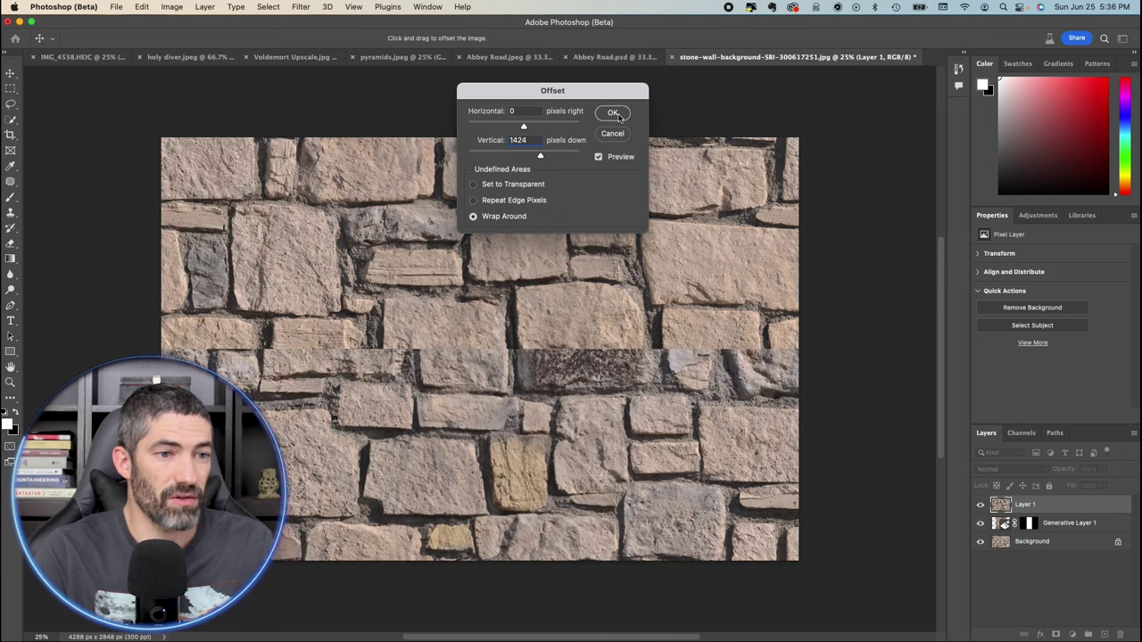
click(612, 112)
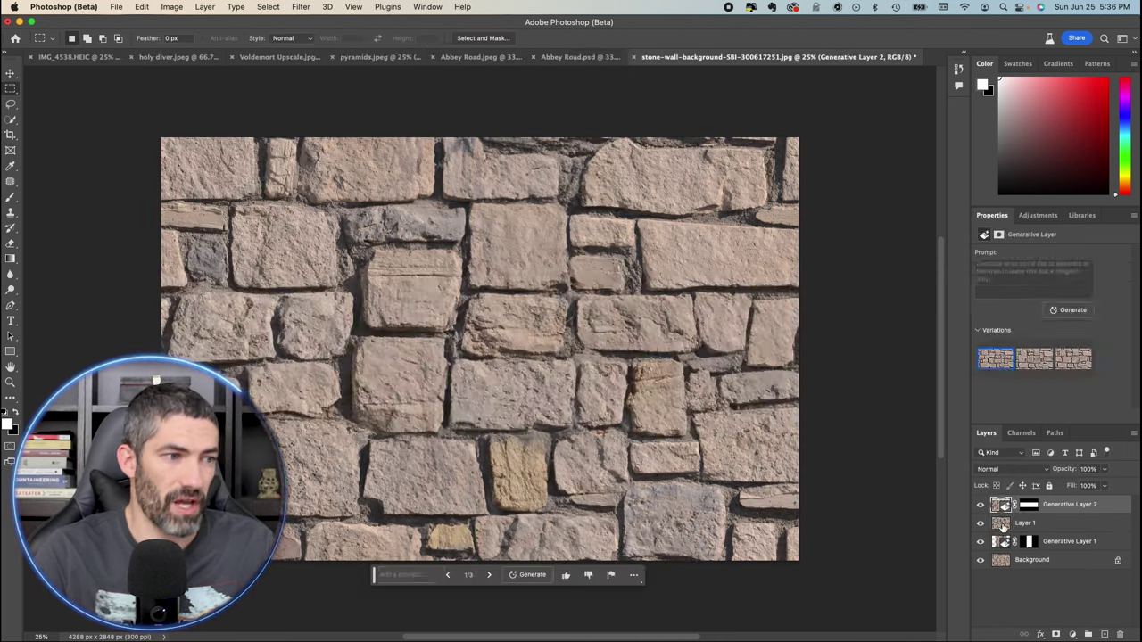
key(super+alt+shift+e)
Reset the vertical offset to 0 and shift the wall horizontally again to check the seams.
click(301, 6)
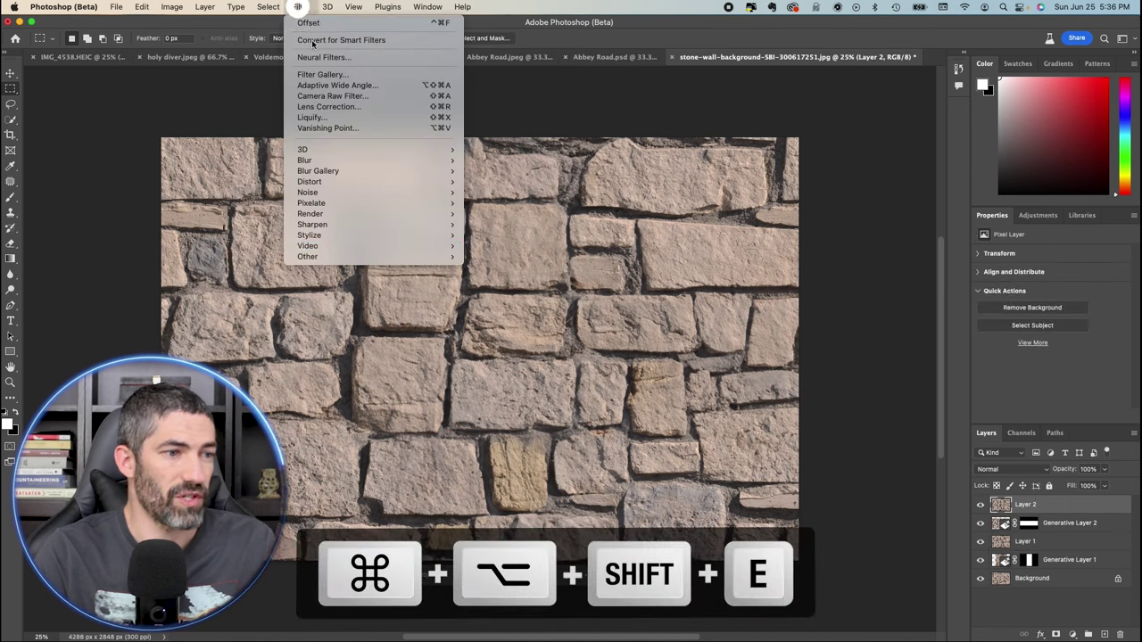
mouse_move(307, 256)
click(513, 310)
double_click(520, 140)
text(0)
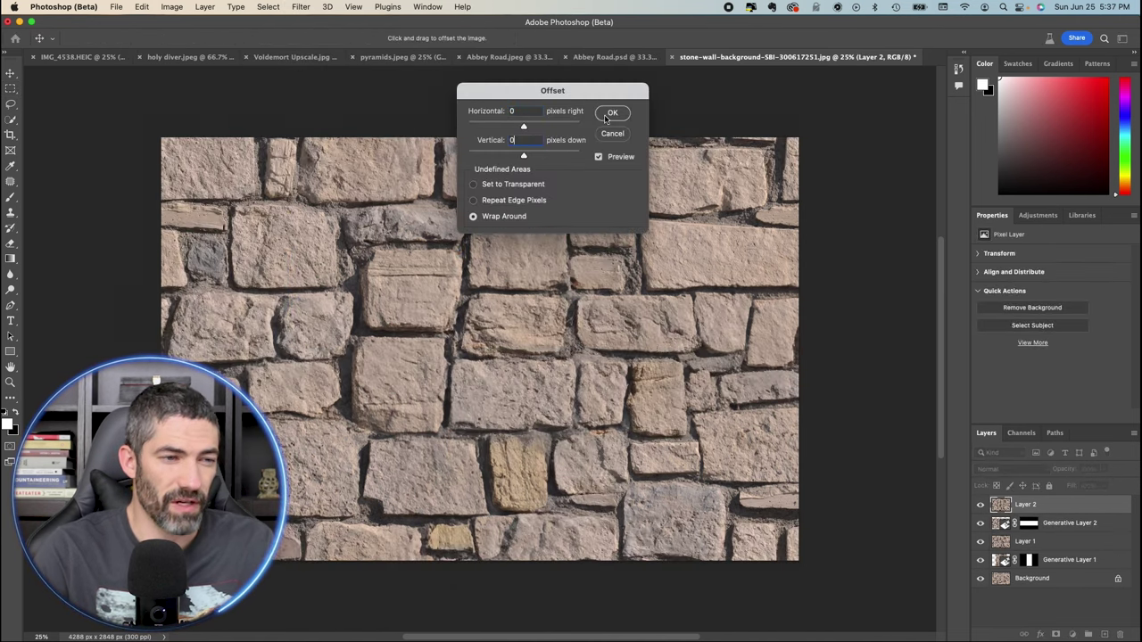
drag(578, 93, 871, 92)
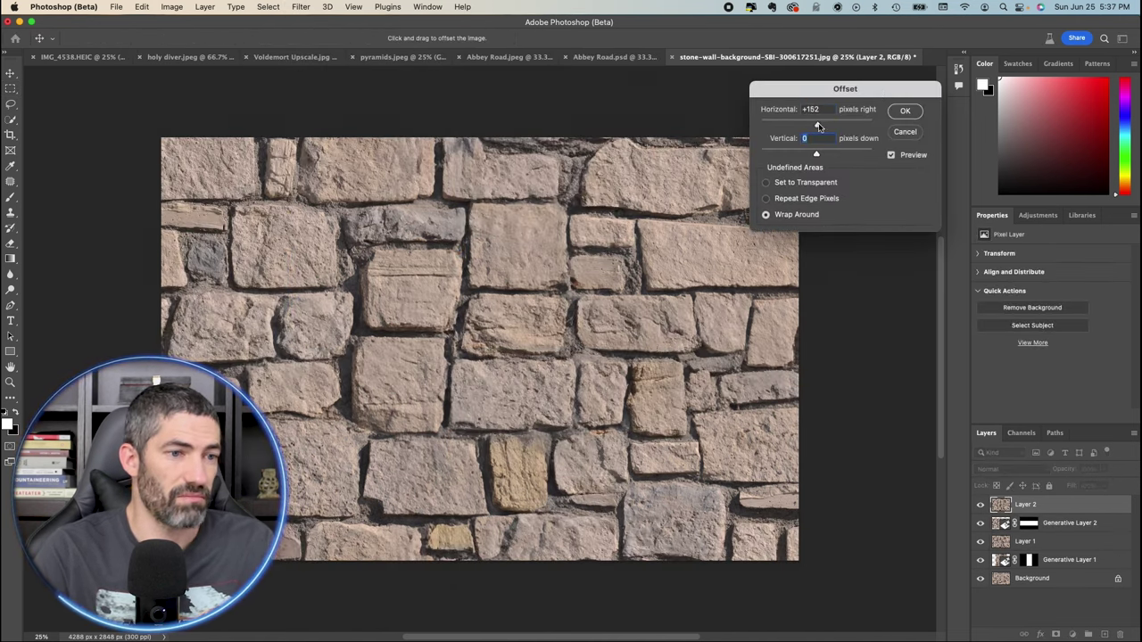
drag(818, 126, 864, 124)
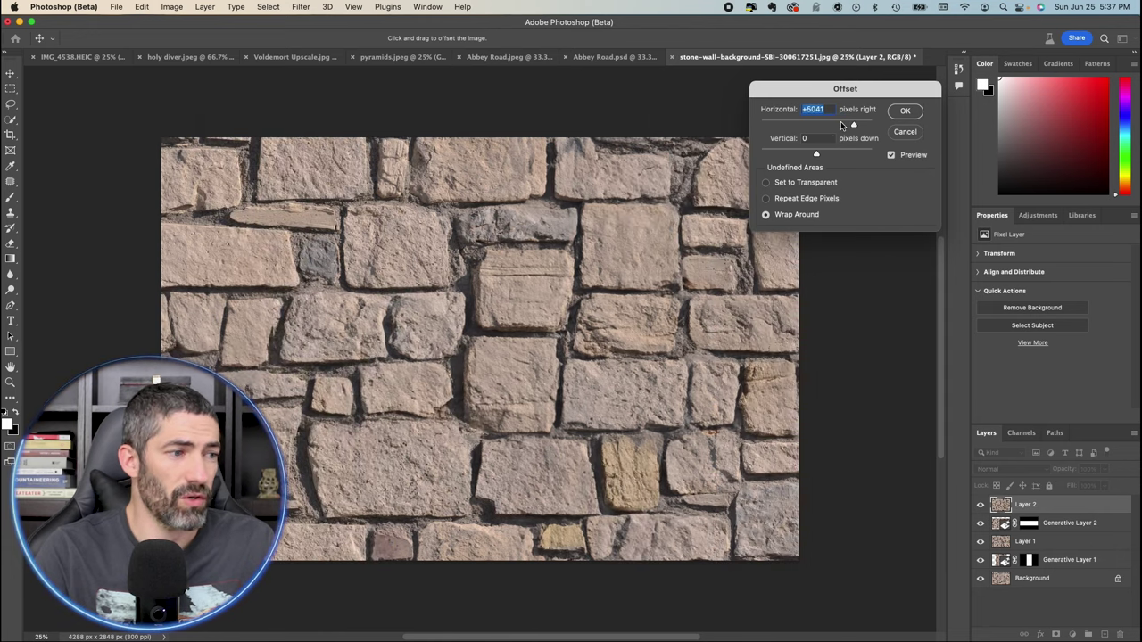
click(903, 111)
click(141, 7)
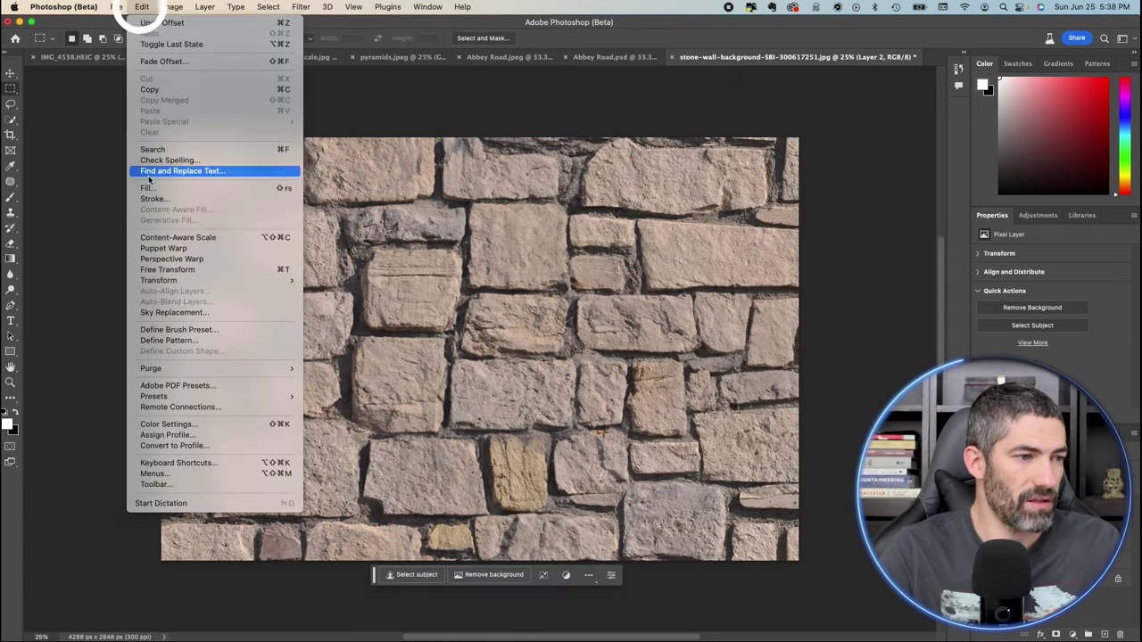
Define the wall as a pattern named 'stone' and shrink the pattern fill scale so it tiles small.
click(185, 341)
text(stone)
click(708, 319)
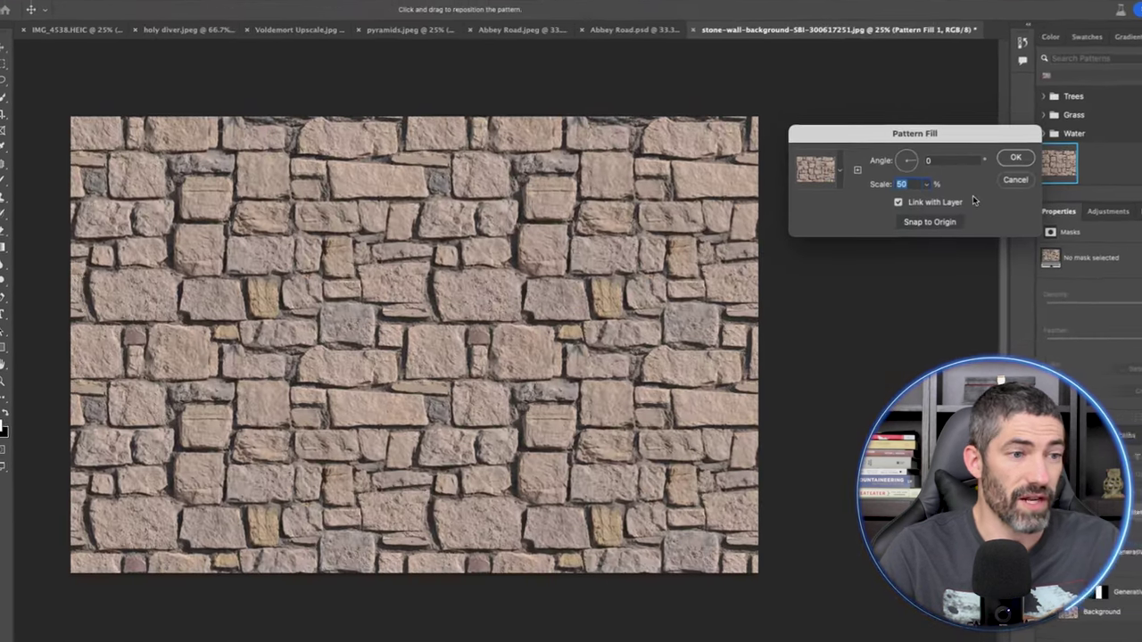
key(shift+Down)
key(shift+Down)
key(shift+Down)
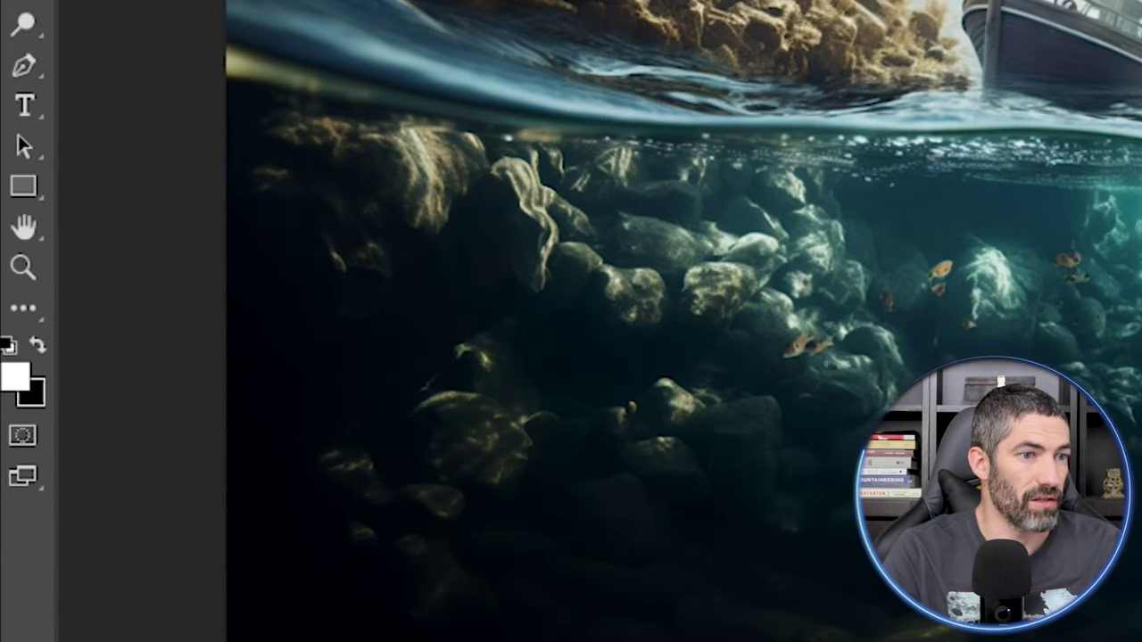
Fill the quick mask over the whole image and brush a white band across the lower-right water.
key(q)
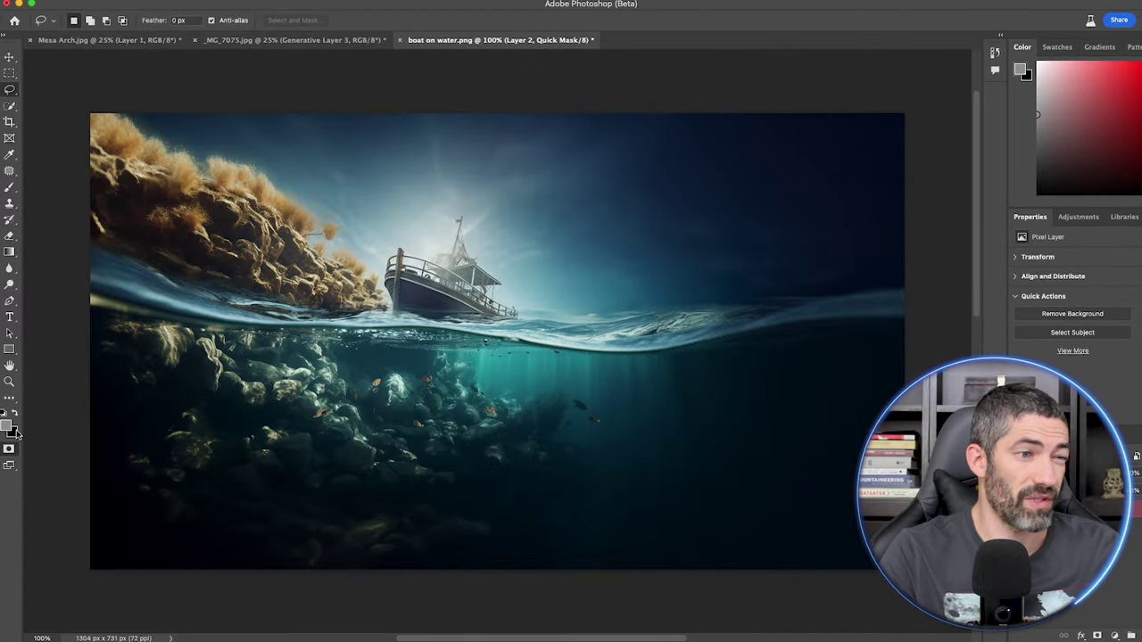
key(super+BackSpace)
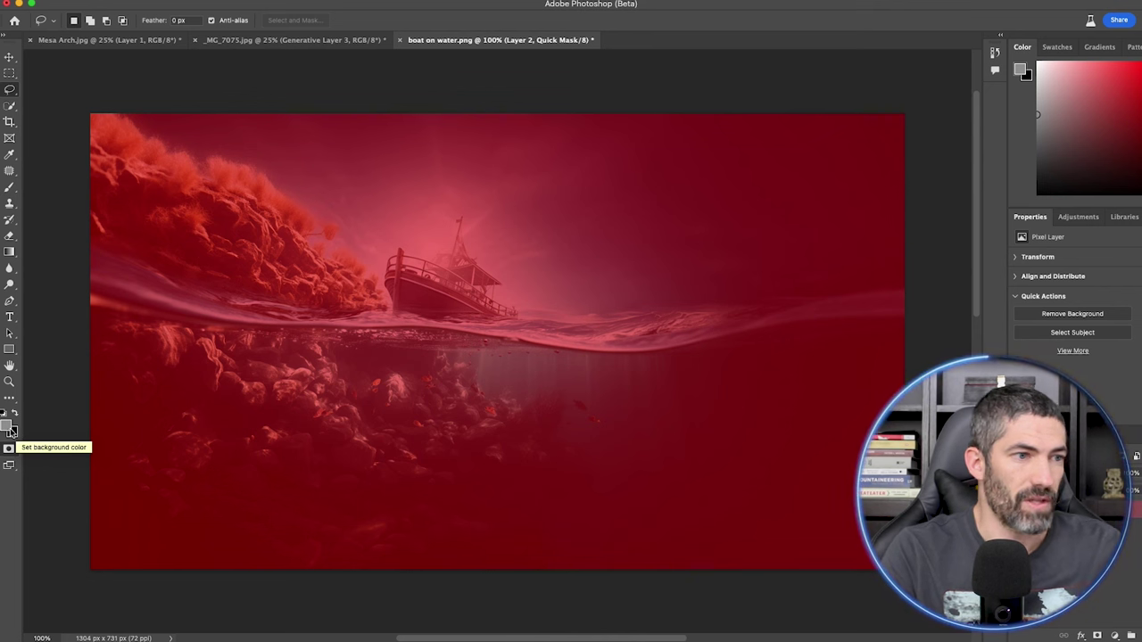
click(7, 427)
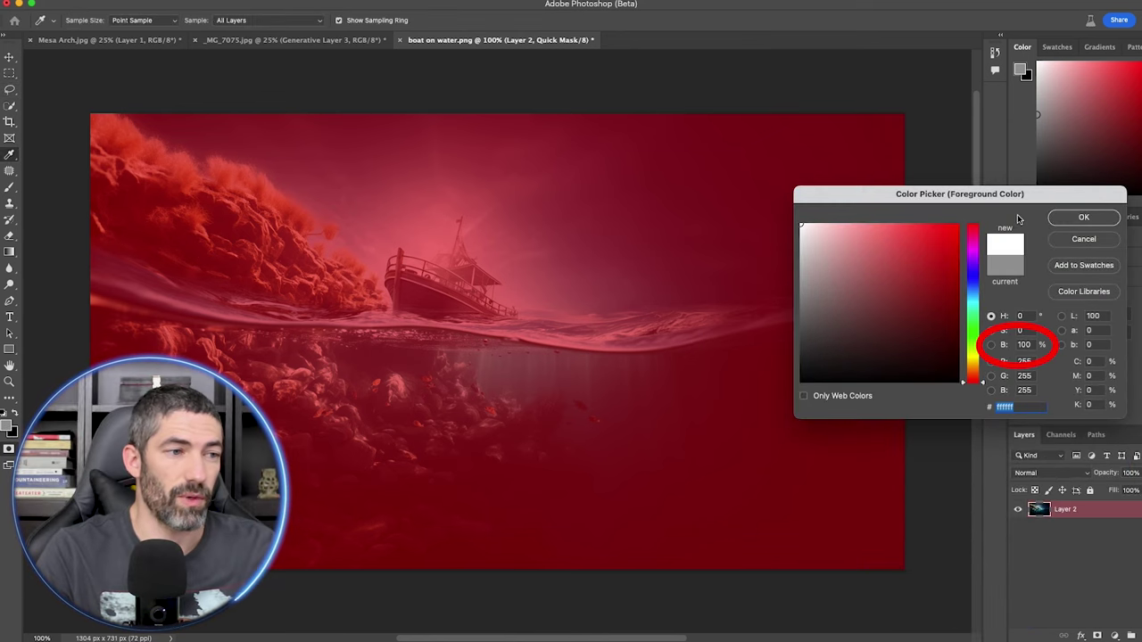
click(1086, 219)
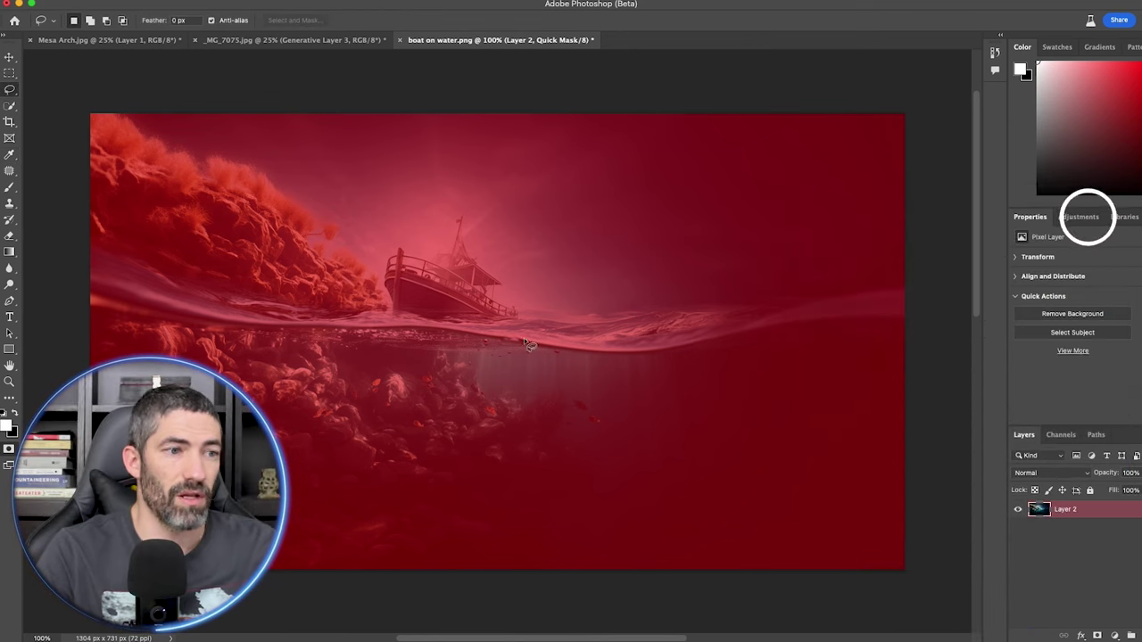
click(9, 190)
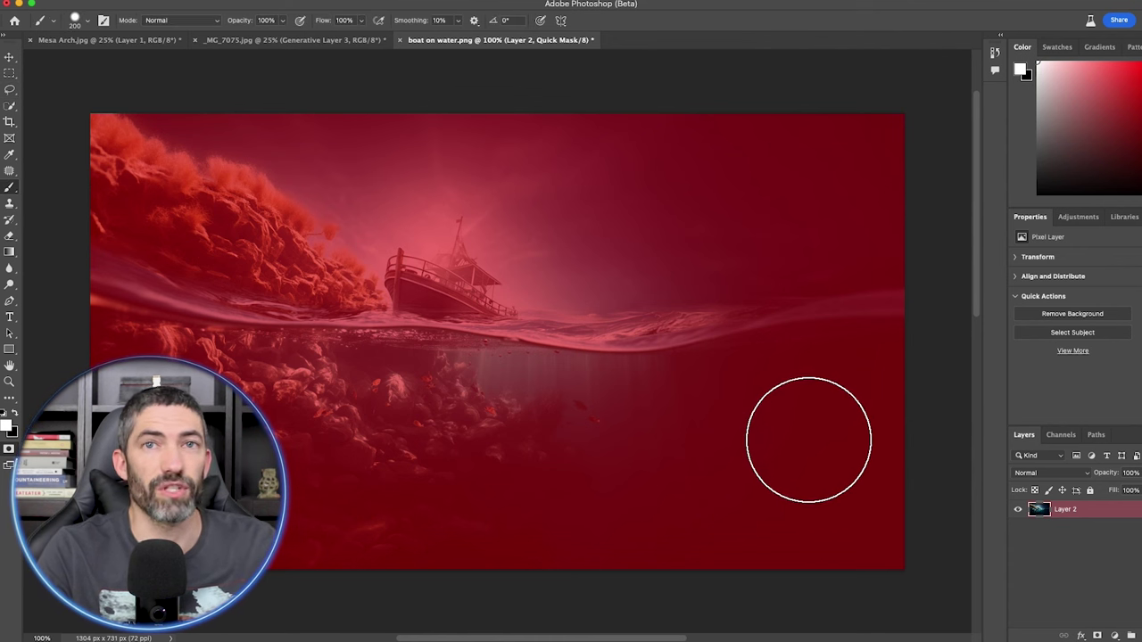
mouse_move(808, 440)
mouse_down()
mouse_move(515, 438)
mouse_move(450, 450)
mouse_move(478, 476)
mouse_move(812, 475)
mouse_up()
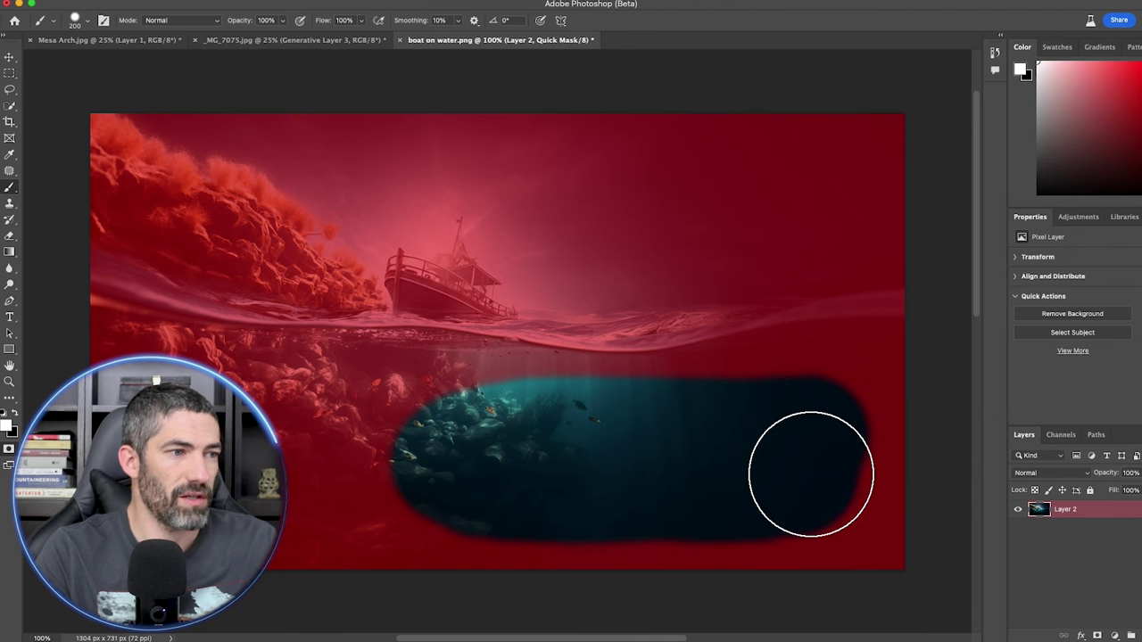
key(q)
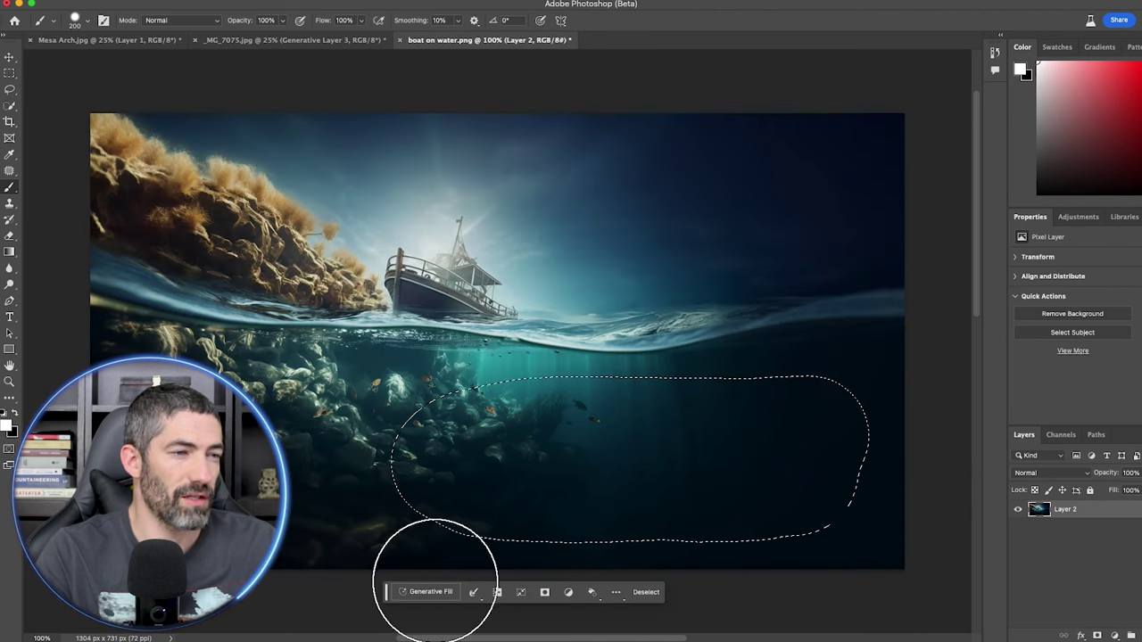
Run Generative Fill on the water band with the prompt 'shark'.
click(427, 591)
text(st)
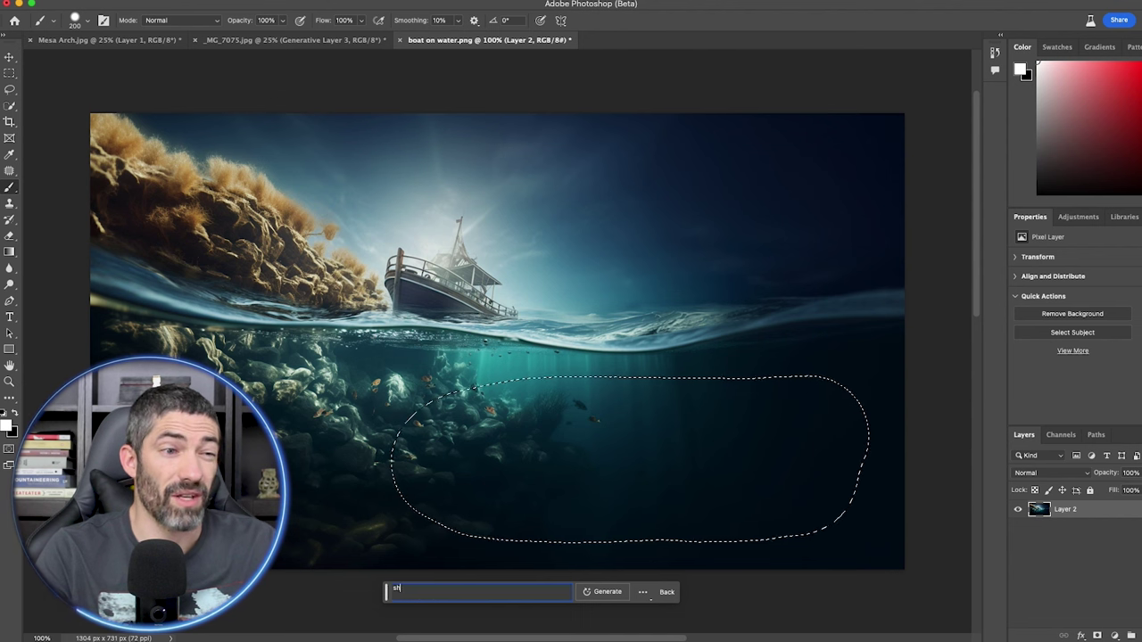
key(BackSpace)
key(BackSpace)
key(Return)
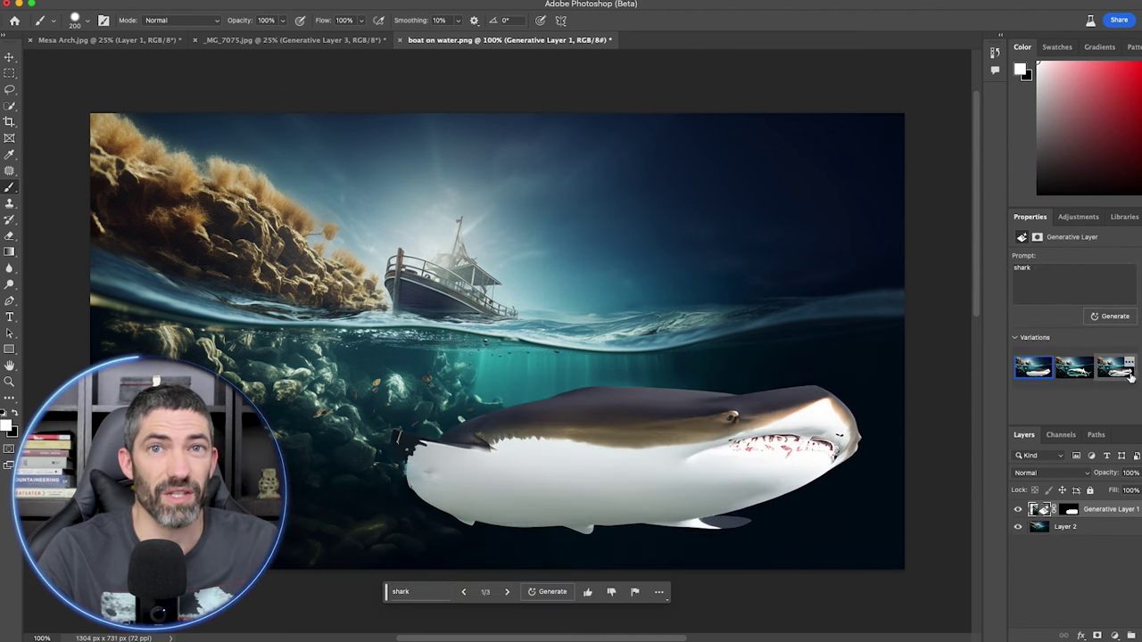
Pick the second shark variation, then hide the generated shark layer.
click(1077, 368)
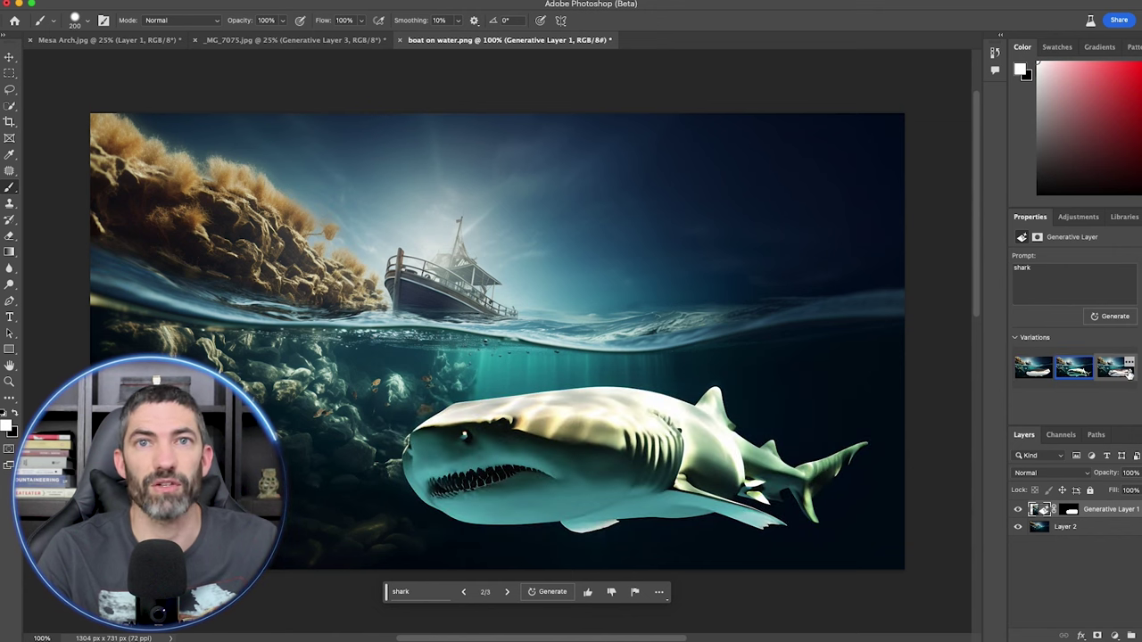
click(1126, 373)
click(1090, 370)
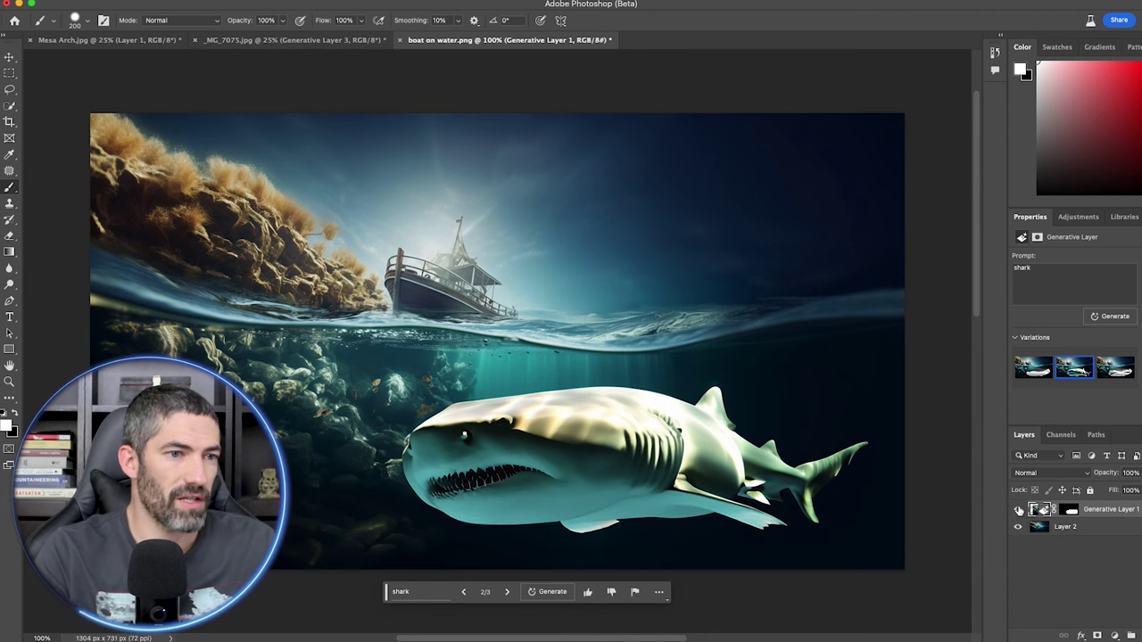
click(1018, 509)
click(1044, 526)
Brush a 40%-brightness gray quick-mask stroke over the water and convert it to a partial selection.
key(q)
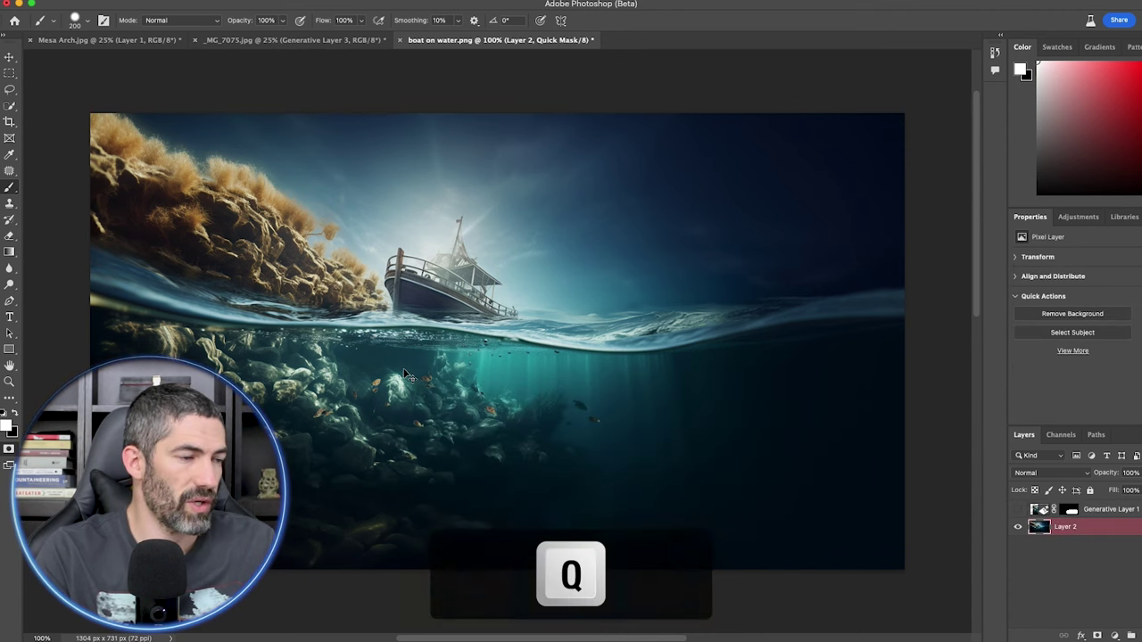
click(7, 424)
double_click(1024, 345)
text(40)
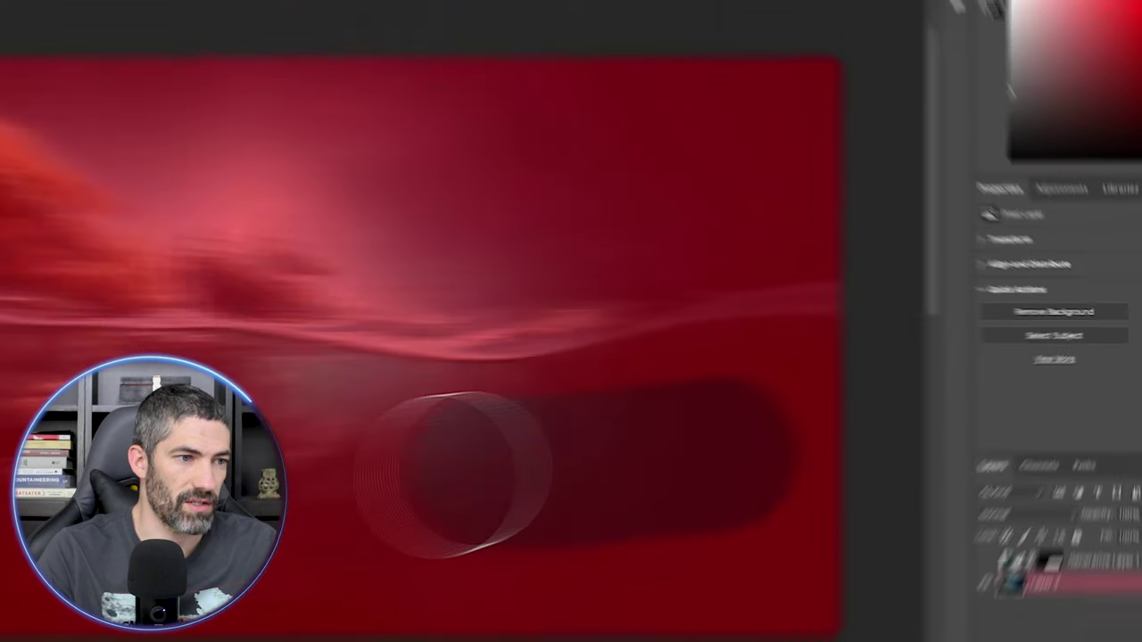
mouse_move(446, 472)
mouse_down()
mouse_move(413, 492)
mouse_move(821, 489)
mouse_move(513, 535)
mouse_up()
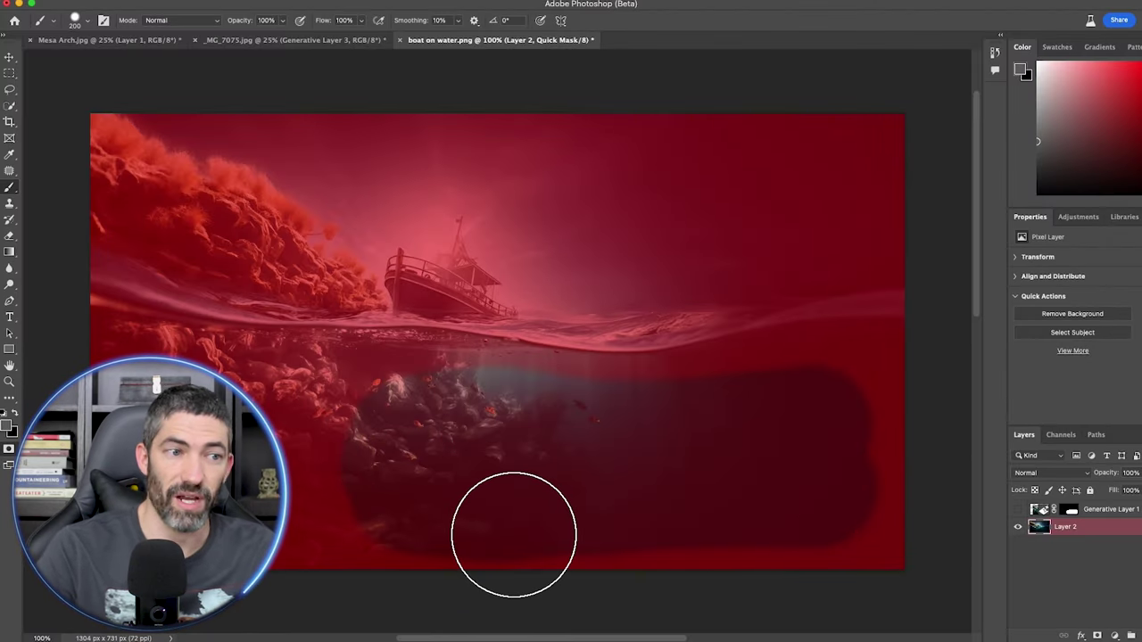
key(q)
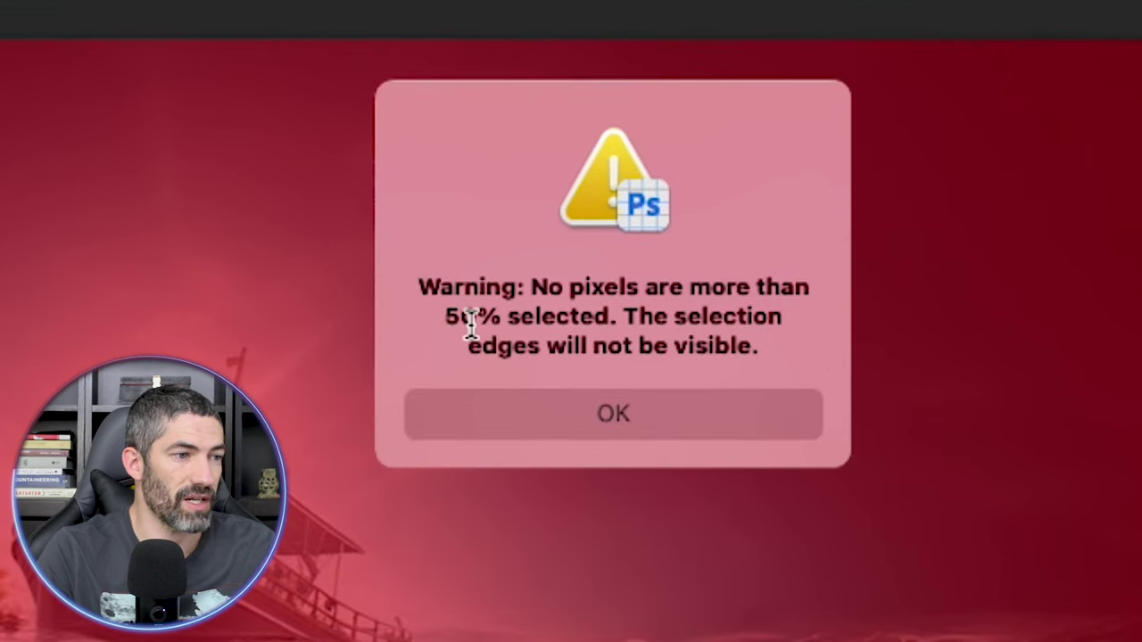
click(632, 412)
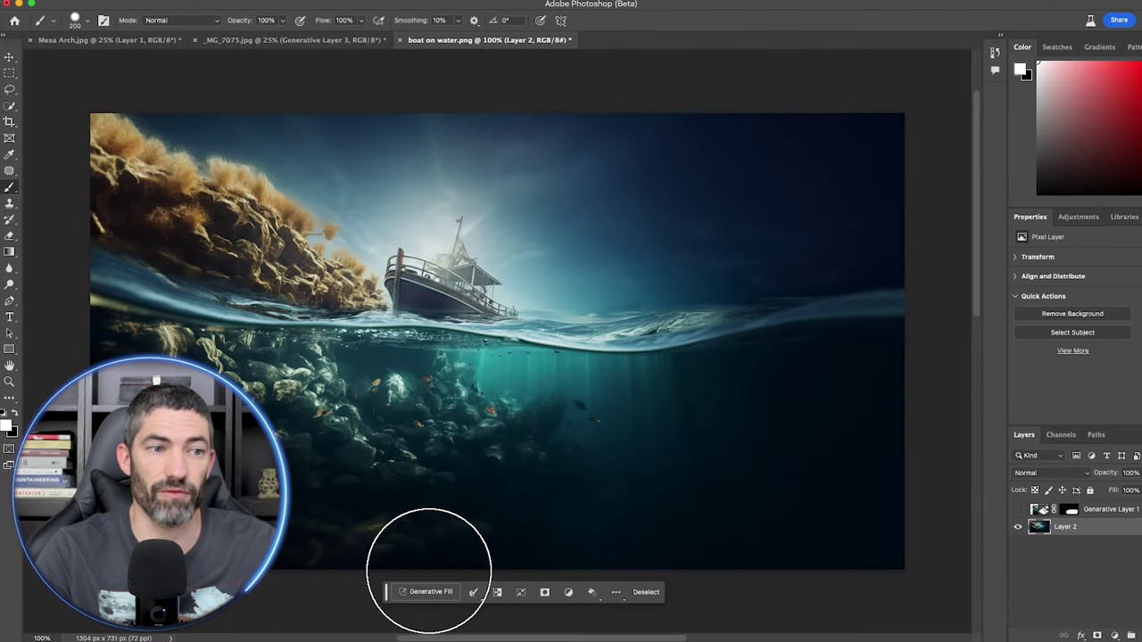
Generate the shark again, compare its second and third variations, and turn the painted mask into a selection.
click(422, 590)
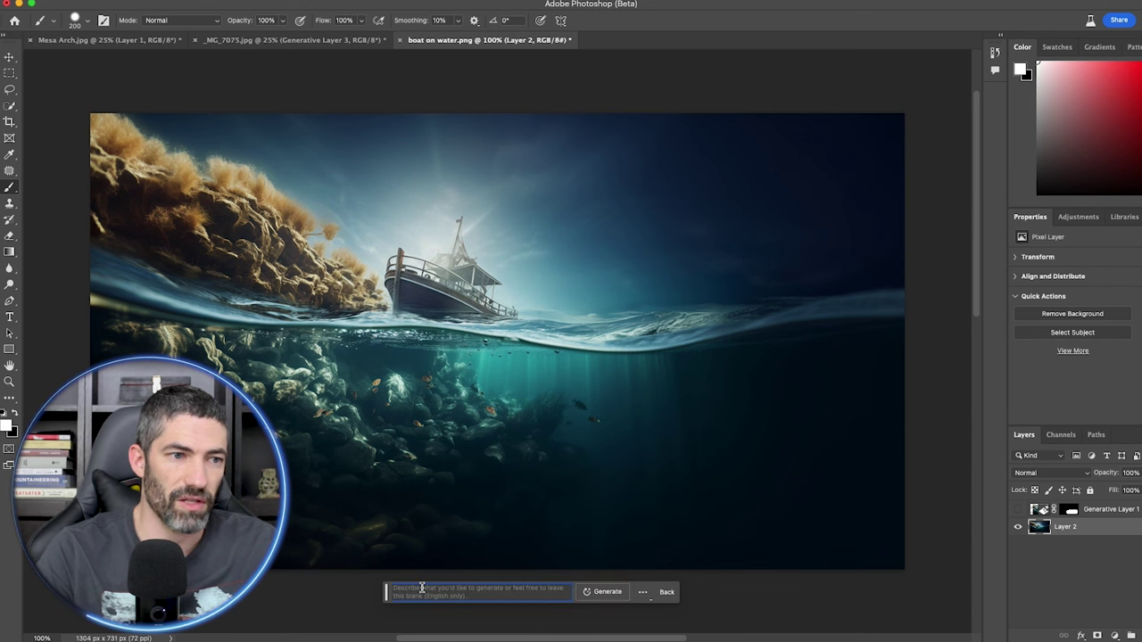
key(Return)
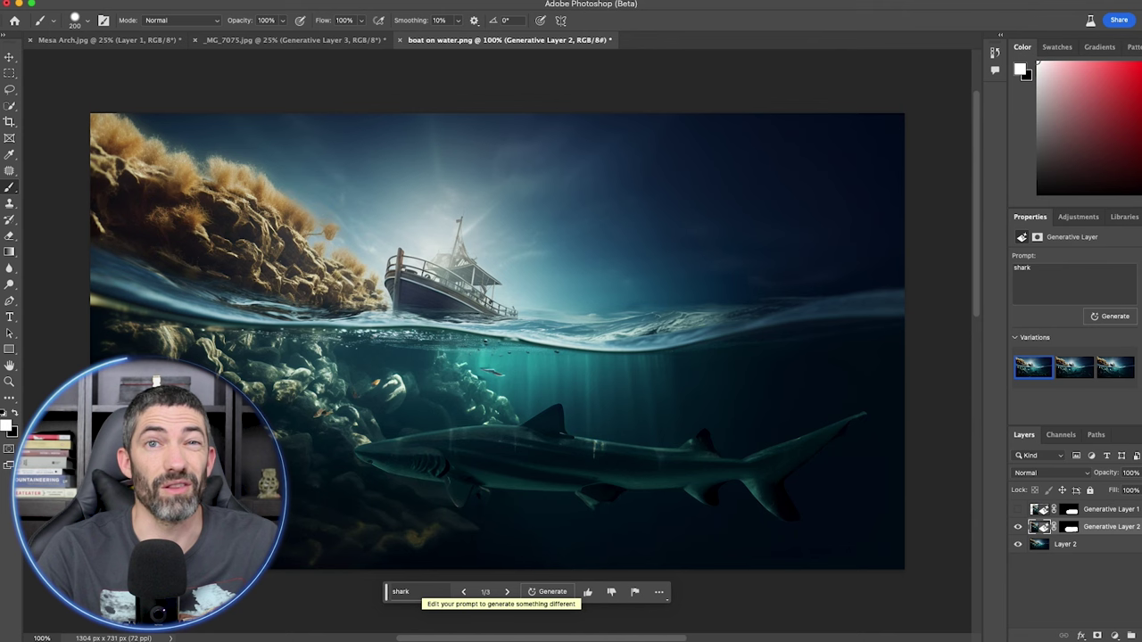
click(1077, 378)
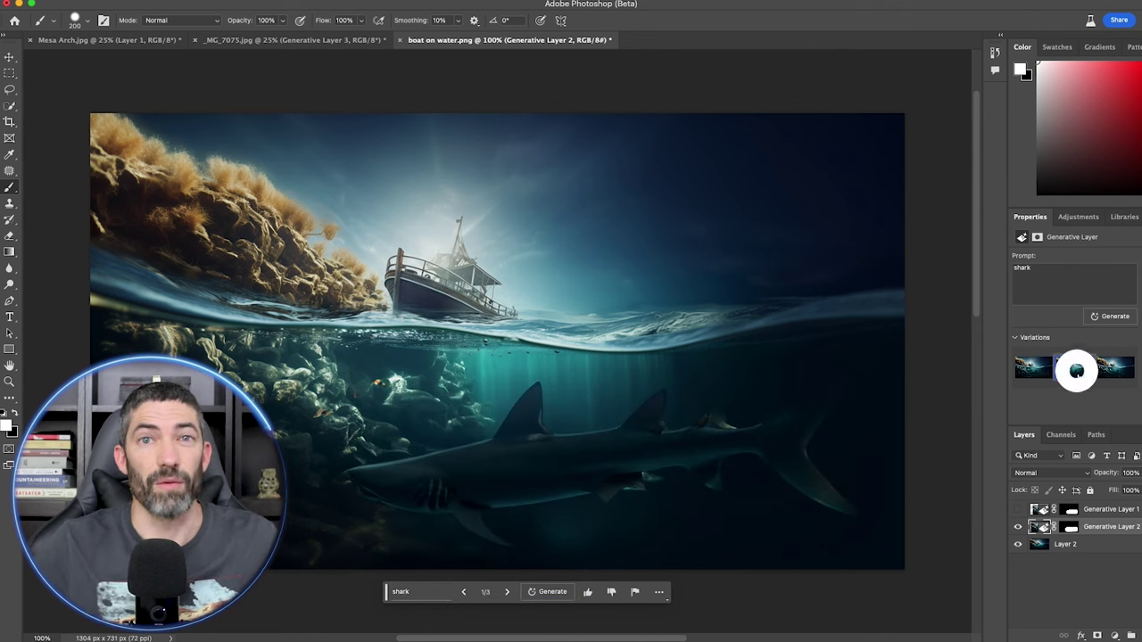
click(1109, 369)
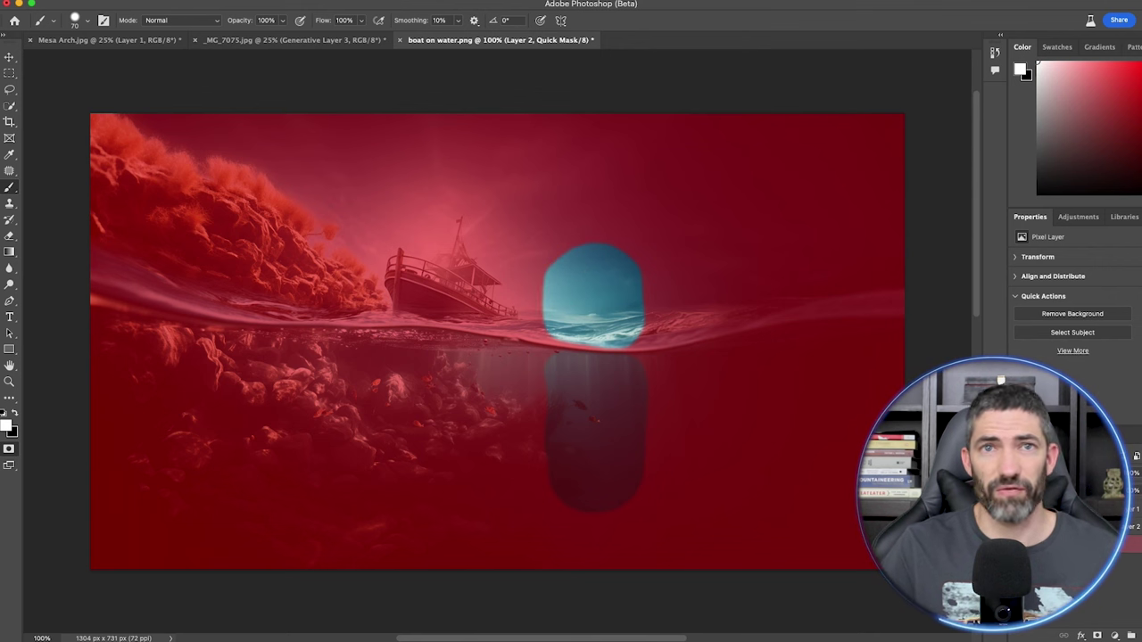
key(q)
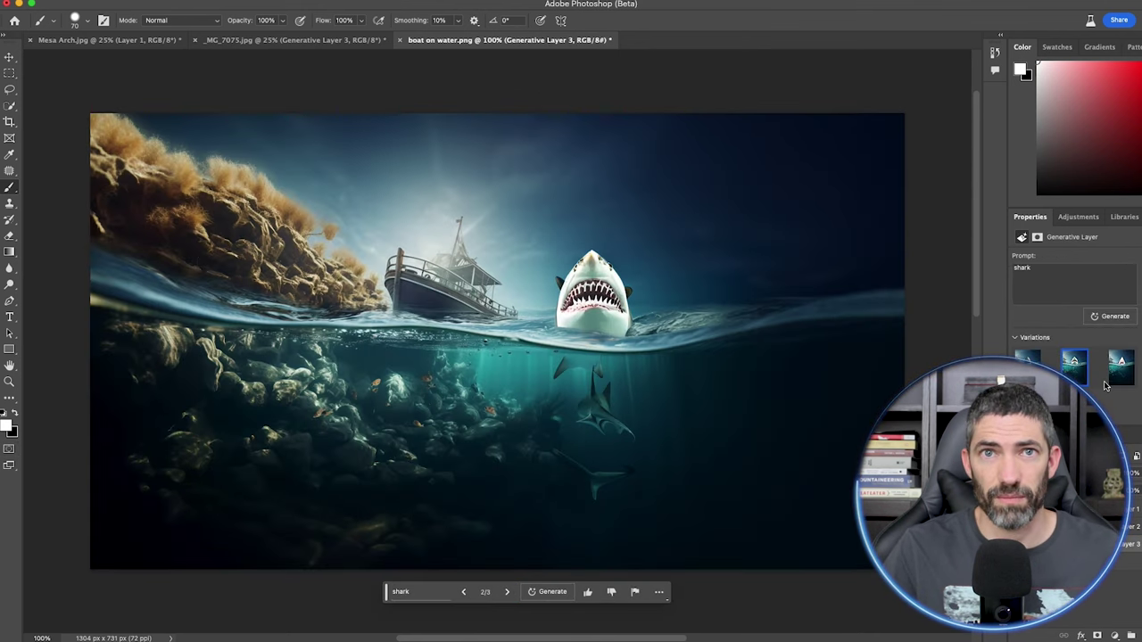
mouse_move(1115, 380)
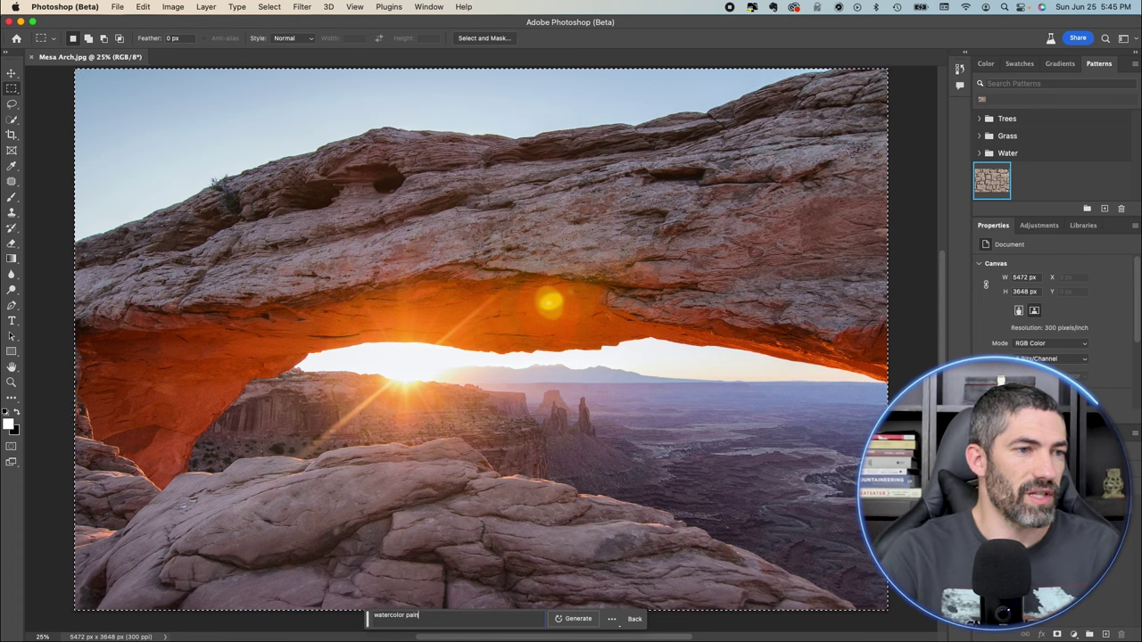
Generate a 'watercolor painting' fill over the arch and step through its variations.
click(615, 619)
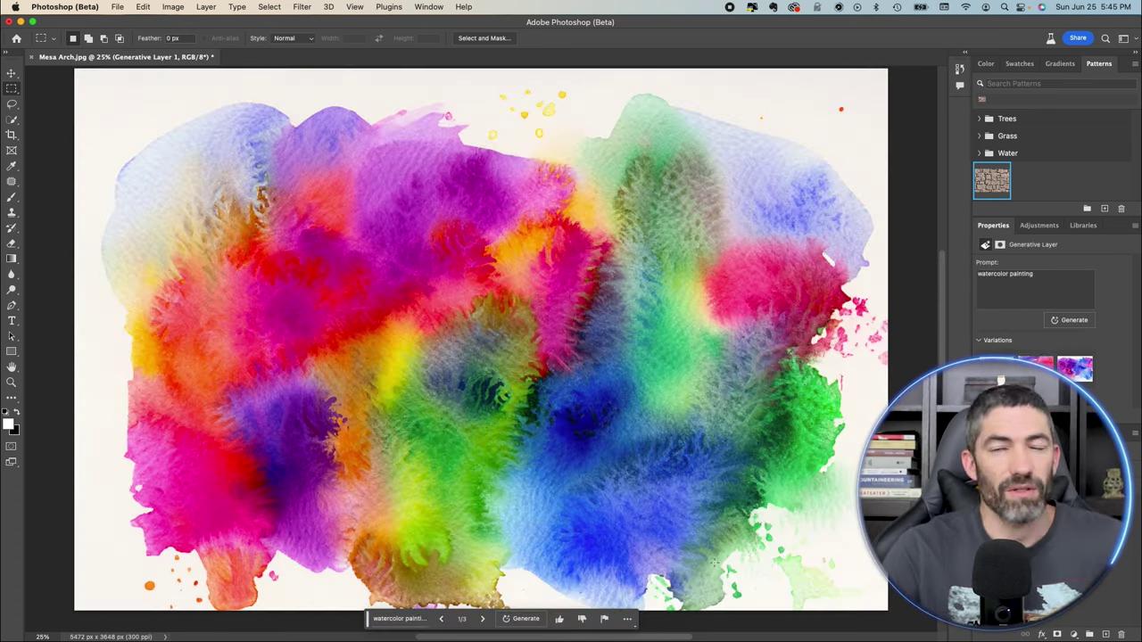
click(1034, 368)
click(1074, 367)
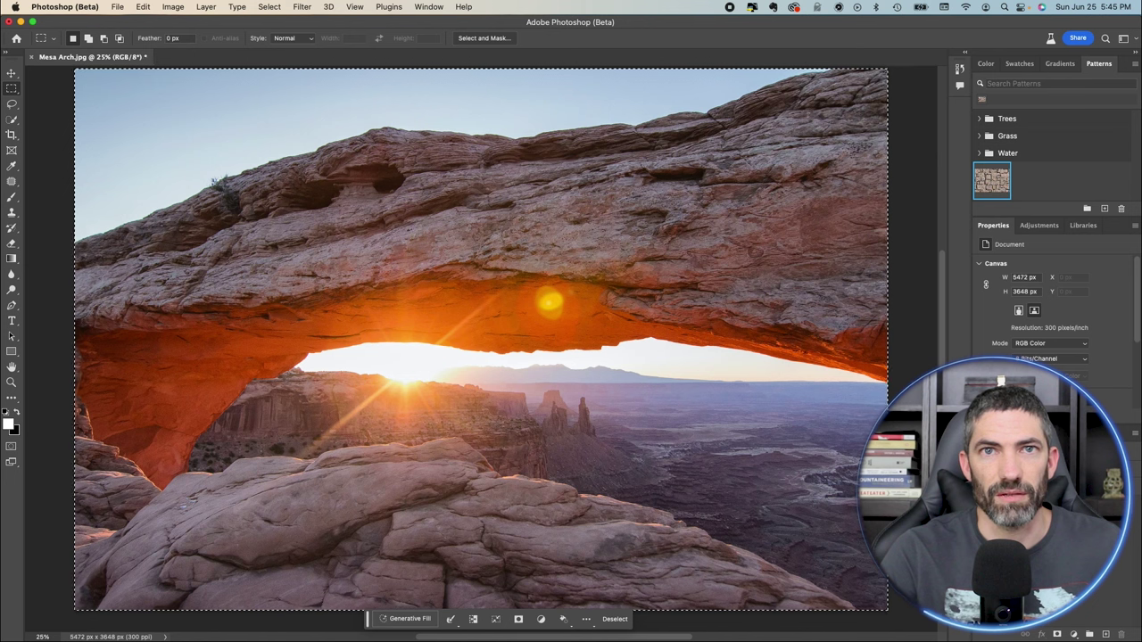
Fill the arch's quick mask with a custom gray at 15% brightness.
key(q)
click(143, 8)
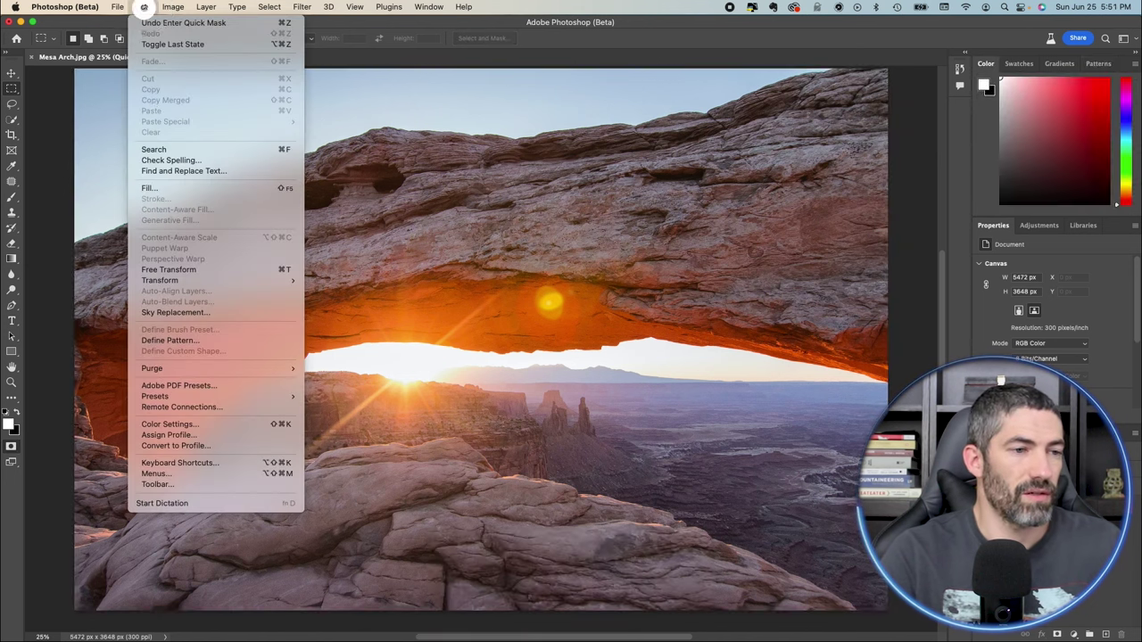
click(170, 187)
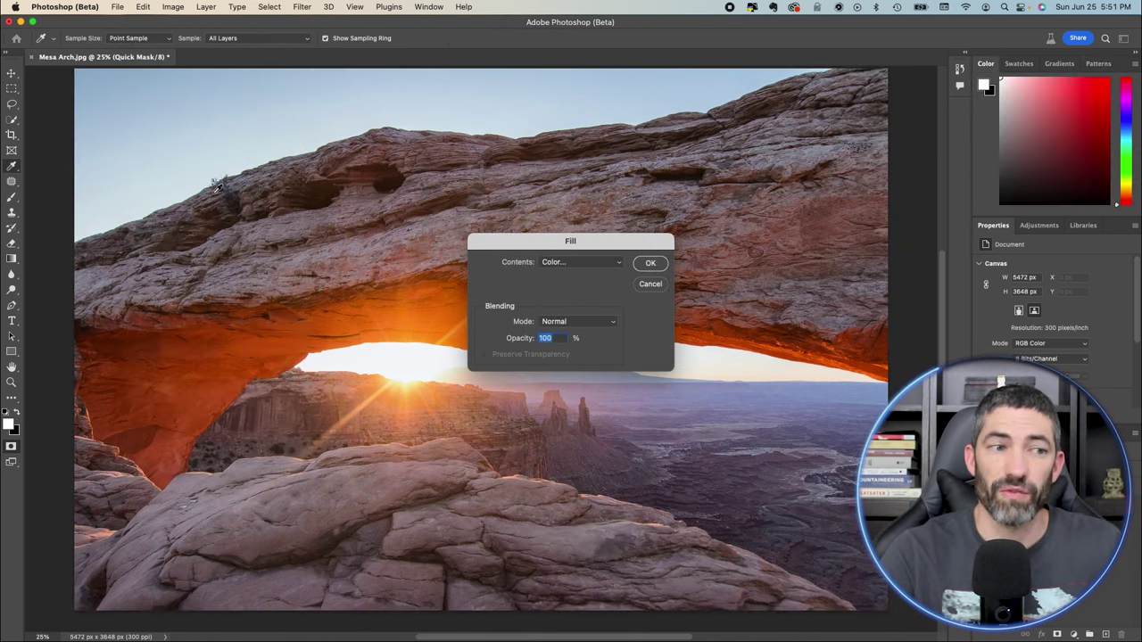
click(555, 262)
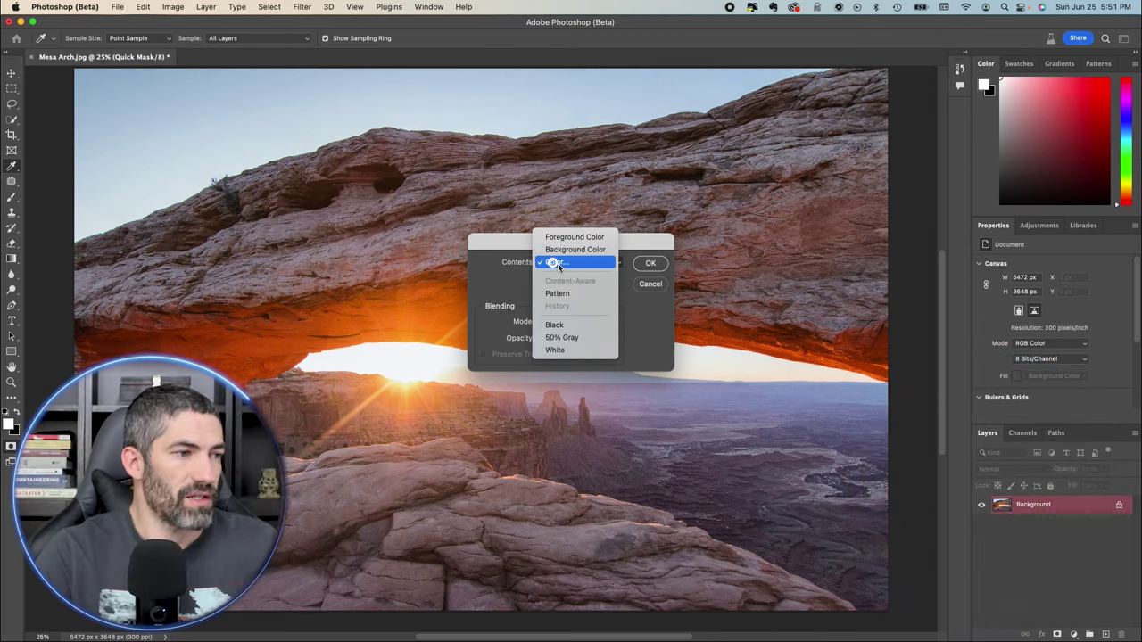
click(553, 262)
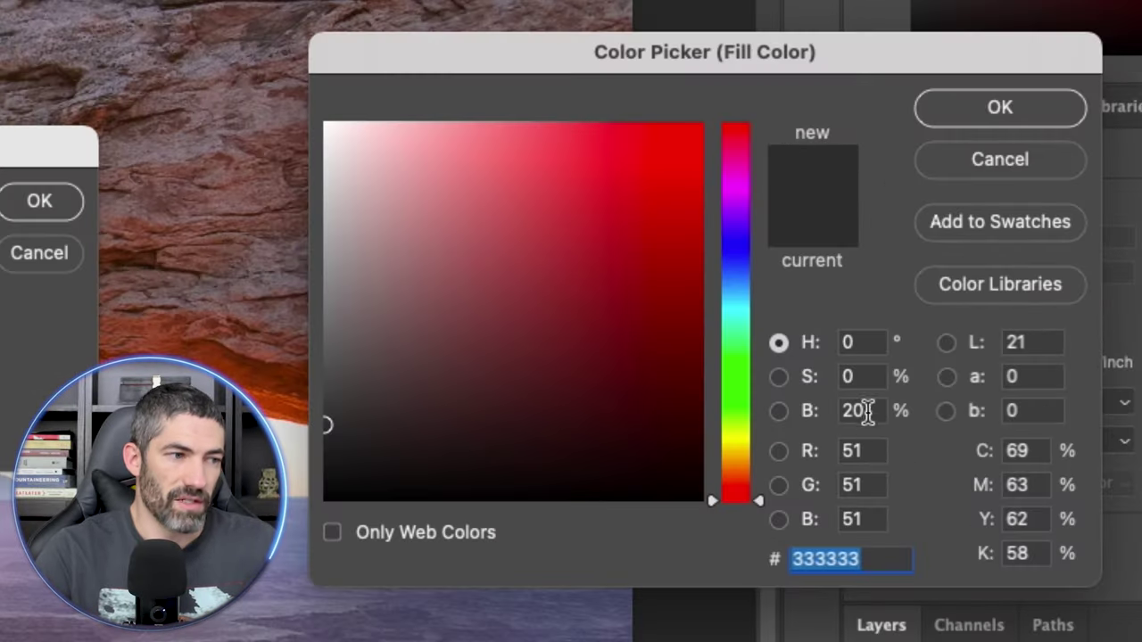
click(867, 410)
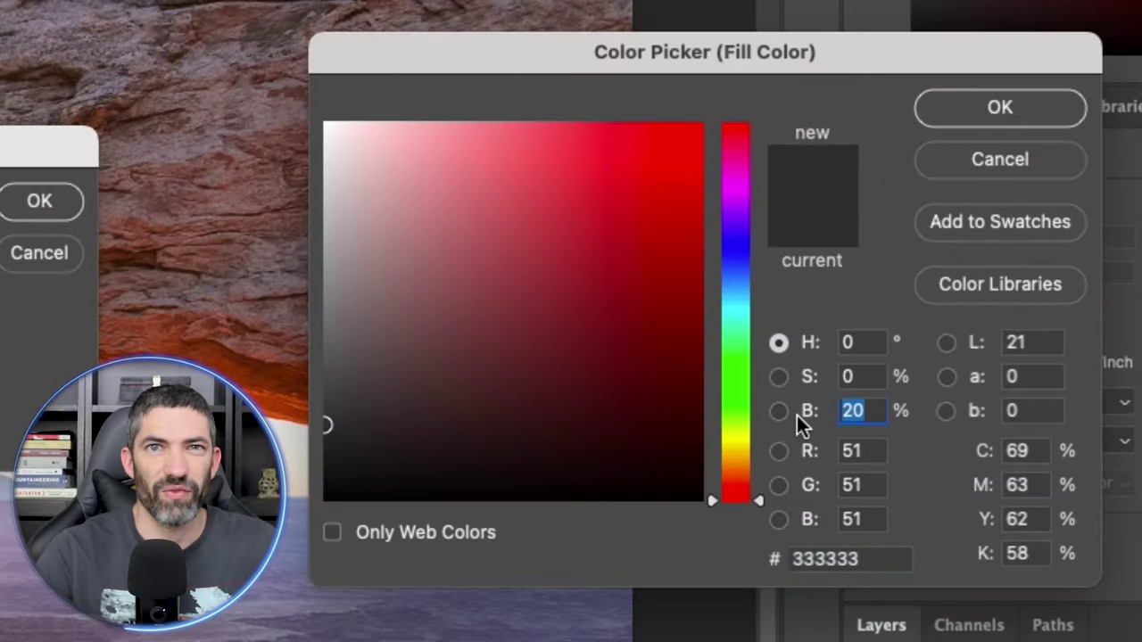
text(15)
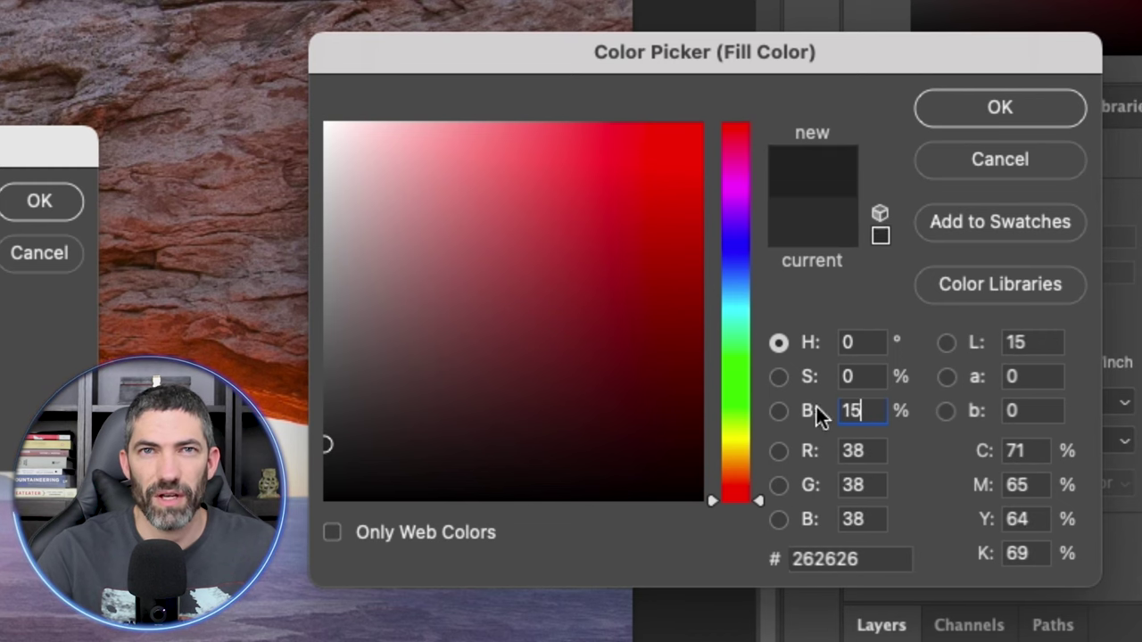
click(969, 112)
click(651, 264)
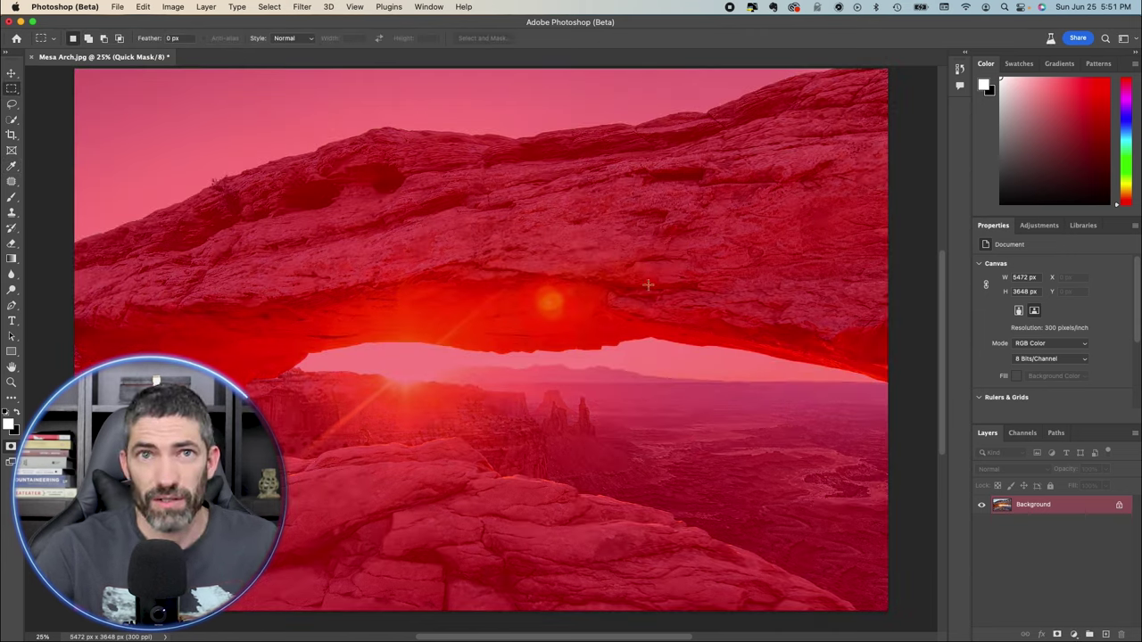
Generate a watercolor fill, keep its third variation, and stamp it with Background into Layer 1.
key(q)
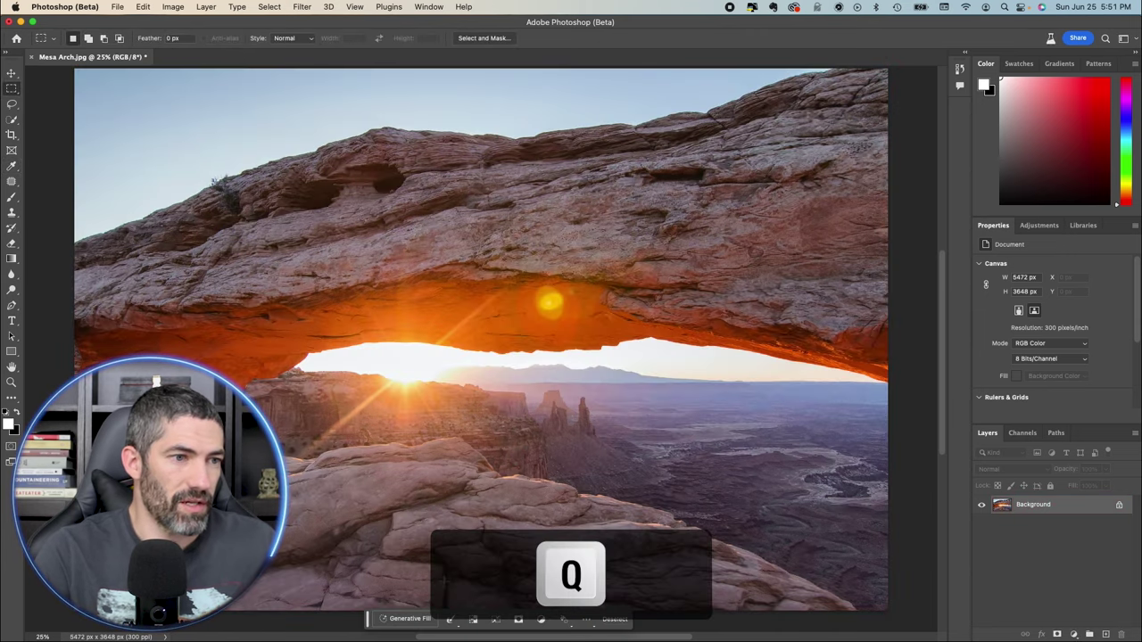
click(413, 618)
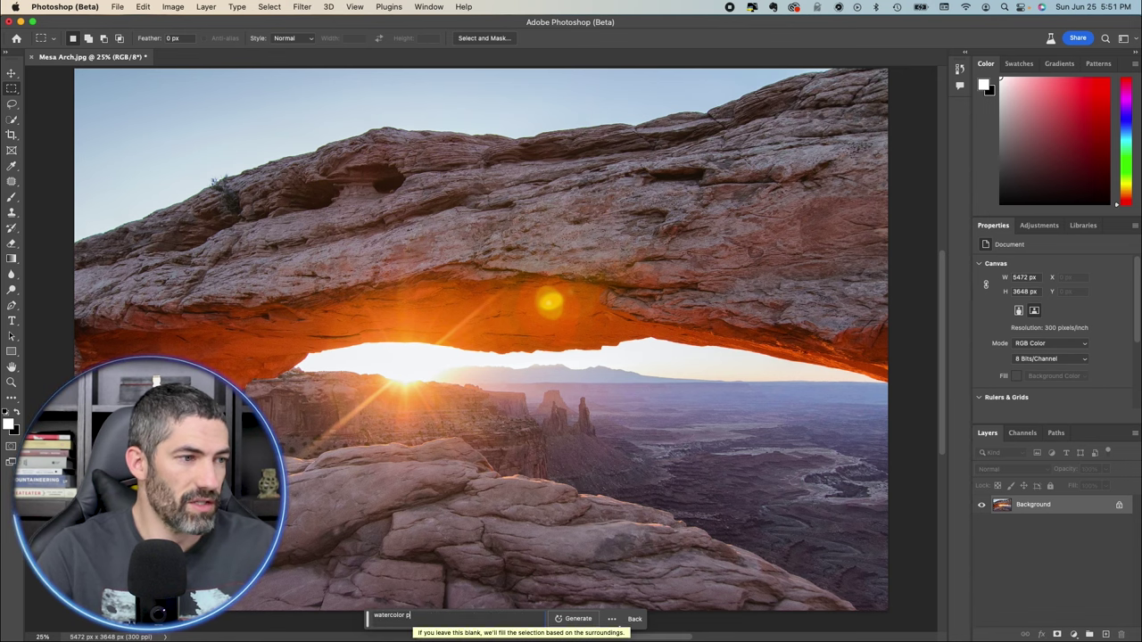
click(1074, 372)
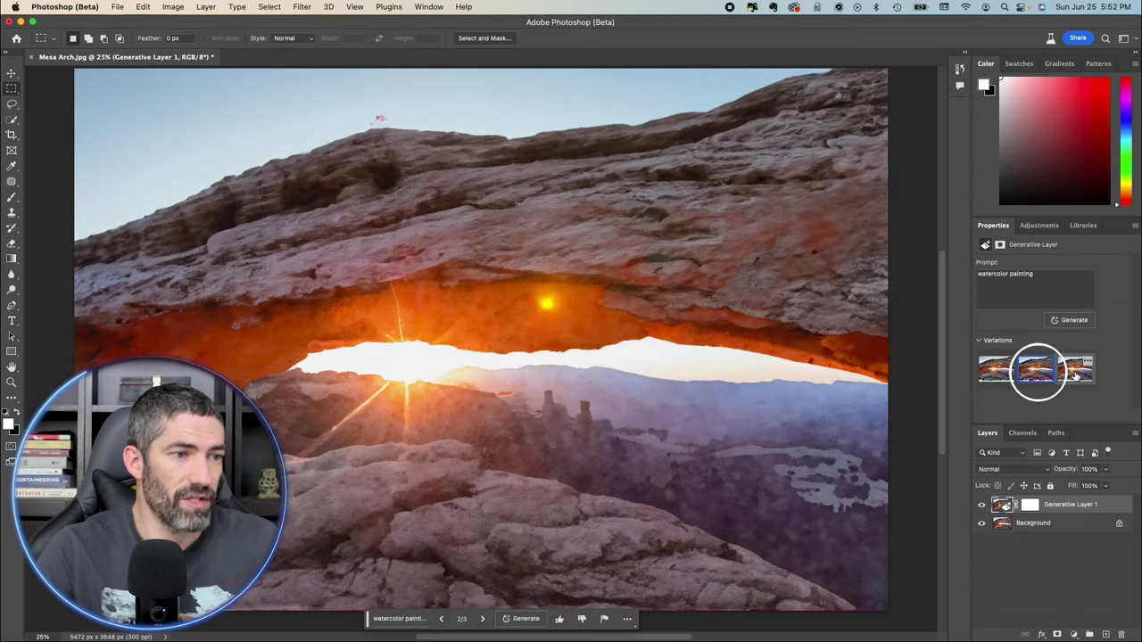
click(1045, 375)
click(1073, 372)
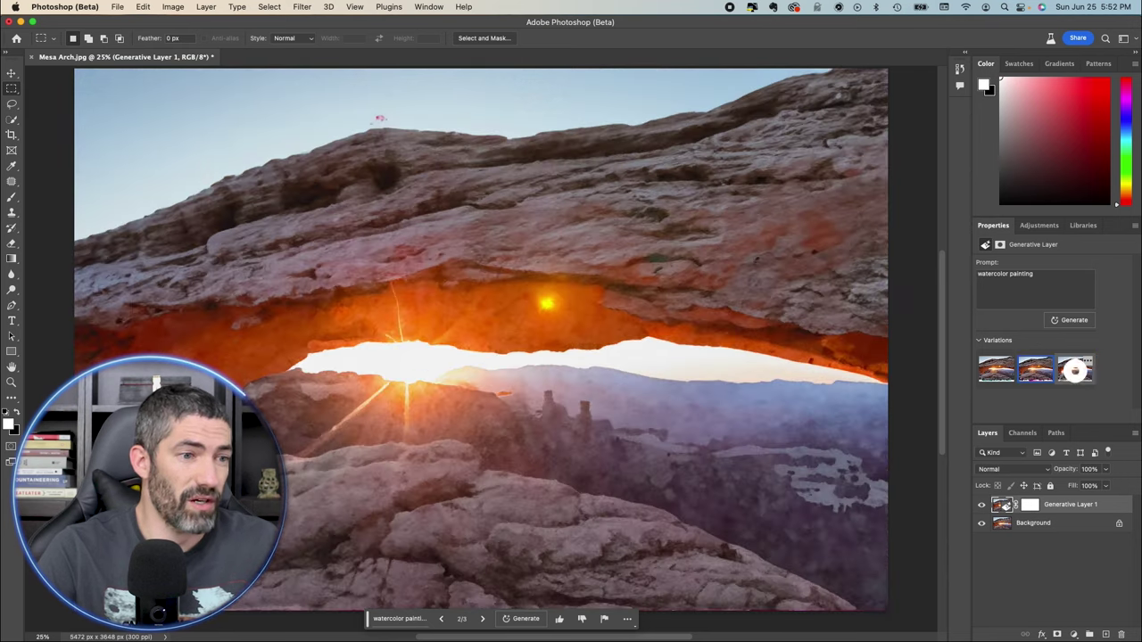
shift+click(1003, 523)
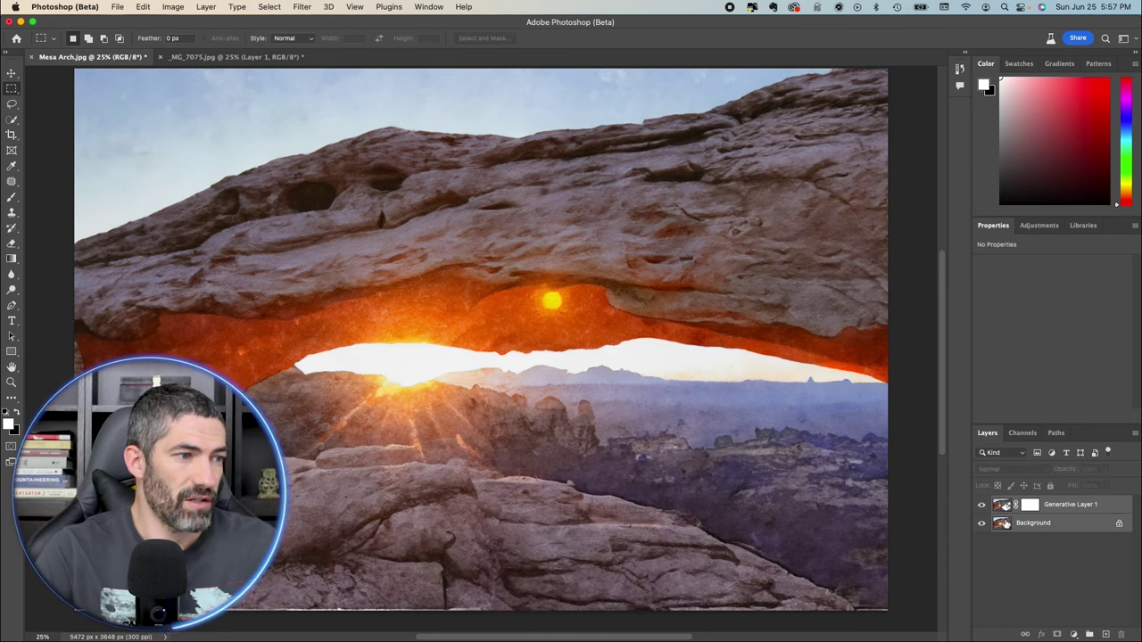
key(super+alt+shift+e)
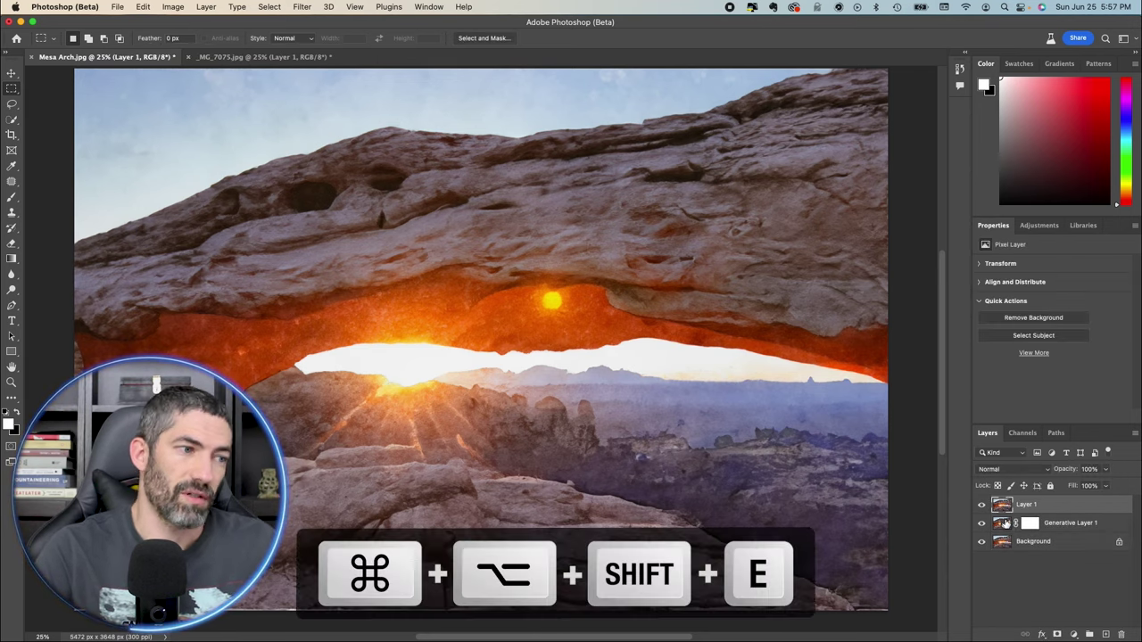
Apply the Sketch > Water Paper filter with fiber length 5, brightness 60 and contrast 71.
click(301, 6)
click(316, 77)
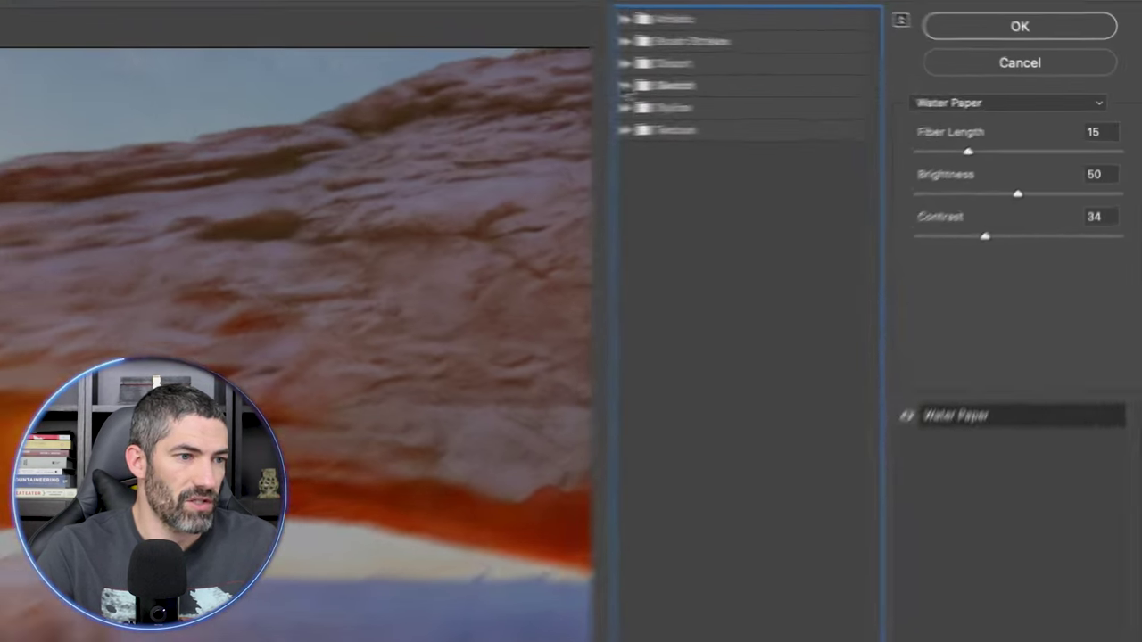
click(826, 83)
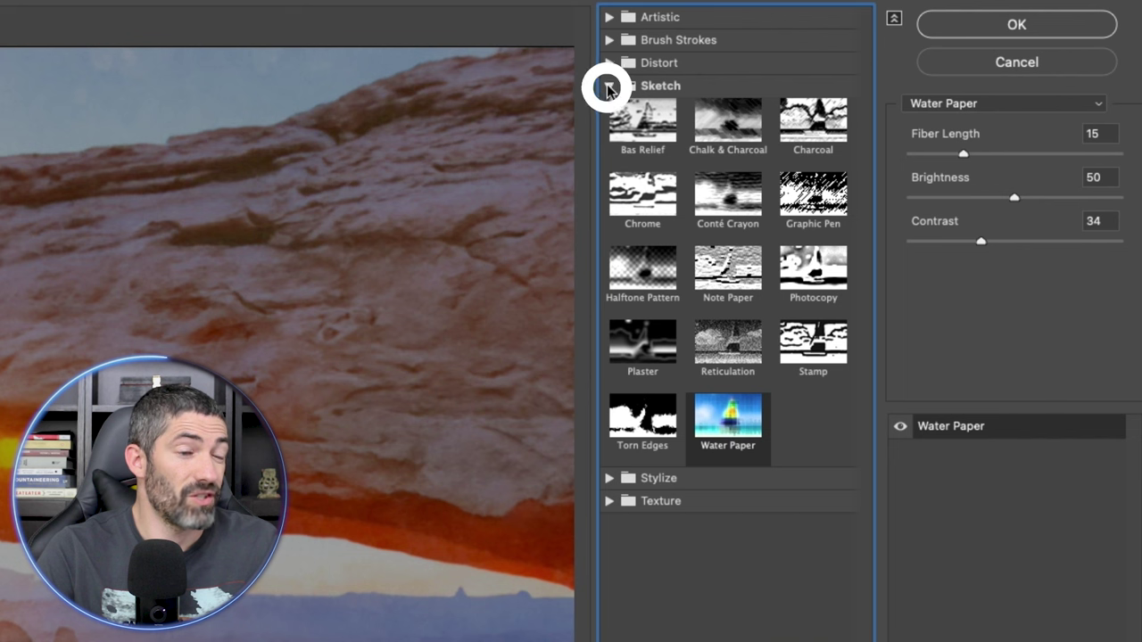
click(718, 423)
drag(924, 154, 921, 153)
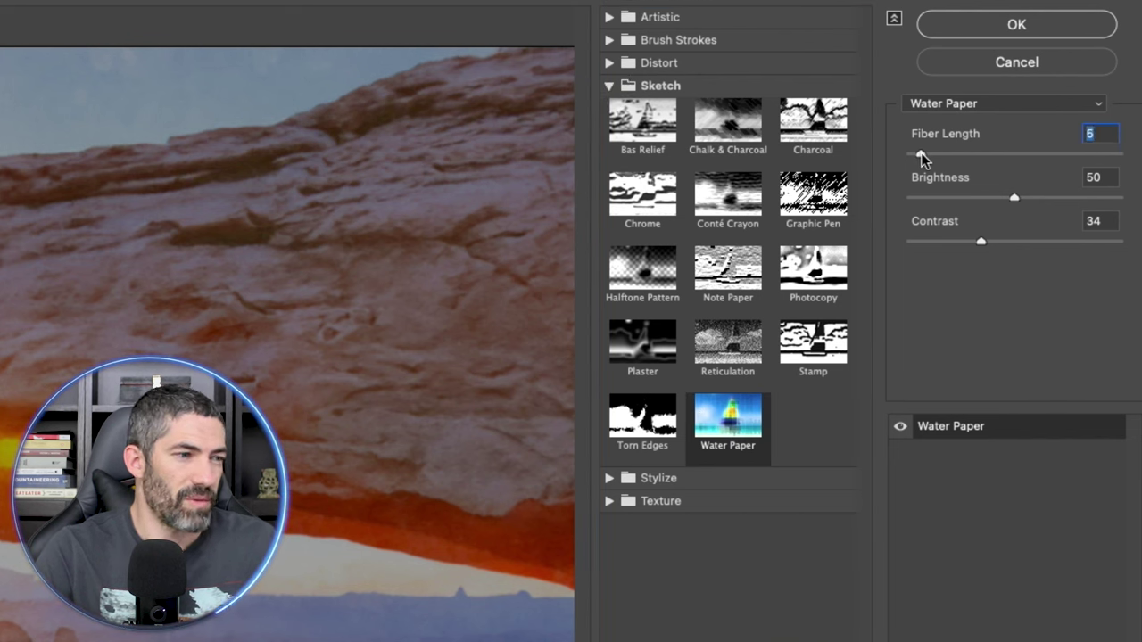
click(1033, 197)
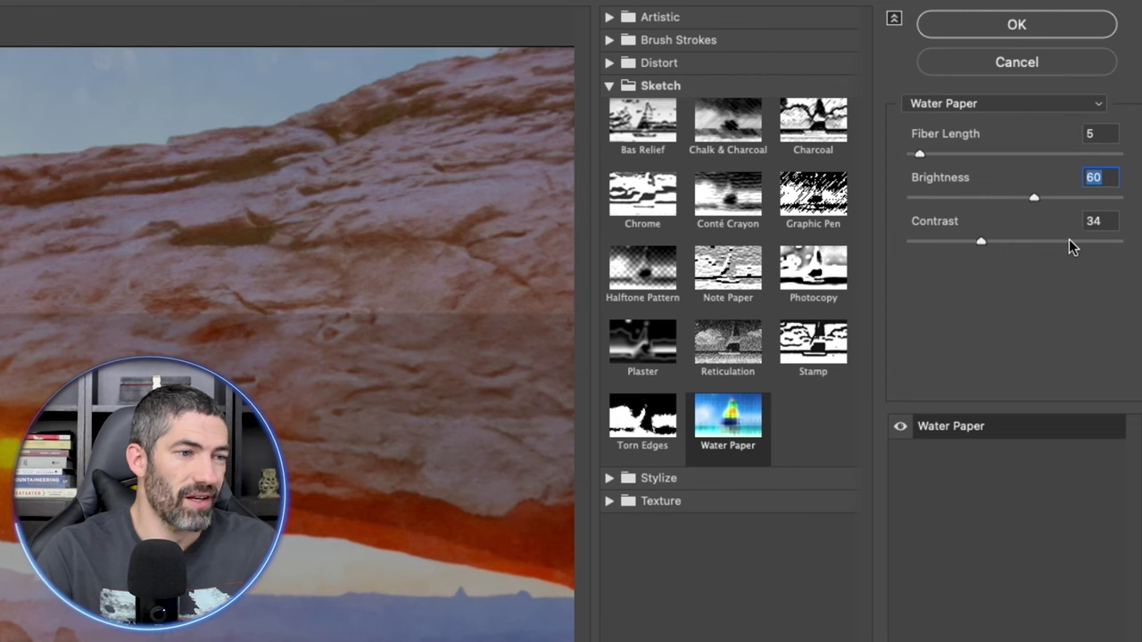
click(1057, 241)
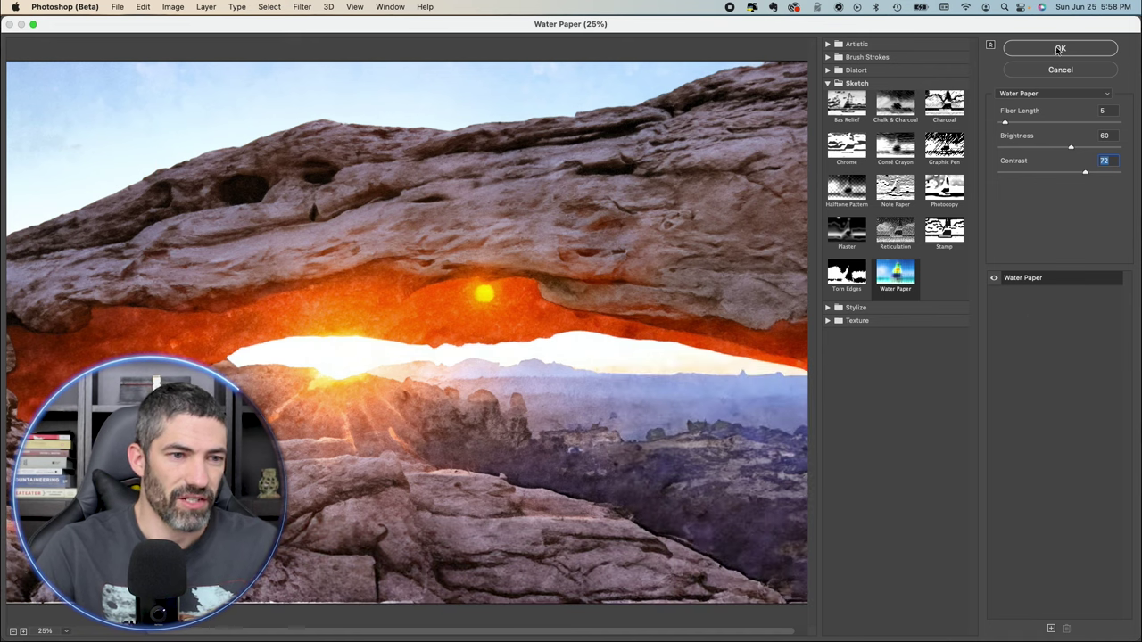
click(1059, 48)
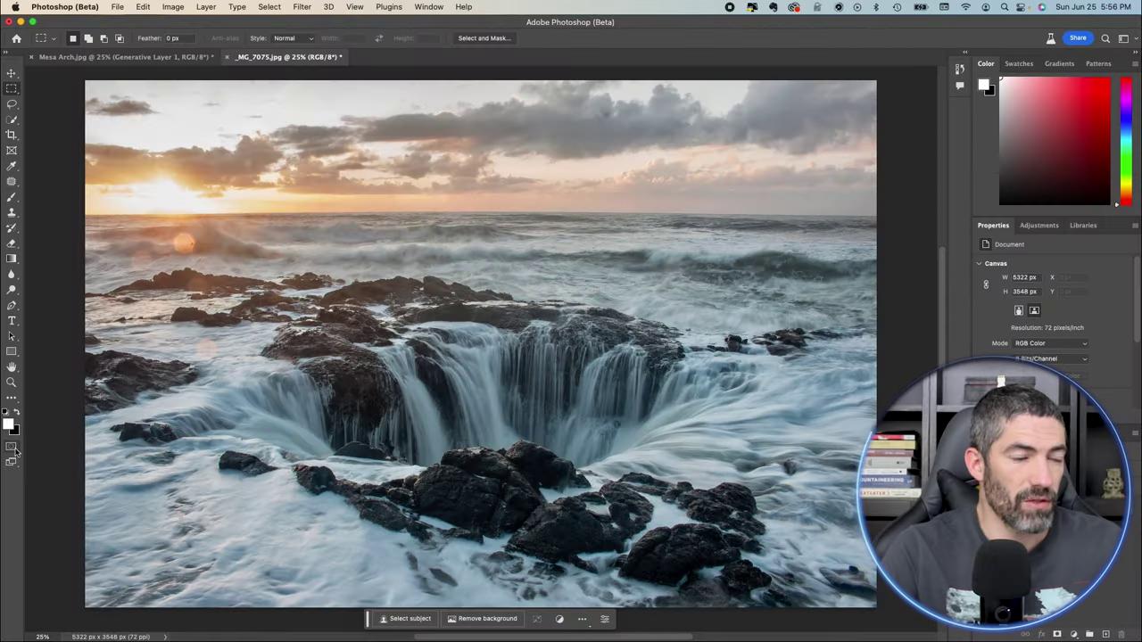
Fill a Quick Mask over the seascape with 15% dark gray.
key(q)
key(shift+BackSpace)
click(580, 261)
click(571, 259)
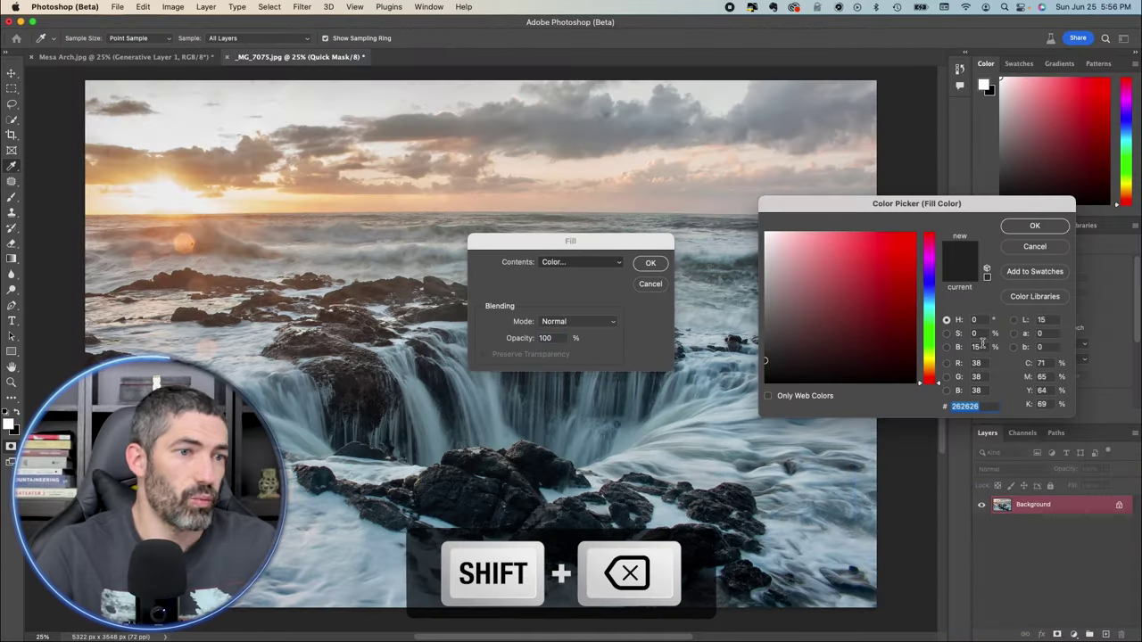
click(1030, 226)
key(Return)
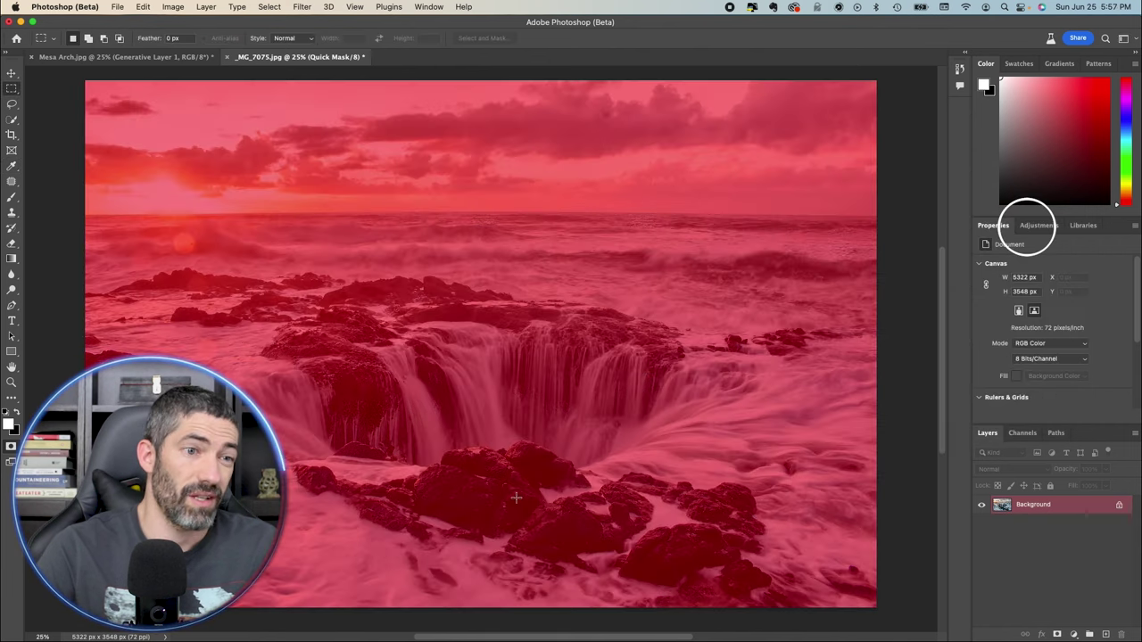
Exit Quick Mask for a partial selection, then stamp Background and Generative Layer 1 into merged Layer 1.
key(q)
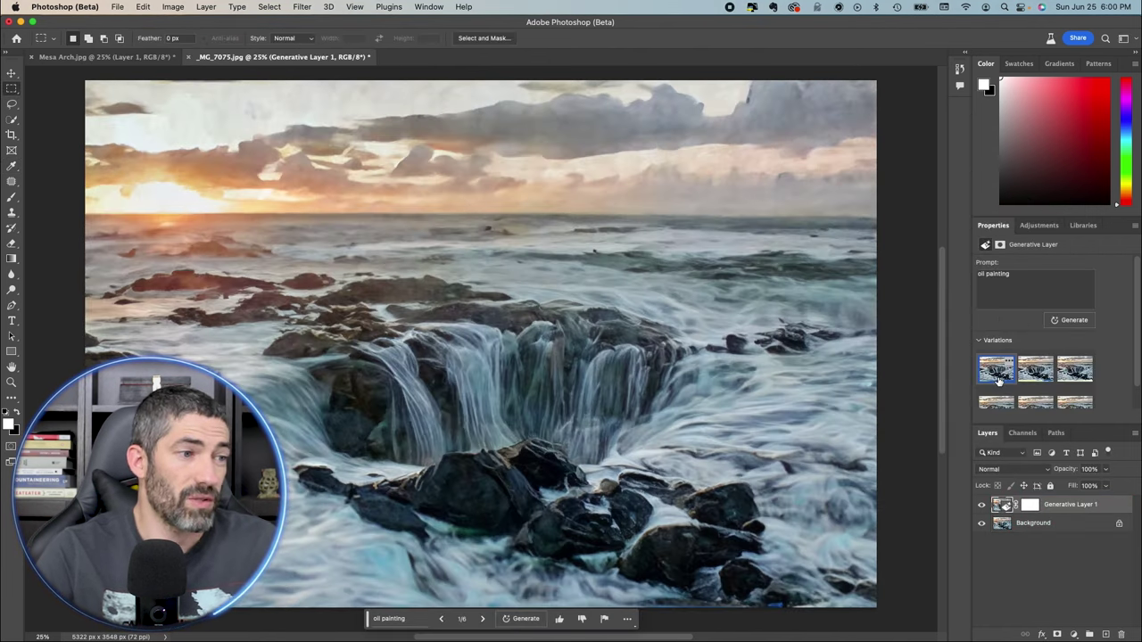
shift+click(1006, 525)
key(super+alt+shift+e)
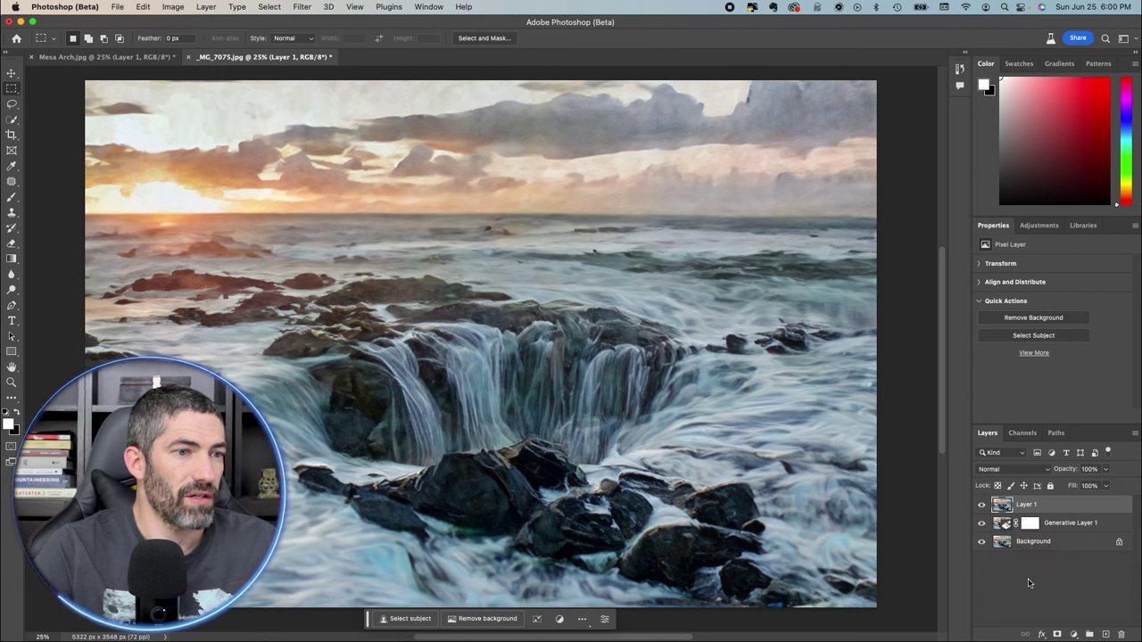
Desaturate Layer 1 and apply Shadows/Highlights with shadows at about 17%.
key(super+shift+u)
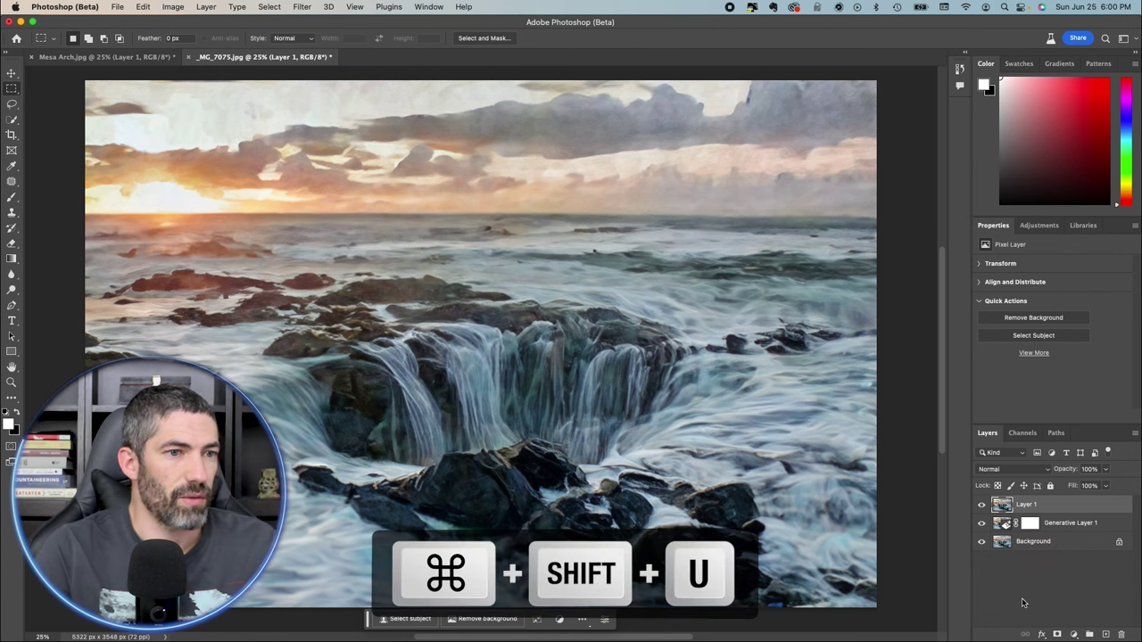
click(177, 6)
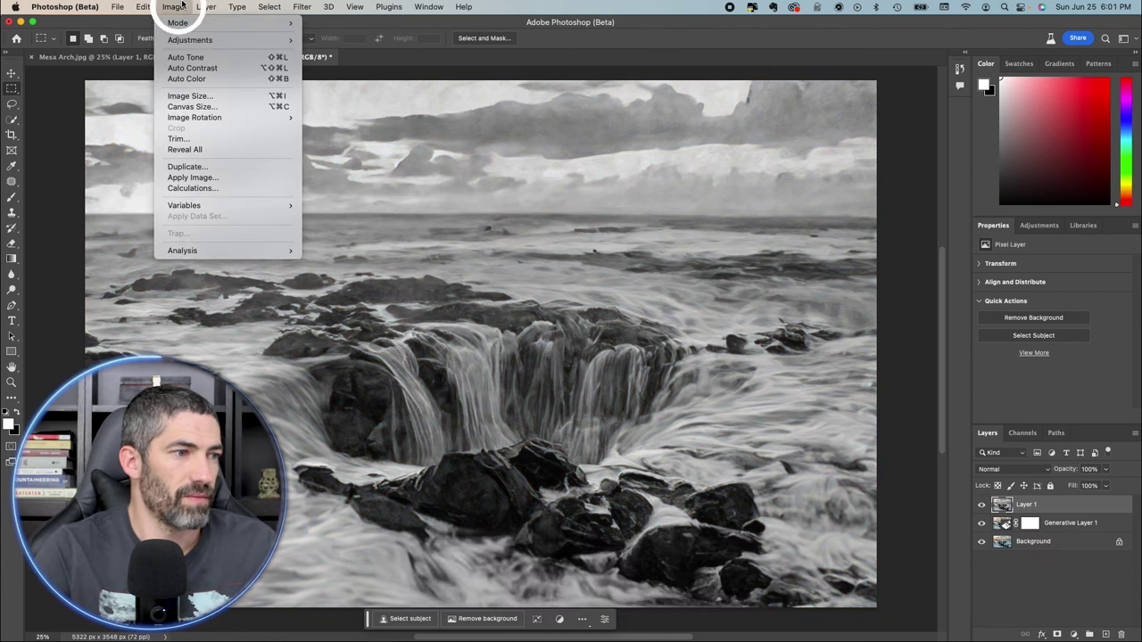
mouse_move(195, 41)
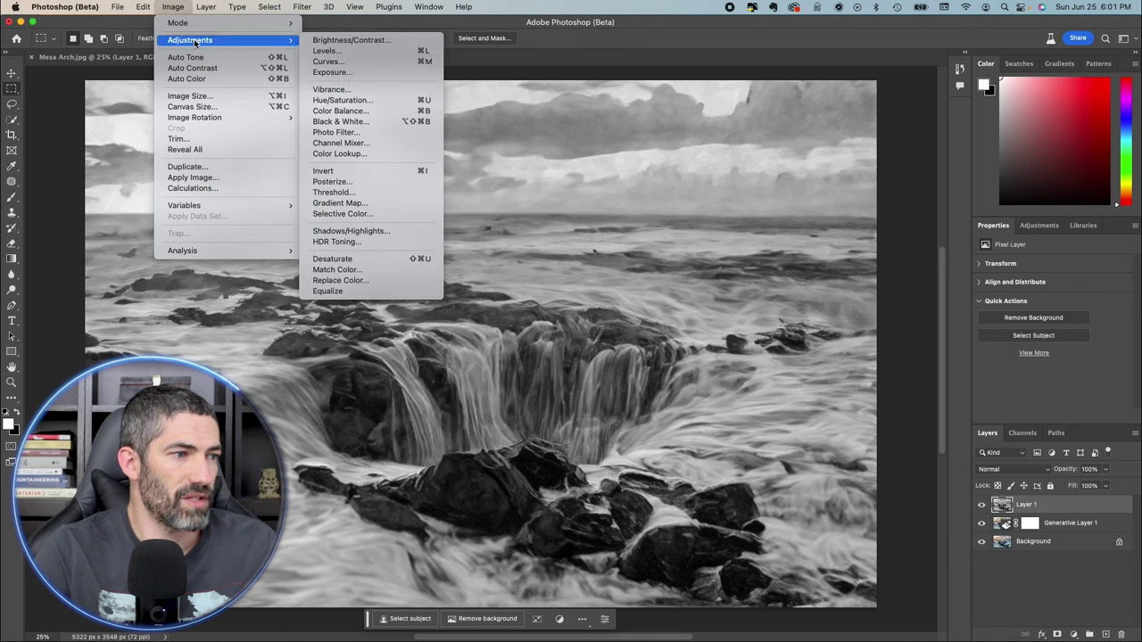
click(376, 232)
drag(524, 215, 520, 251)
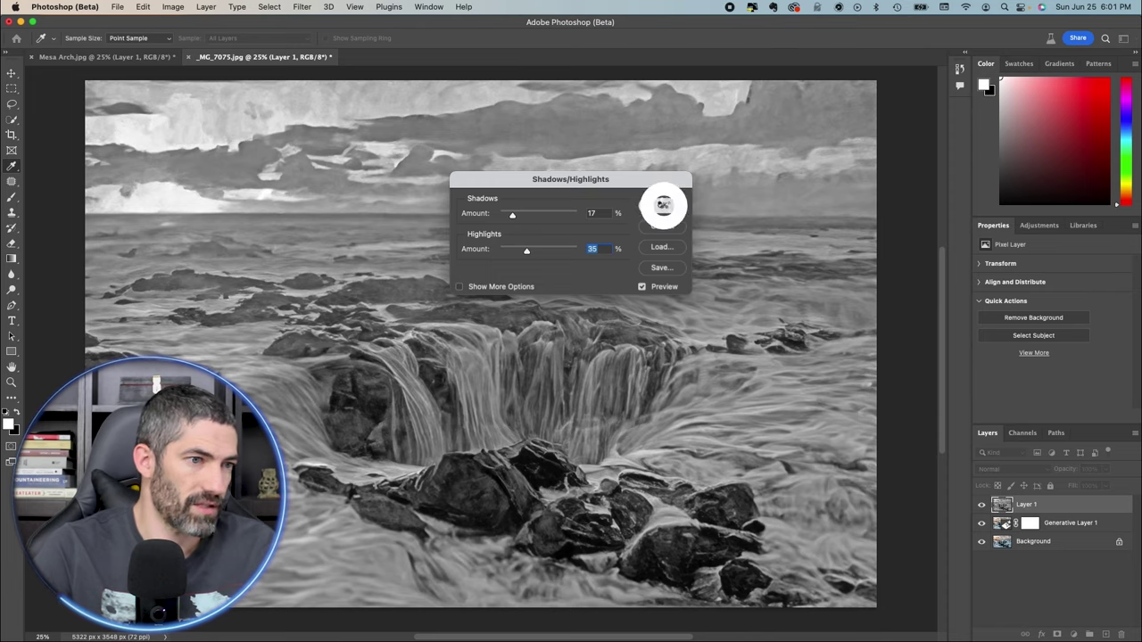
click(663, 205)
Load the RGB luminosity, invert it, delete the dark tones, deselect, and set Layer 1 fill to 0%.
click(1021, 434)
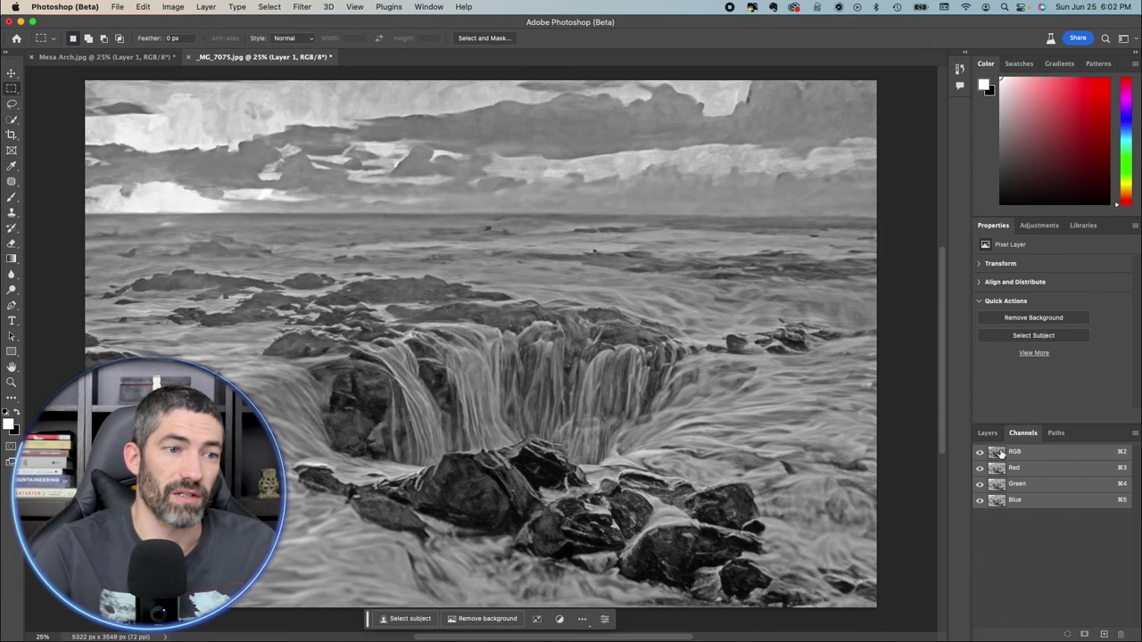
super+click(996, 452)
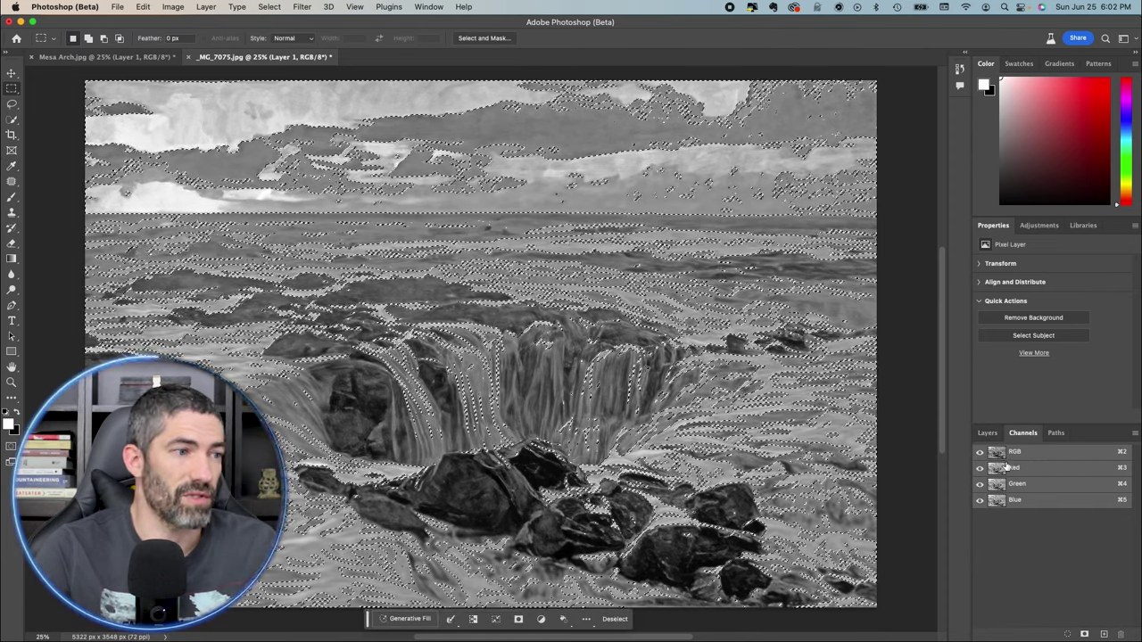
click(987, 433)
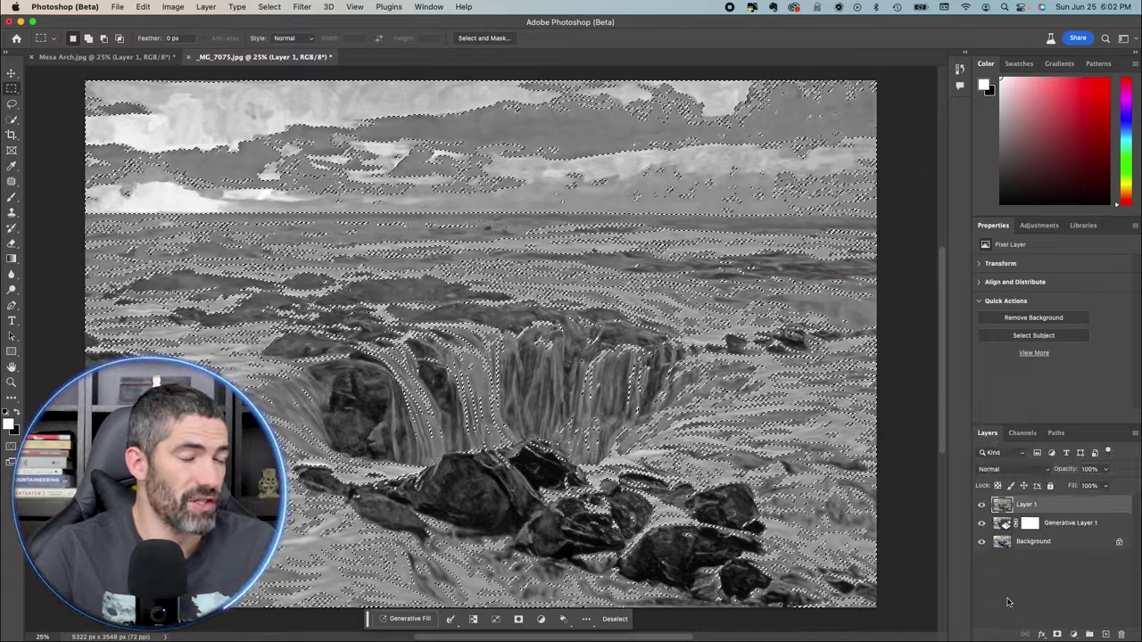
key(super+shift+i)
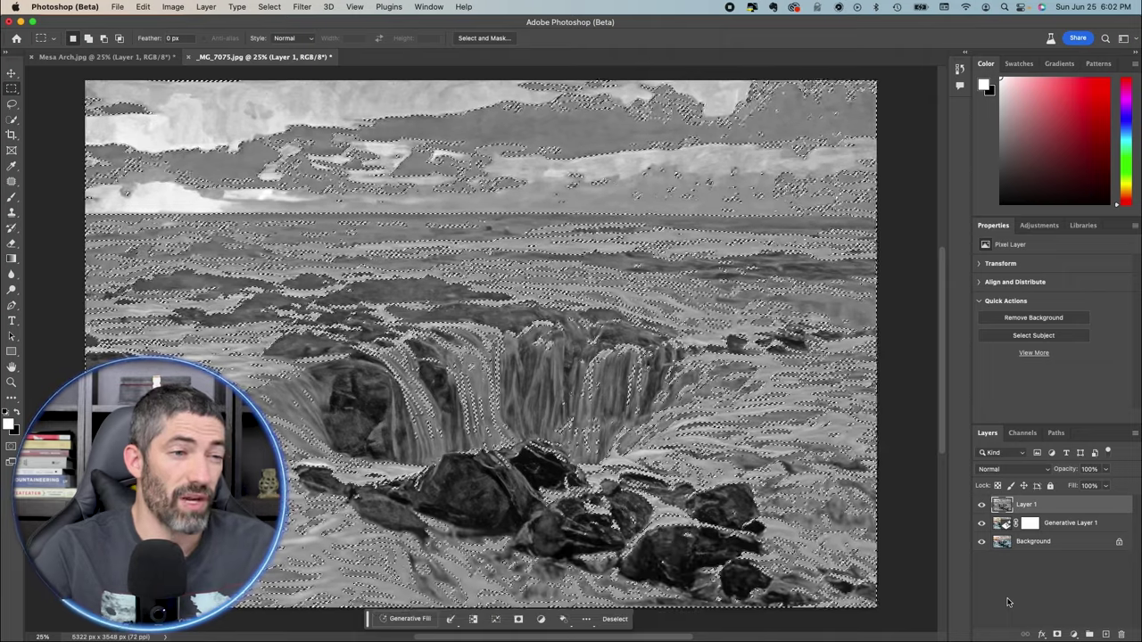
key(BackSpace)
key(super+d)
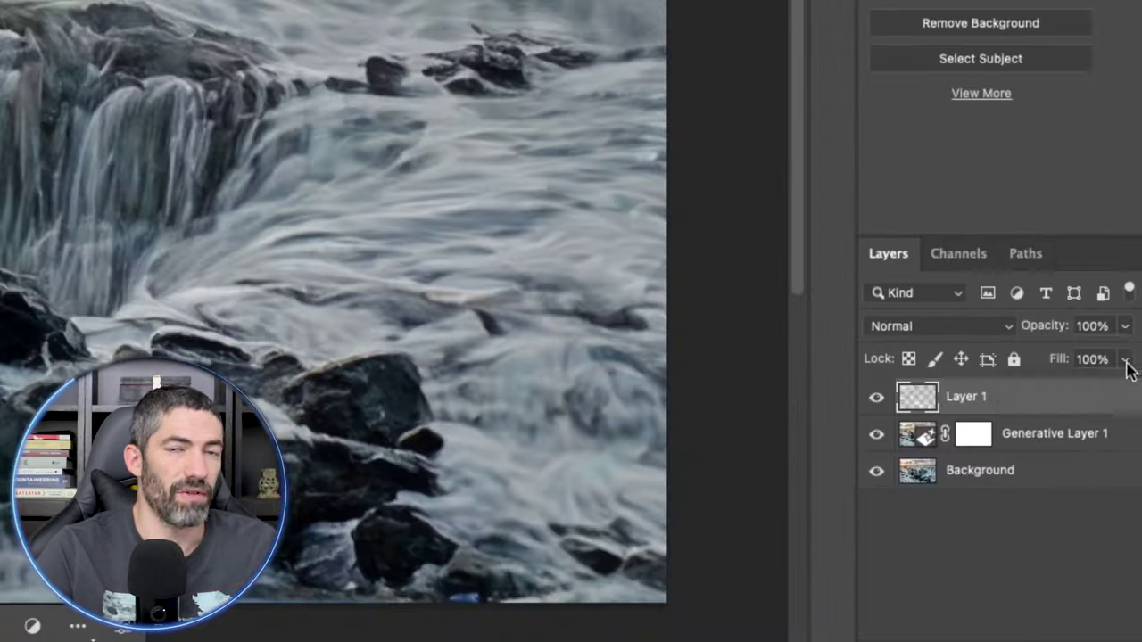
click(1105, 485)
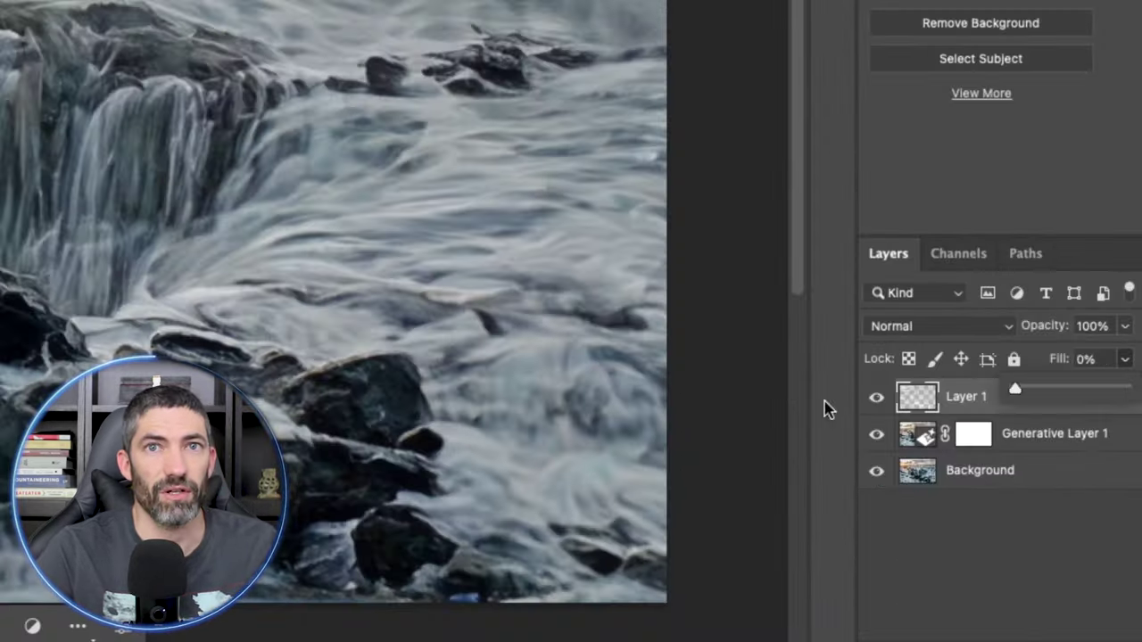
Give Layer 1 a Chisel Hard Bevel & Emboss with Depth 750% and Size 103 px.
click(977, 571)
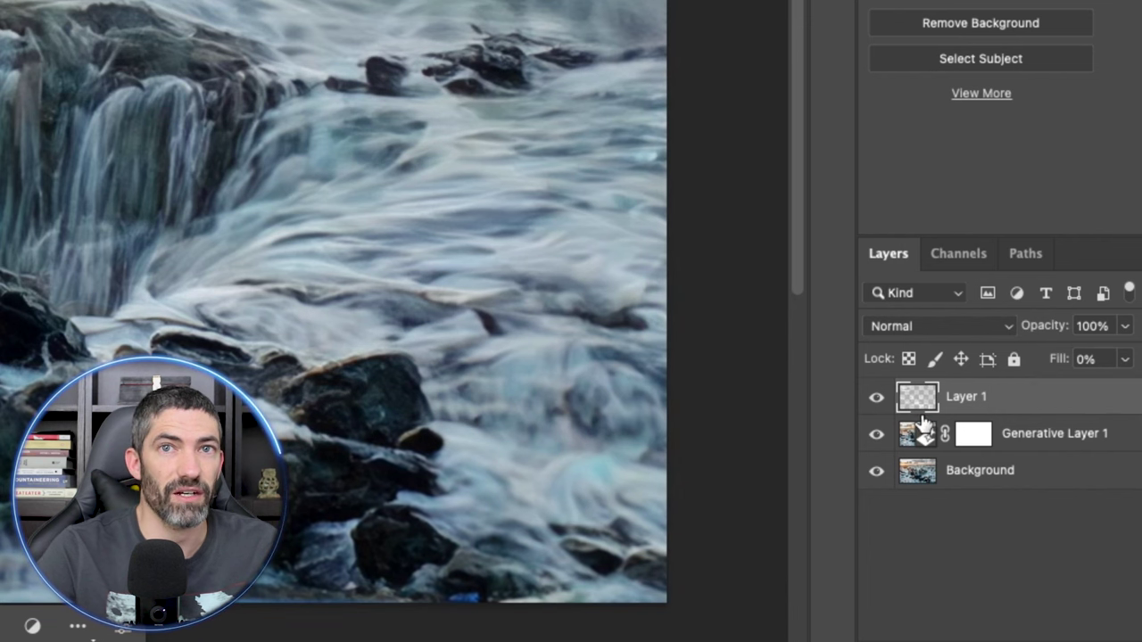
double_click(999, 401)
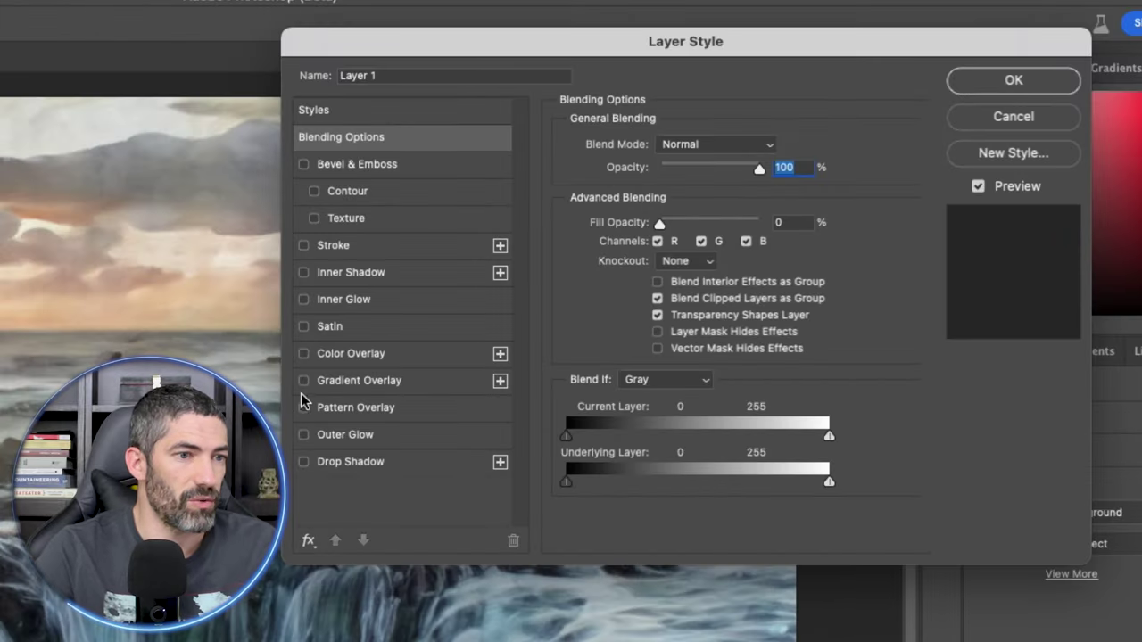
click(304, 165)
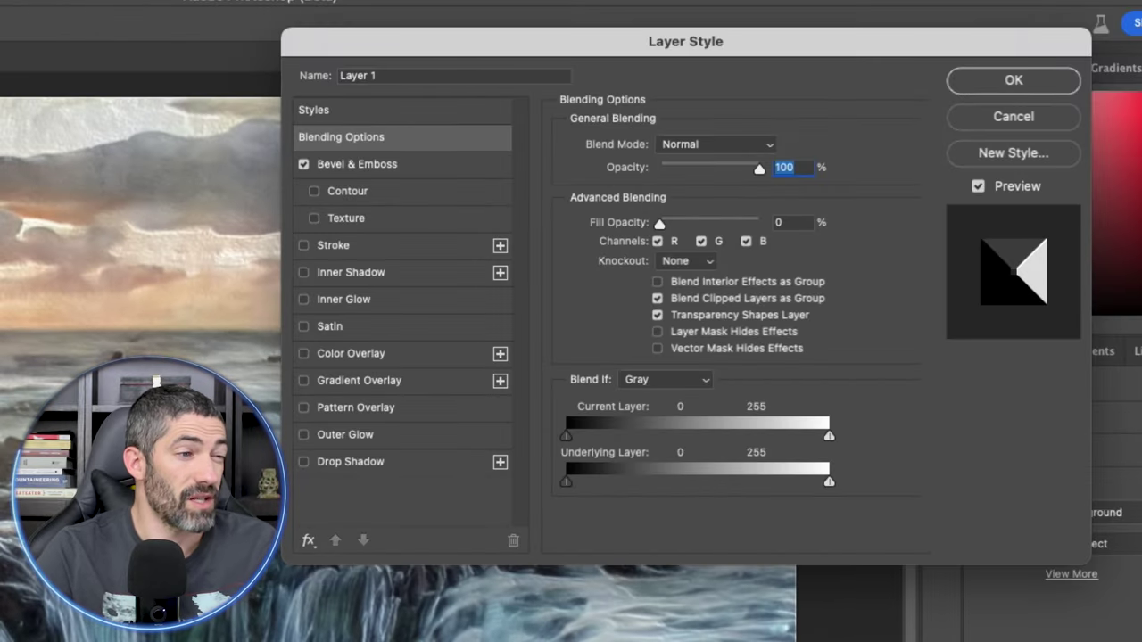
click(356, 164)
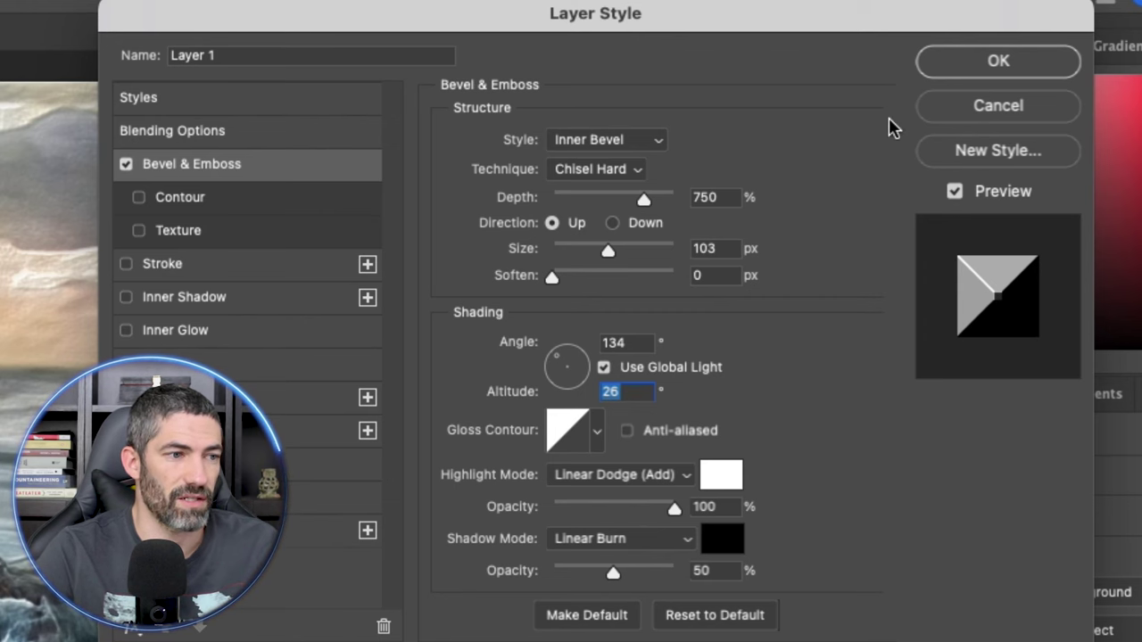
click(1013, 59)
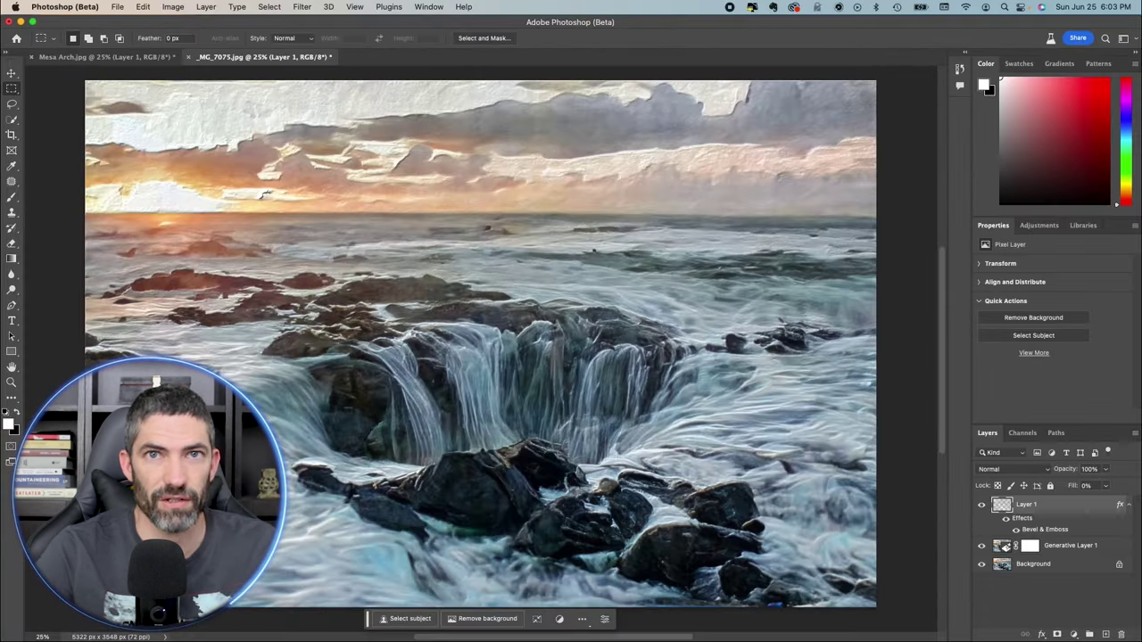
Stamp visible layers into Layer 2 and preview Texturizer with Canvas texture lit from Top Left.
click(999, 550)
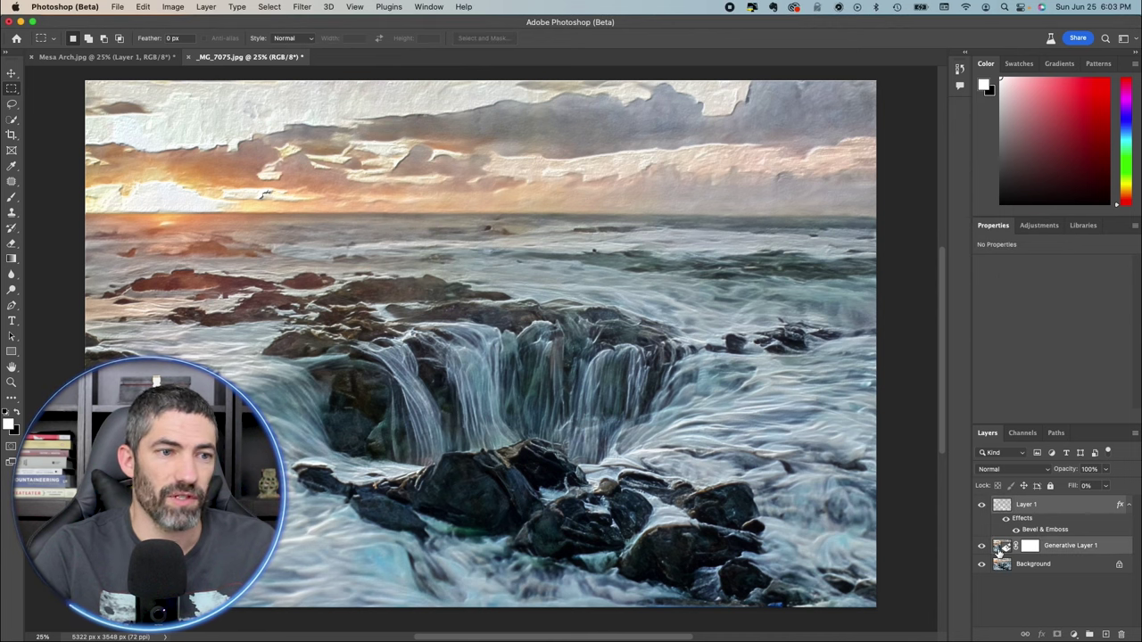
key(super+alt+shift+e)
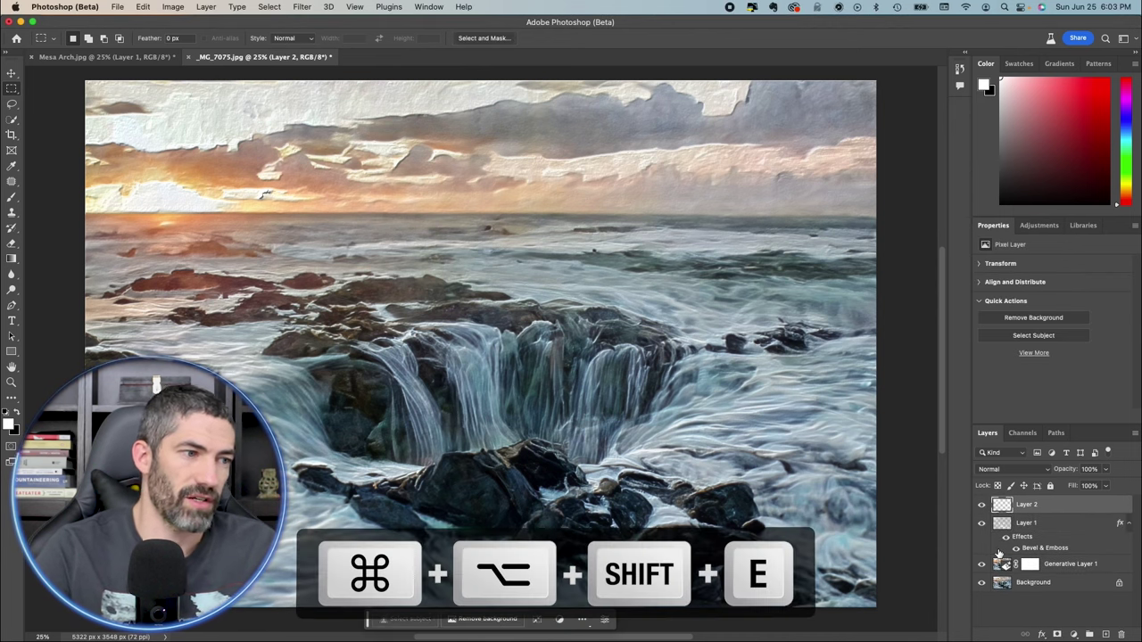
click(301, 7)
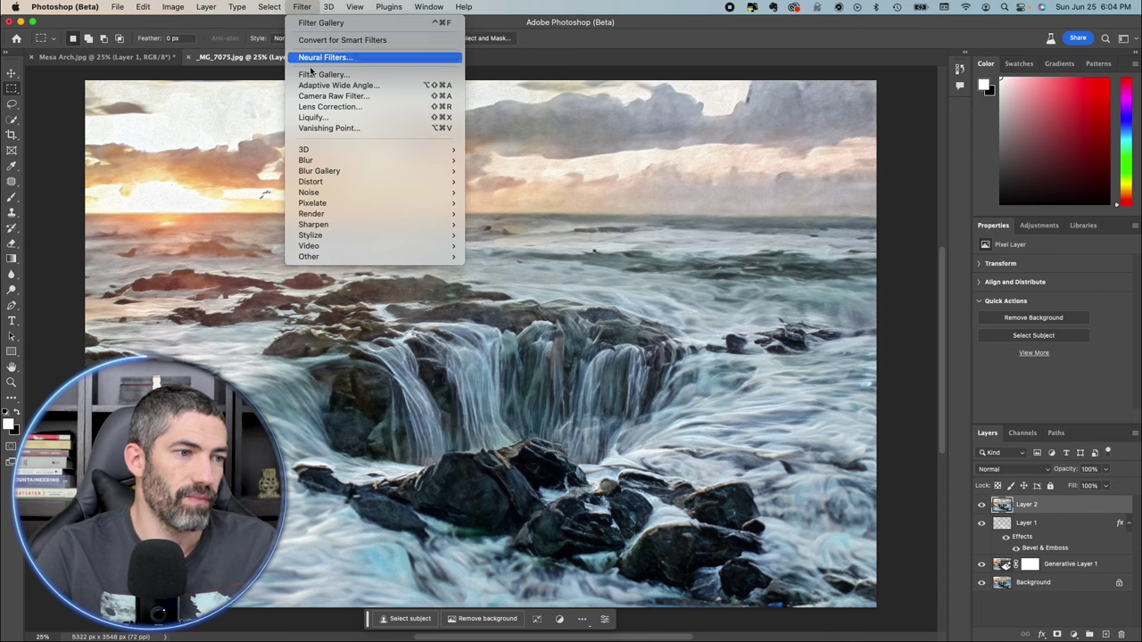
click(330, 74)
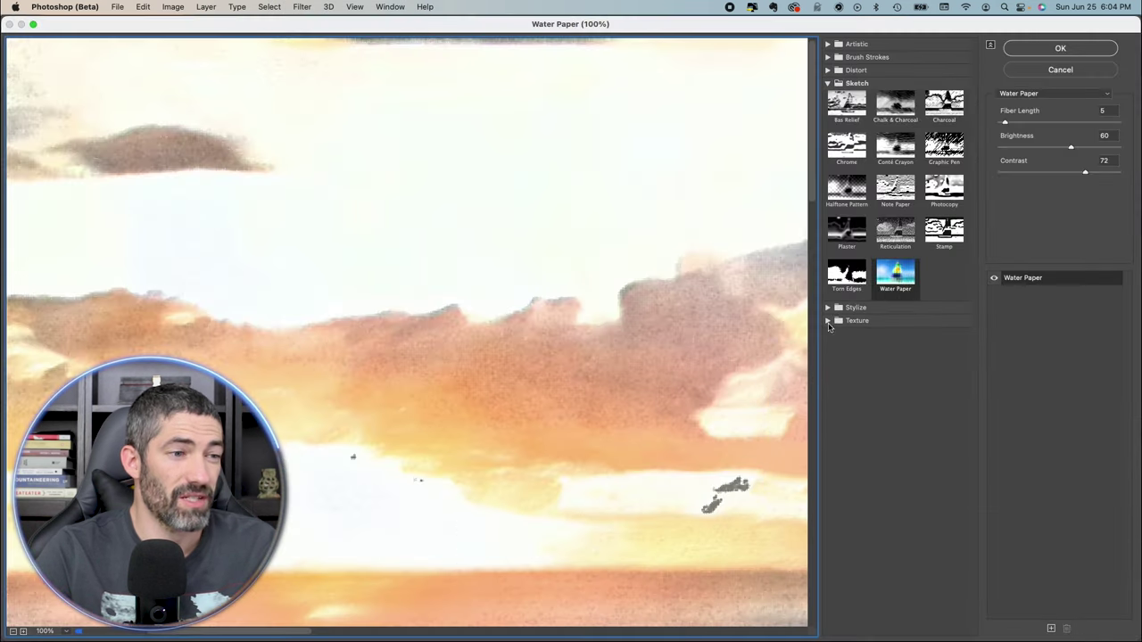
click(831, 84)
click(831, 108)
click(858, 238)
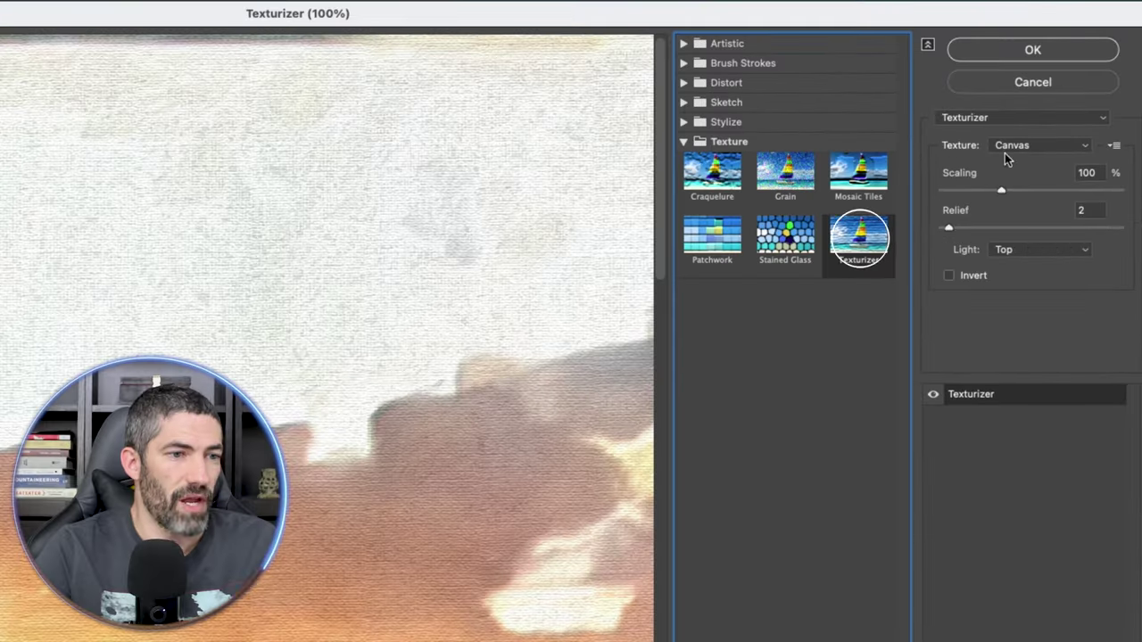
click(1014, 145)
click(1017, 146)
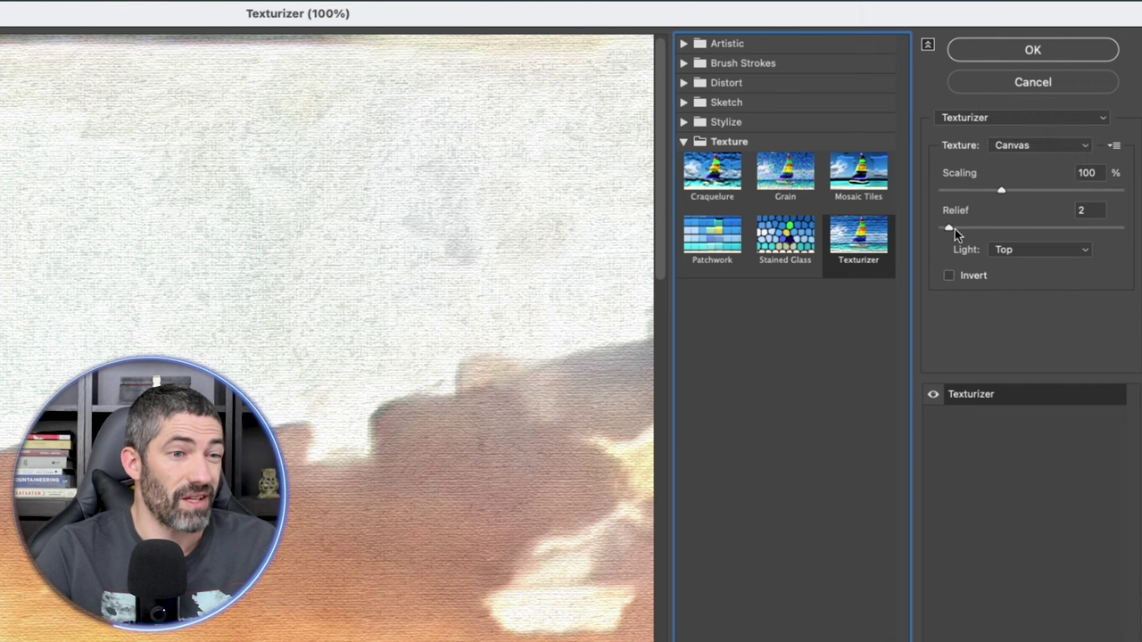
click(996, 253)
click(1012, 234)
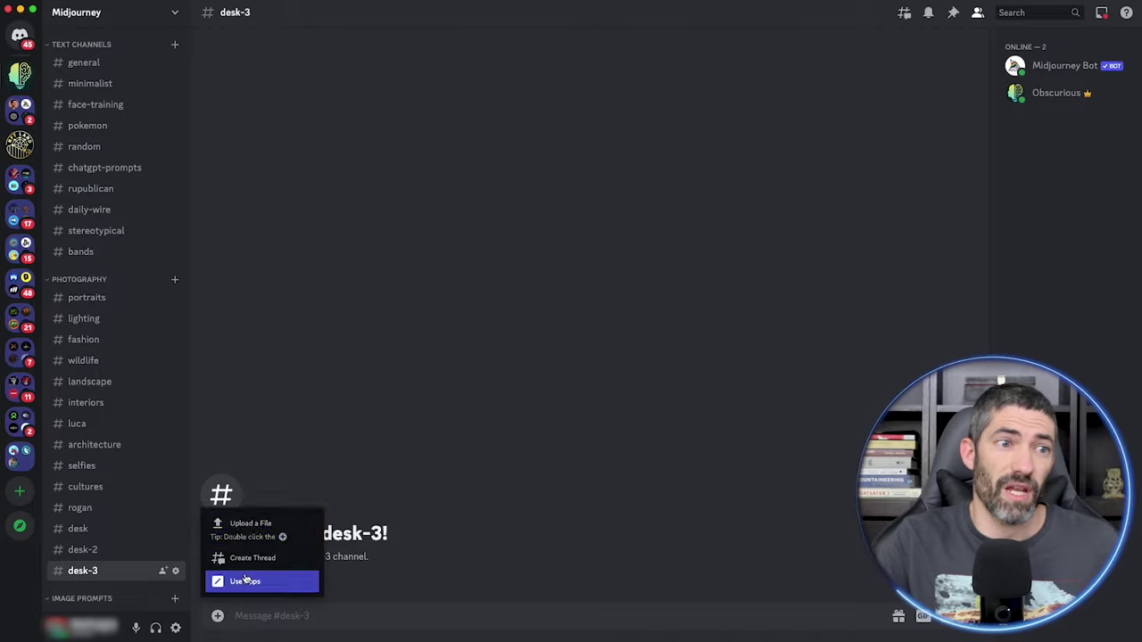
Post Desk.jpg, copy its link, and run /imagine with the link and 'black desk'.
key(ctrl+v)
key(Return)
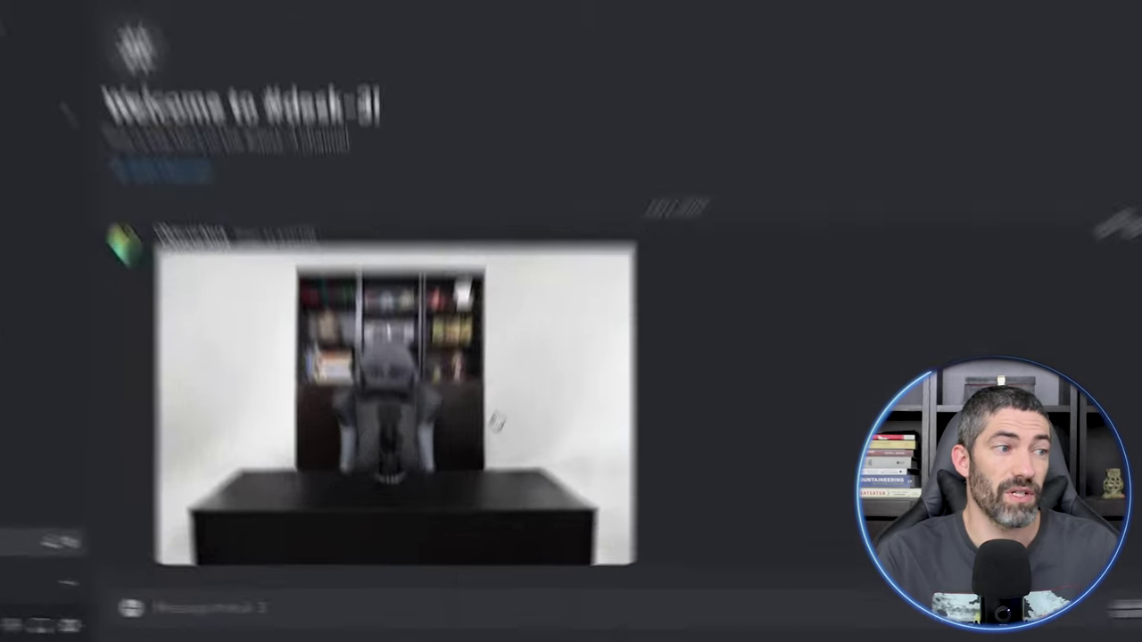
right_click(430, 536)
click(563, 519)
text(/)
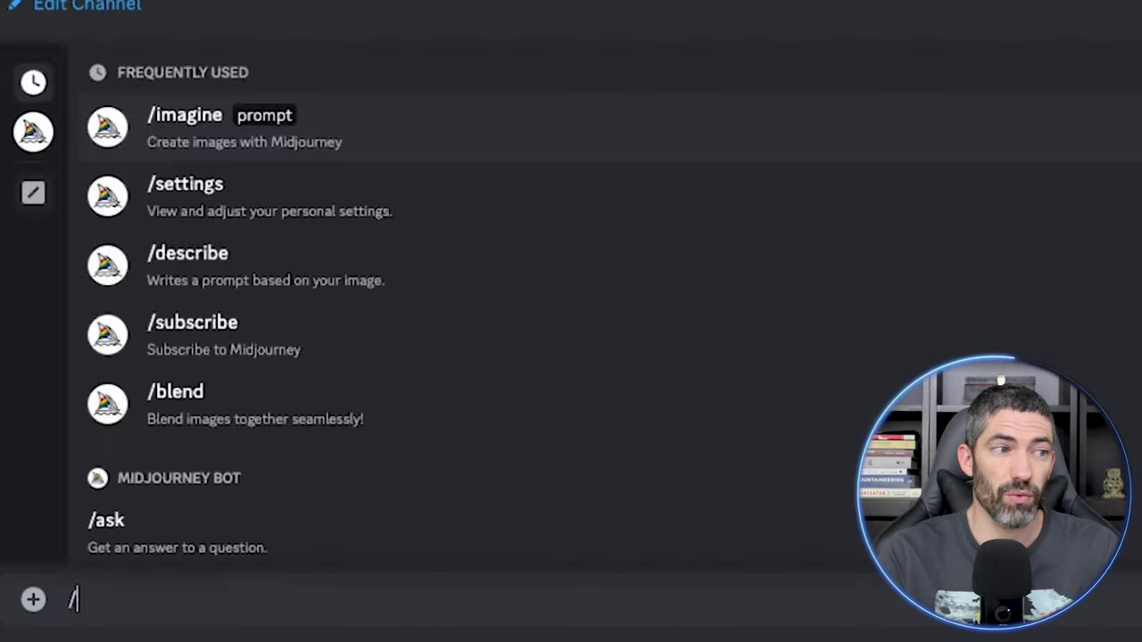
key(Tab)
key(ctrl+v)
text(black desk)
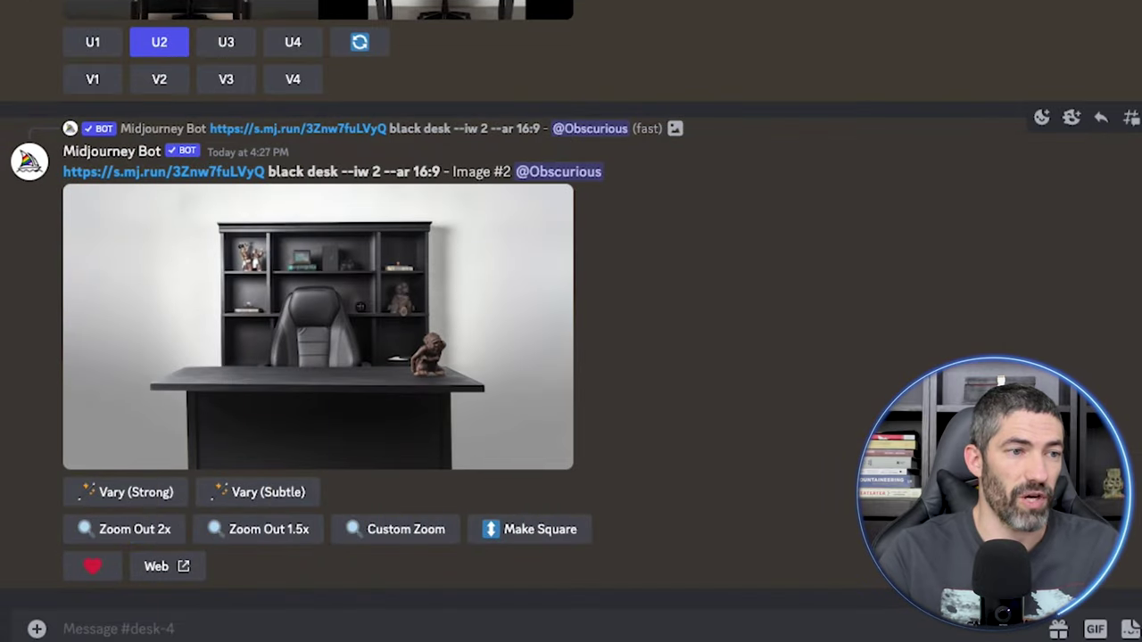
Custom-zoom image #2 with the prompt 'mars', upscale U4, and queue a 2x zoom-out.
click(406, 529)
drag(662, 198, 597, 198)
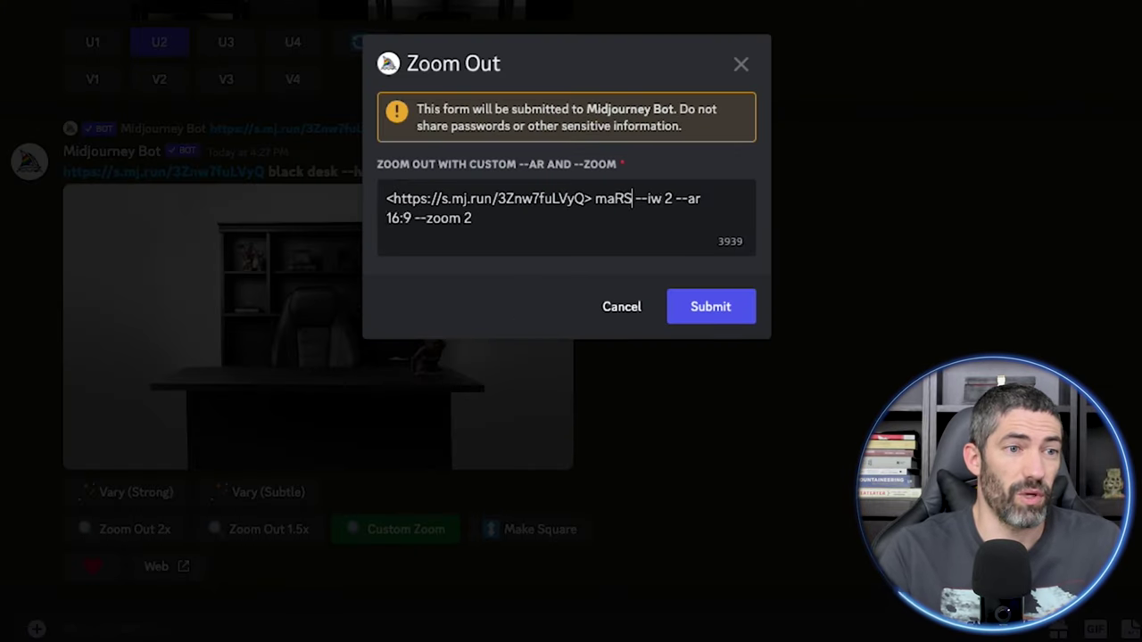
click(710, 307)
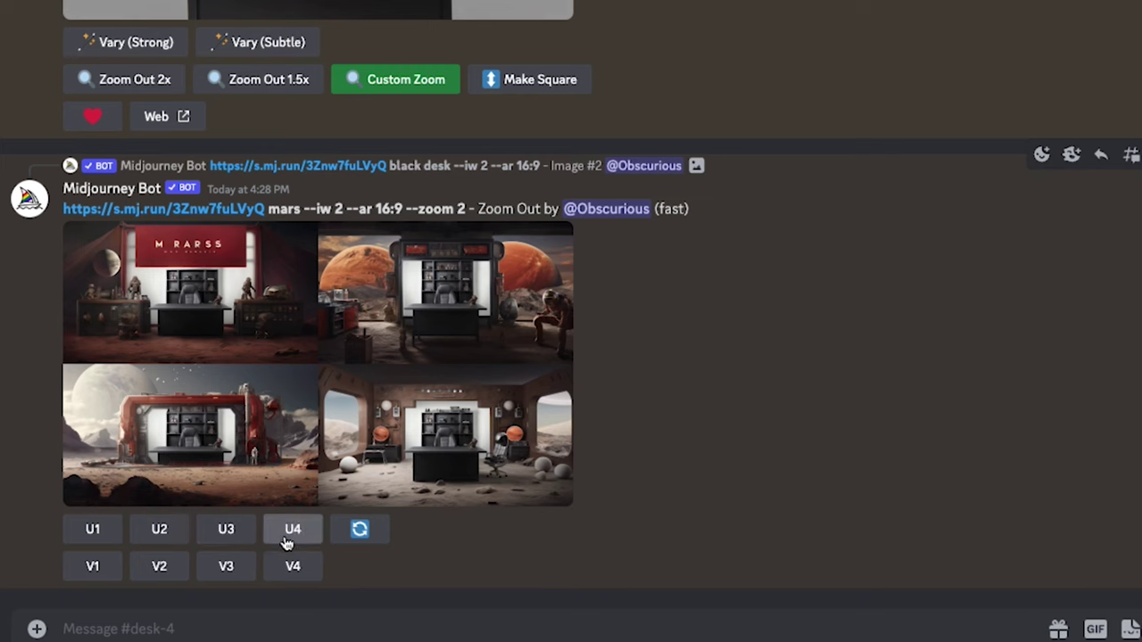
click(289, 532)
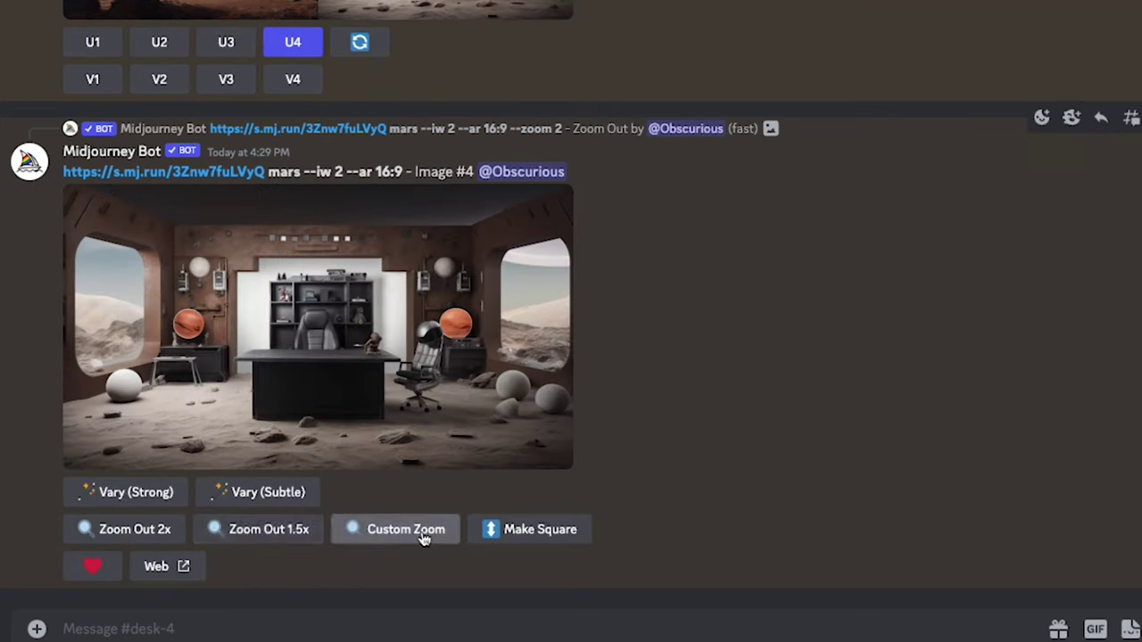
click(124, 528)
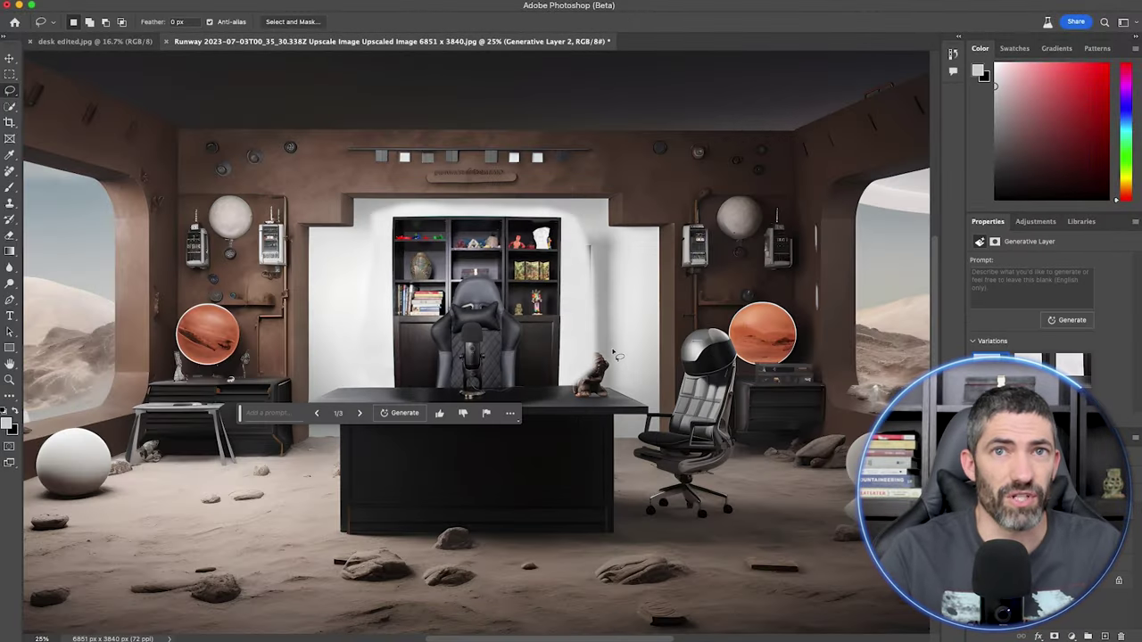
Replace the small desk object with a generative fill and zoom out to fit the Mars office.
drag(614, 354, 612, 352)
click(654, 413)
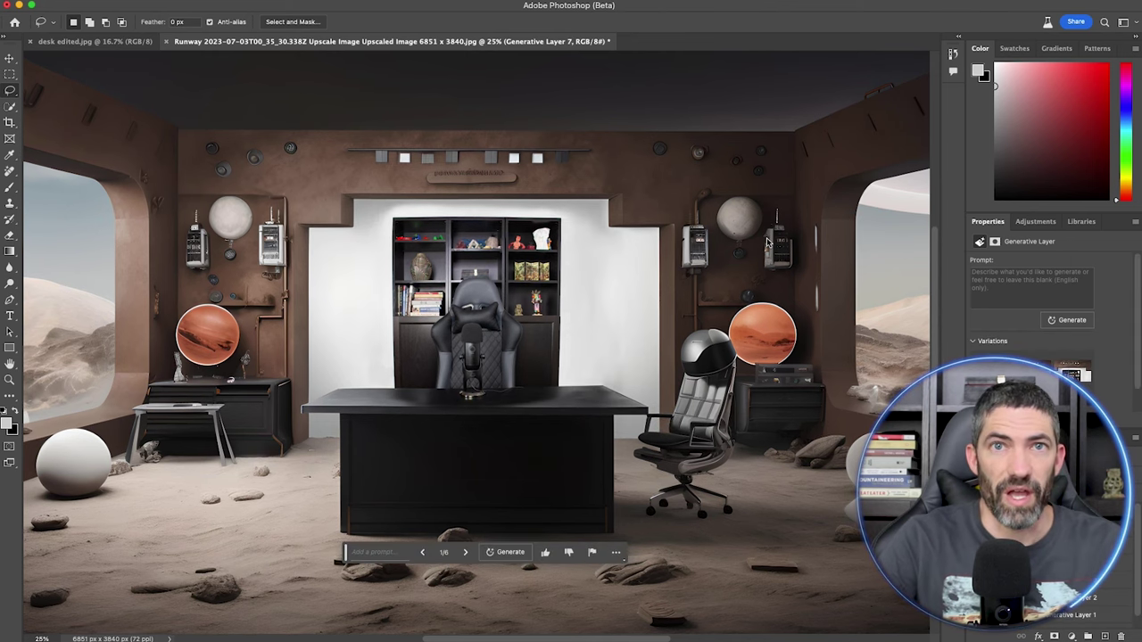
key(super+minus)
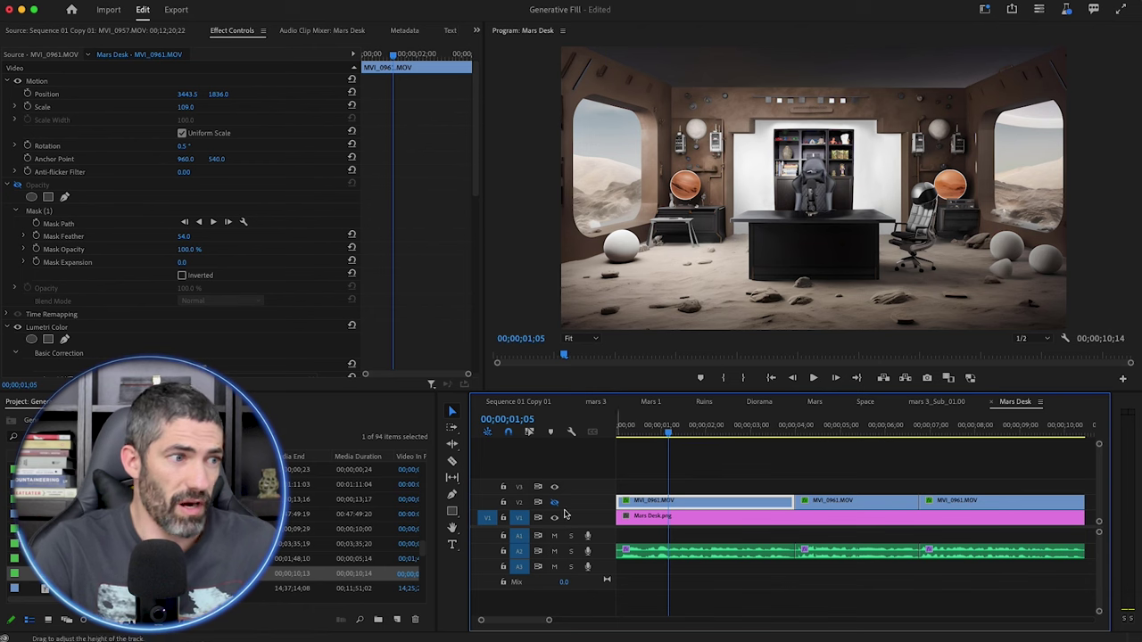
click(554, 502)
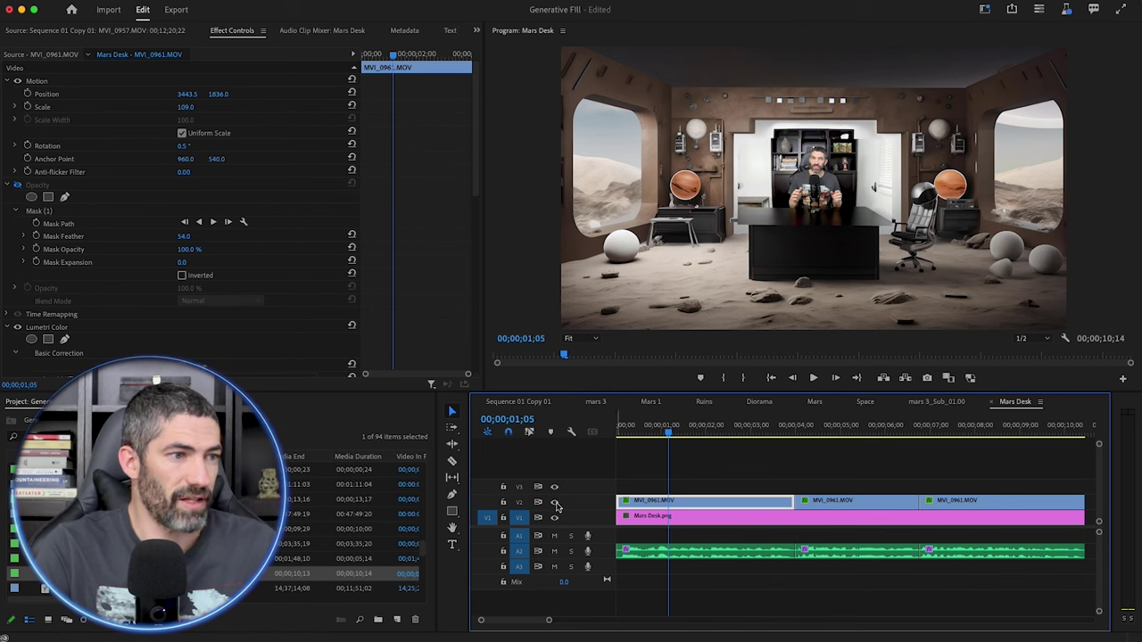
Set the preview to 25%, re-enable the Opacity mask, and nest the clips into Nested Sequence 80.
click(585, 339)
click(580, 386)
click(18, 175)
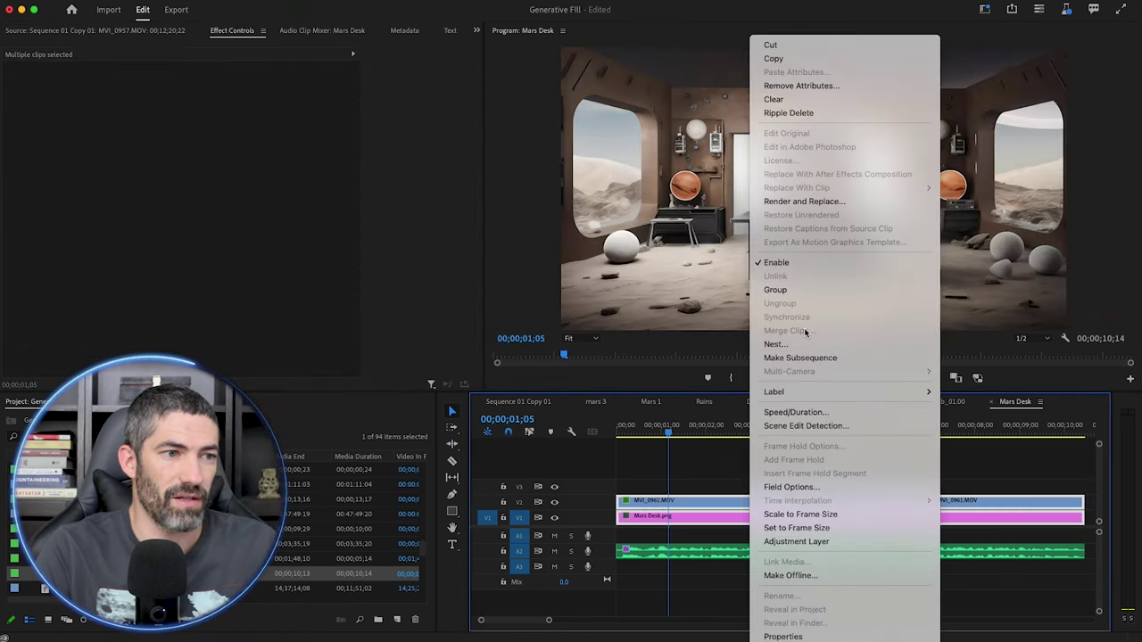
click(803, 349)
click(598, 340)
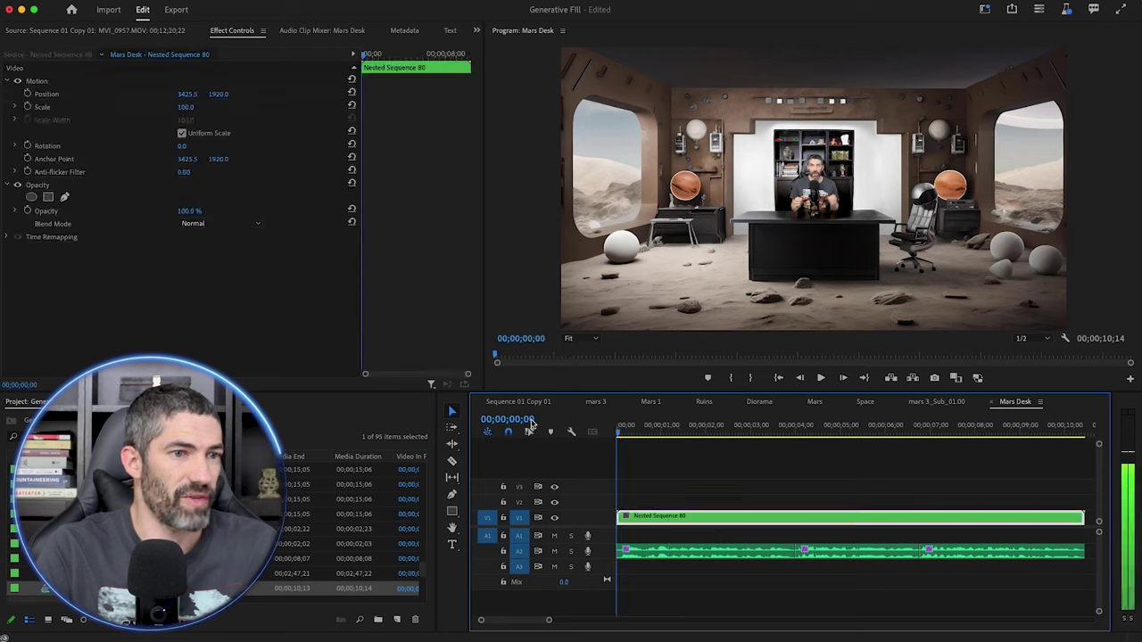